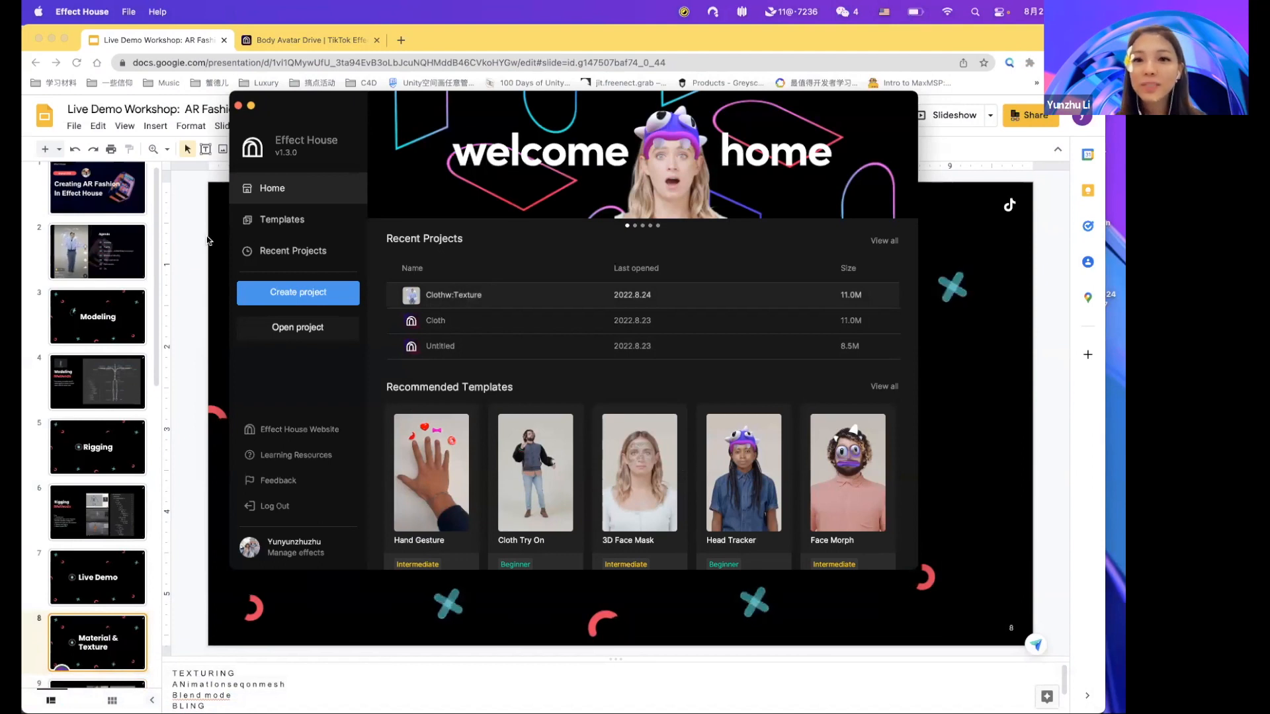
# Create a new blank Effect House project and reposition its window.
pyautogui.click(272, 290)
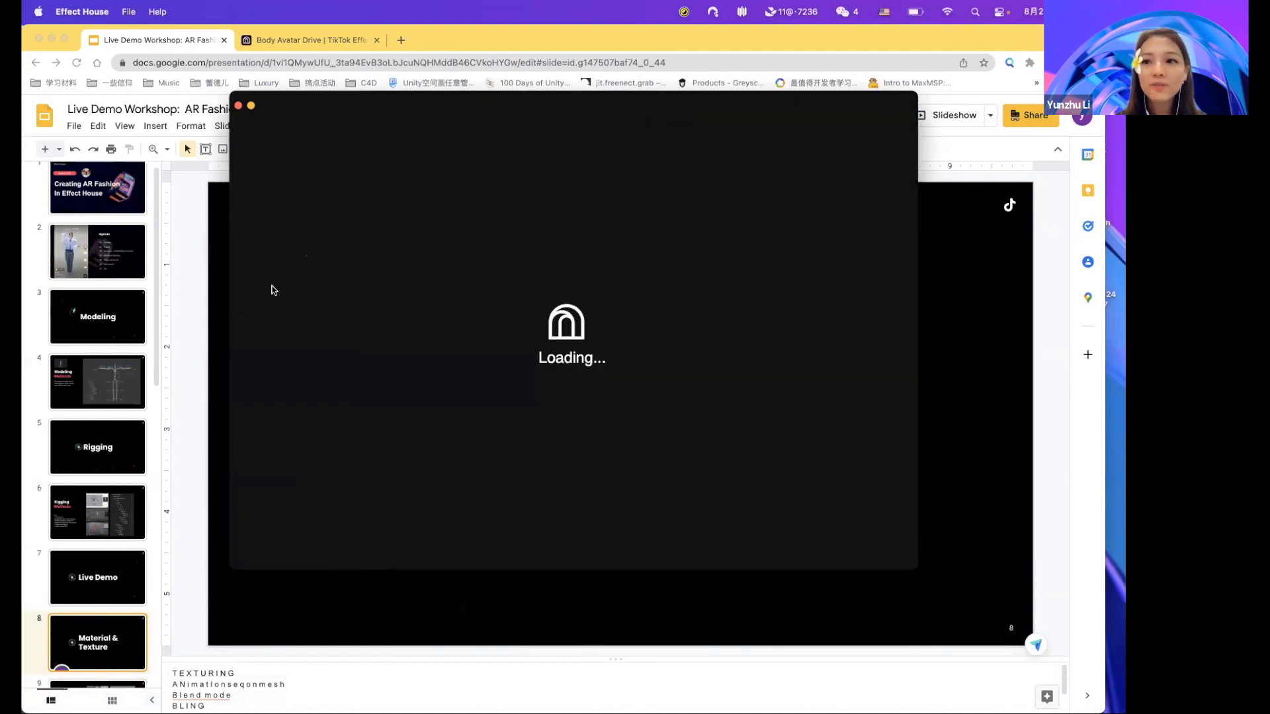
pyautogui.moveTo(114, 68); pyautogui.dragTo(42, 49)
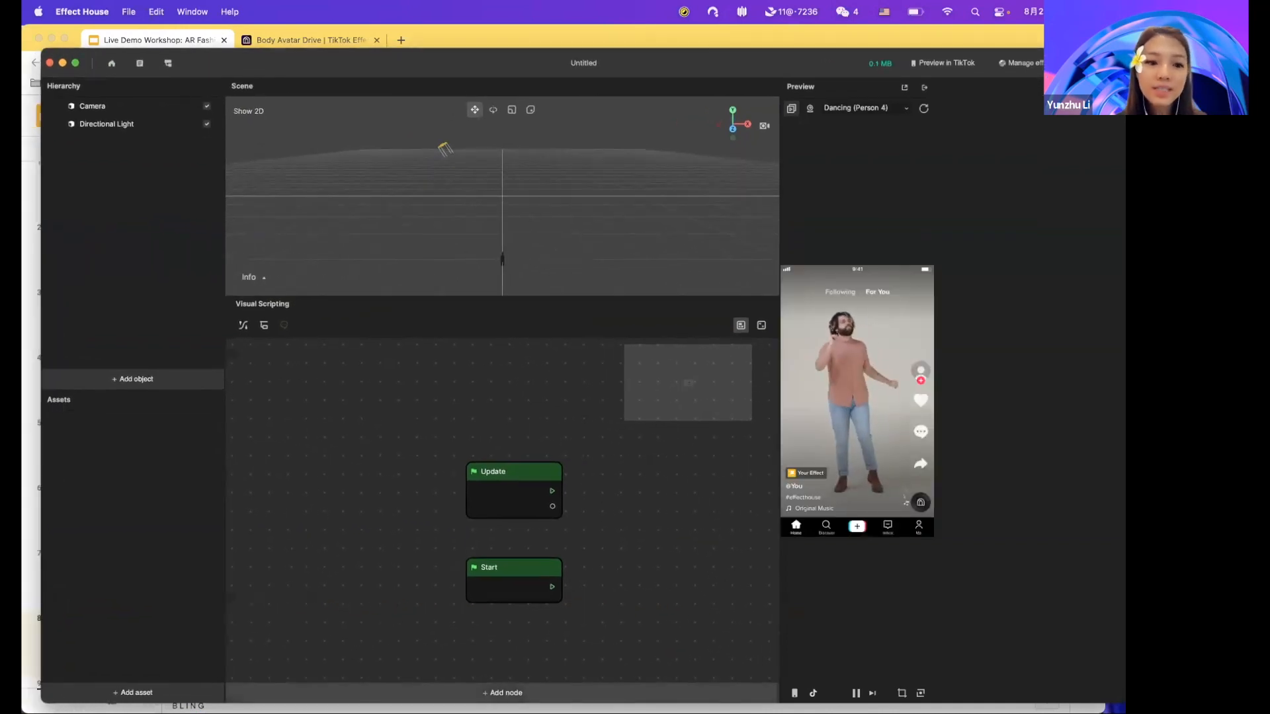
# Switch to Finder, open the Assets folder on the desktop and preview crystalJacket_final01.fbx.
pyautogui.click(68, 706)
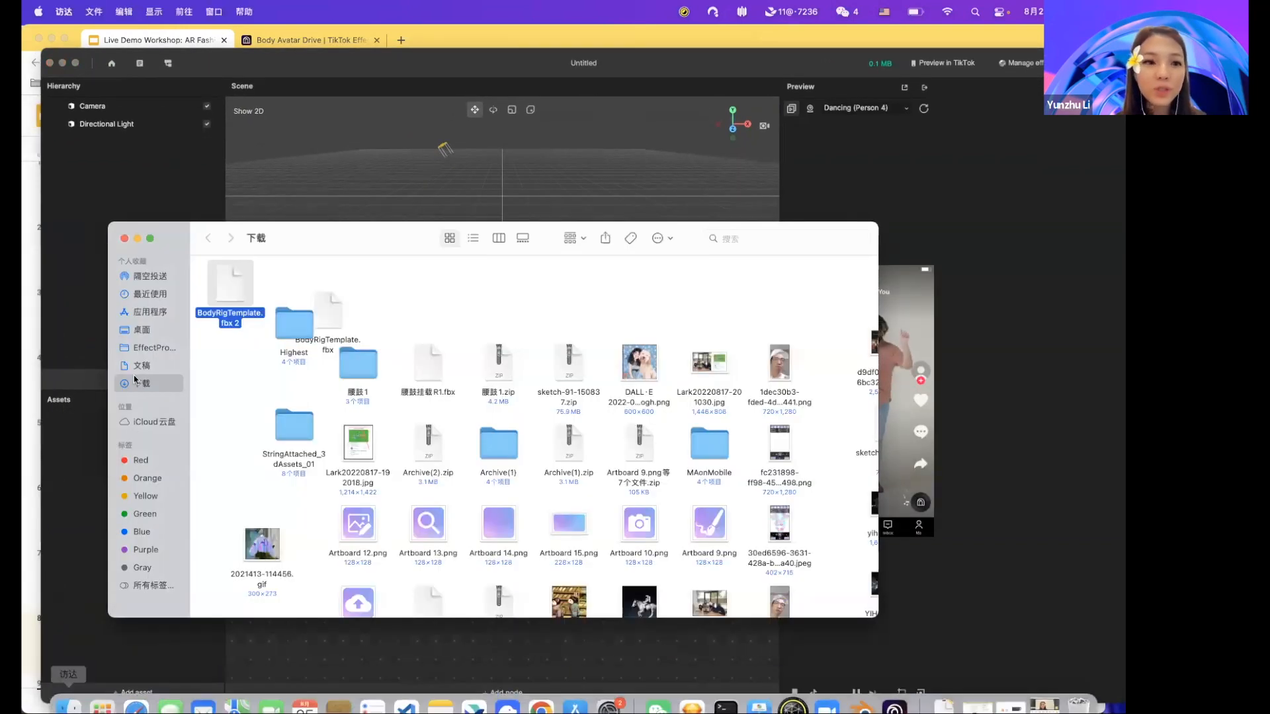
pyautogui.click(124, 331)
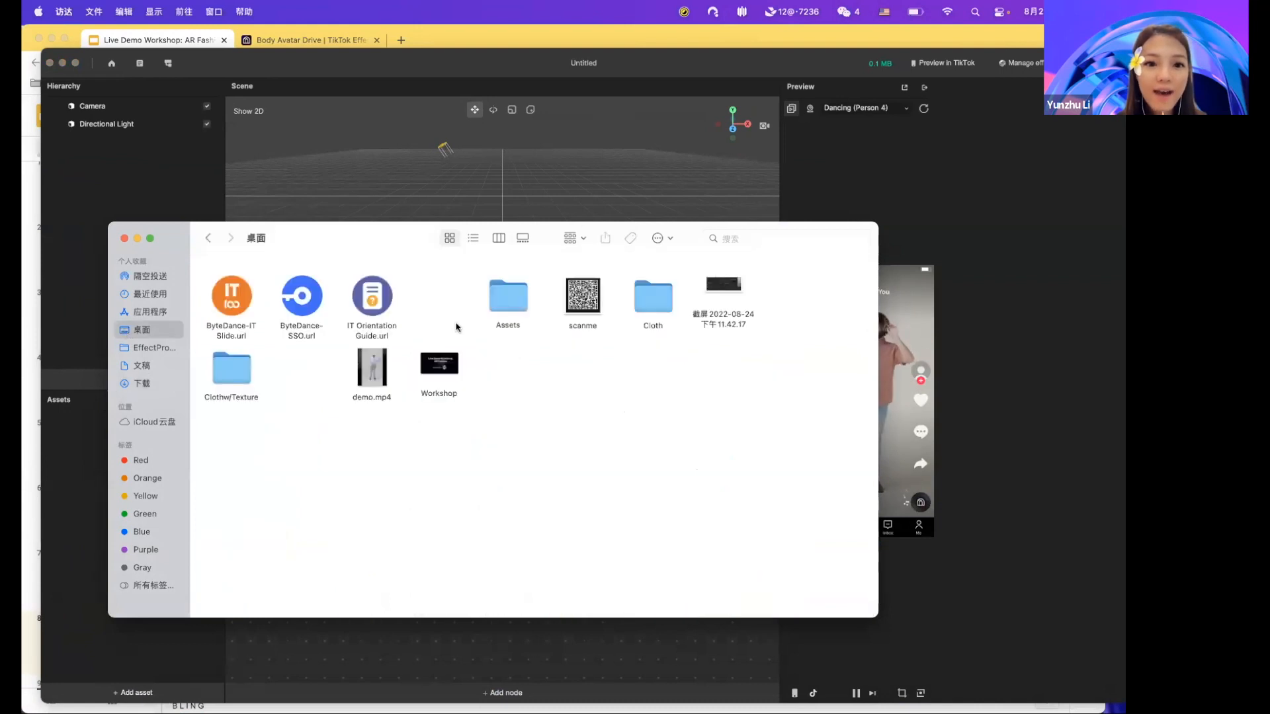
pyautogui.doubleClick(513, 304)
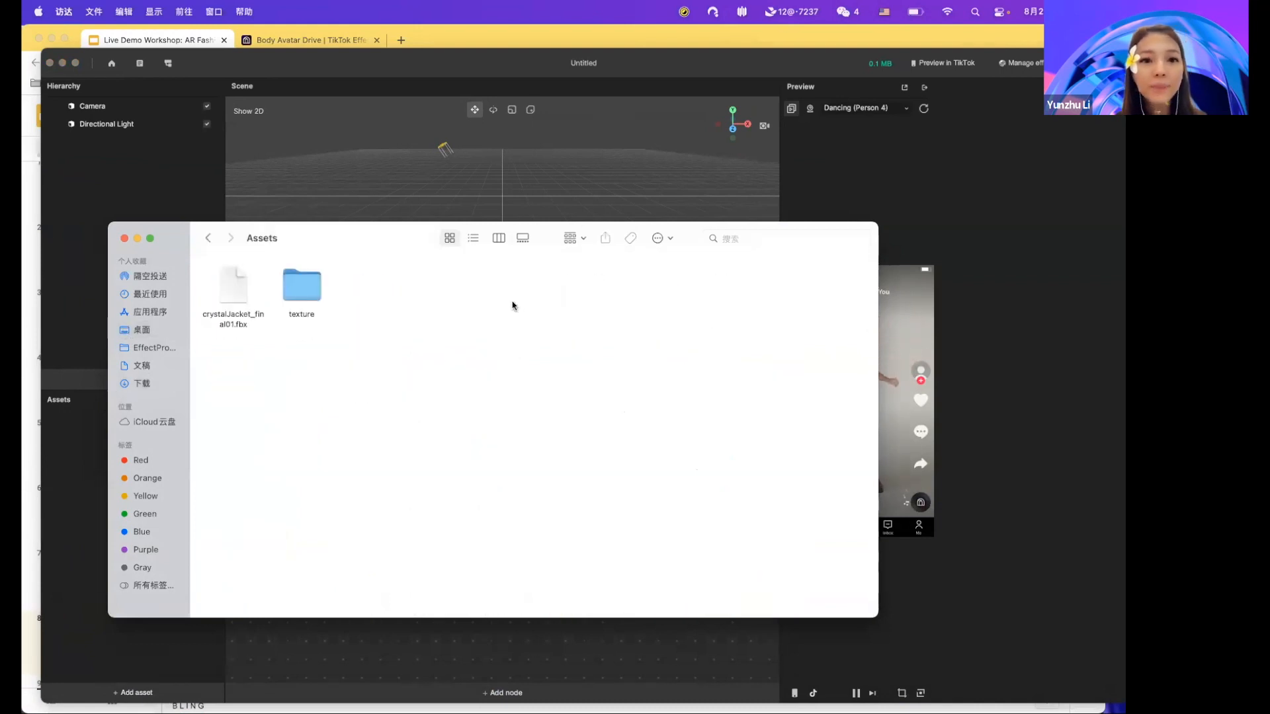
pyautogui.moveTo(391, 250); pyautogui.dragTo(430, 254)
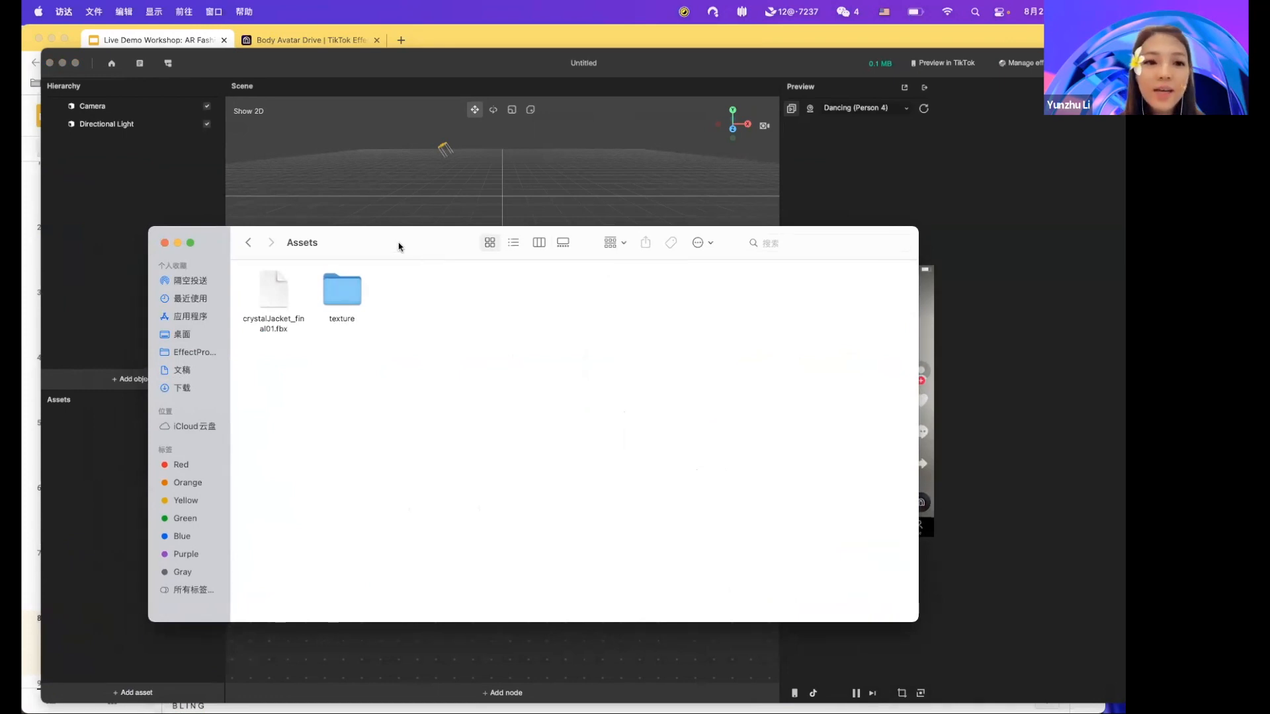
pyautogui.moveTo(399, 247); pyautogui.dragTo(473, 264)
pyautogui.click(348, 304)
pyautogui.press('space')
pyautogui.press('space')
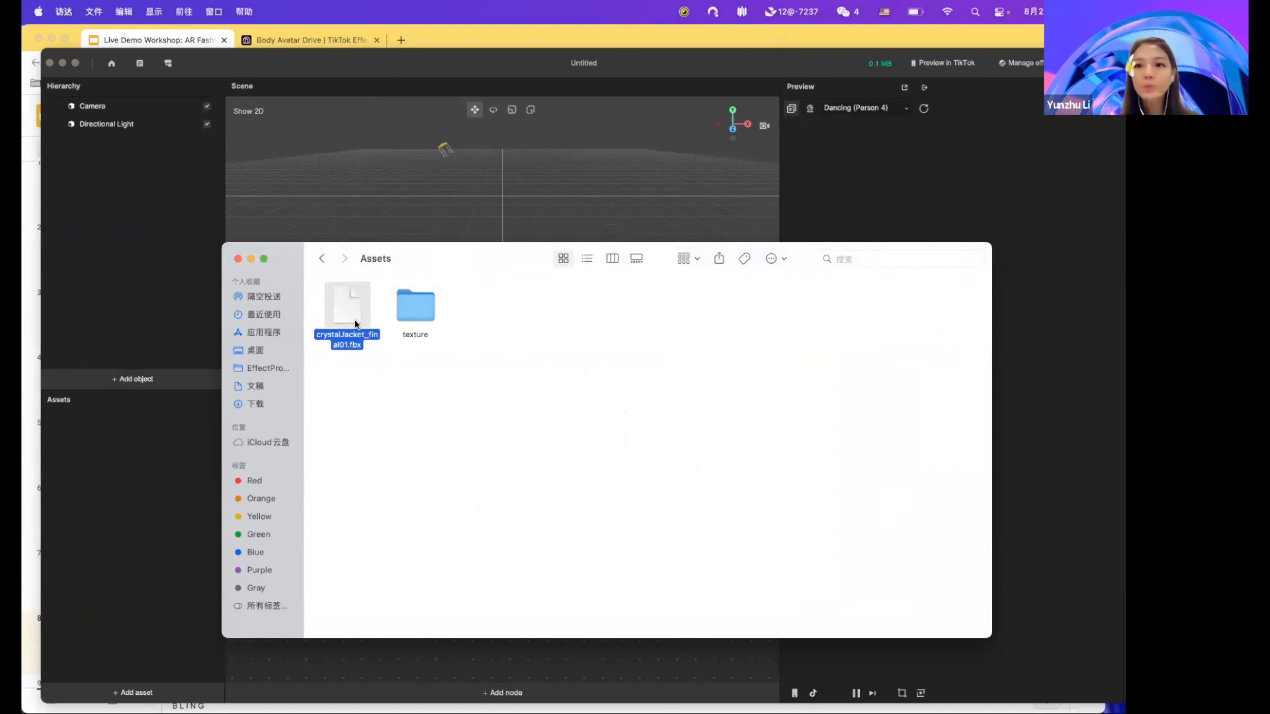
# Open the Gloth Texture_V3.0 folder inside the texture folder and leaf through its PNG frames in a quick preview.
pyautogui.doubleClick(424, 318)
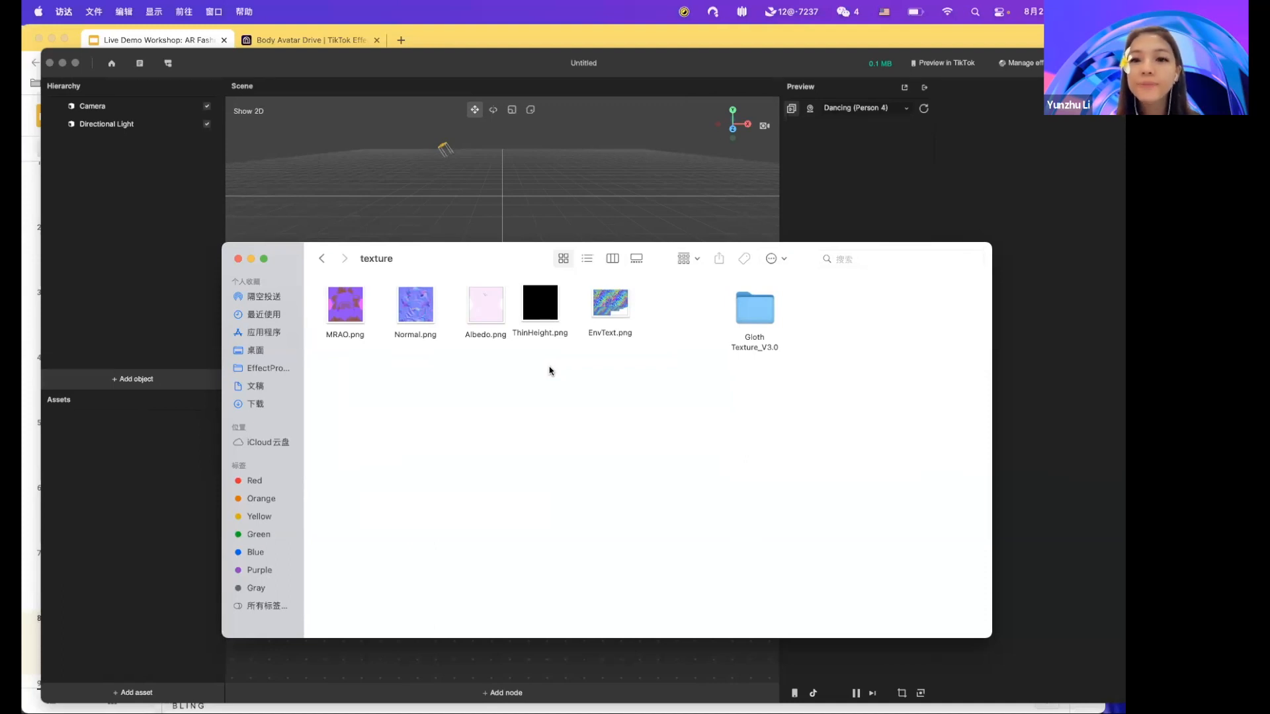
pyautogui.doubleClick(754, 305)
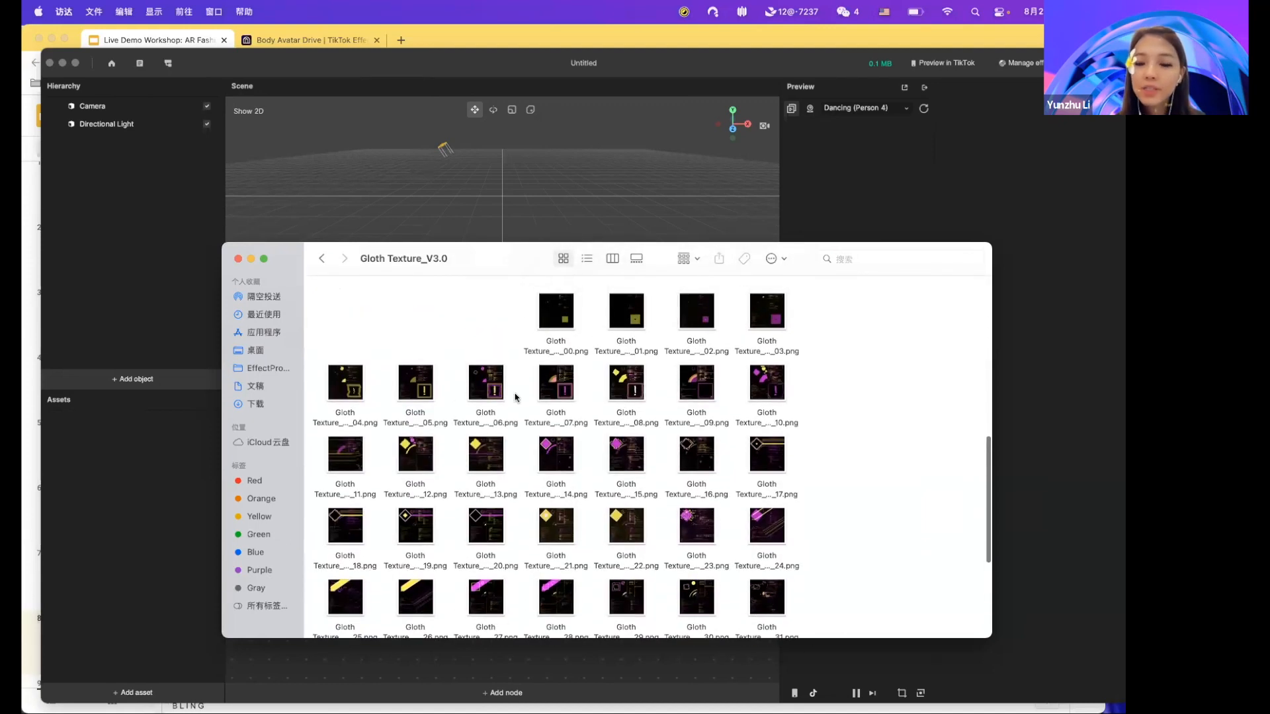
pyautogui.scroll(-5, 584, 355)
pyautogui.press('super+a')
pyautogui.press('space')
pyautogui.press('Right')
pyautogui.press('Right')
pyautogui.press('Right')
pyautogui.press('Right')
pyautogui.press('Right')
pyautogui.press('Right')
pyautogui.press('Right')
pyautogui.press('Right')
pyautogui.press('Right')
pyautogui.press('Right')
pyautogui.press('Right')
pyautogui.press('Right')
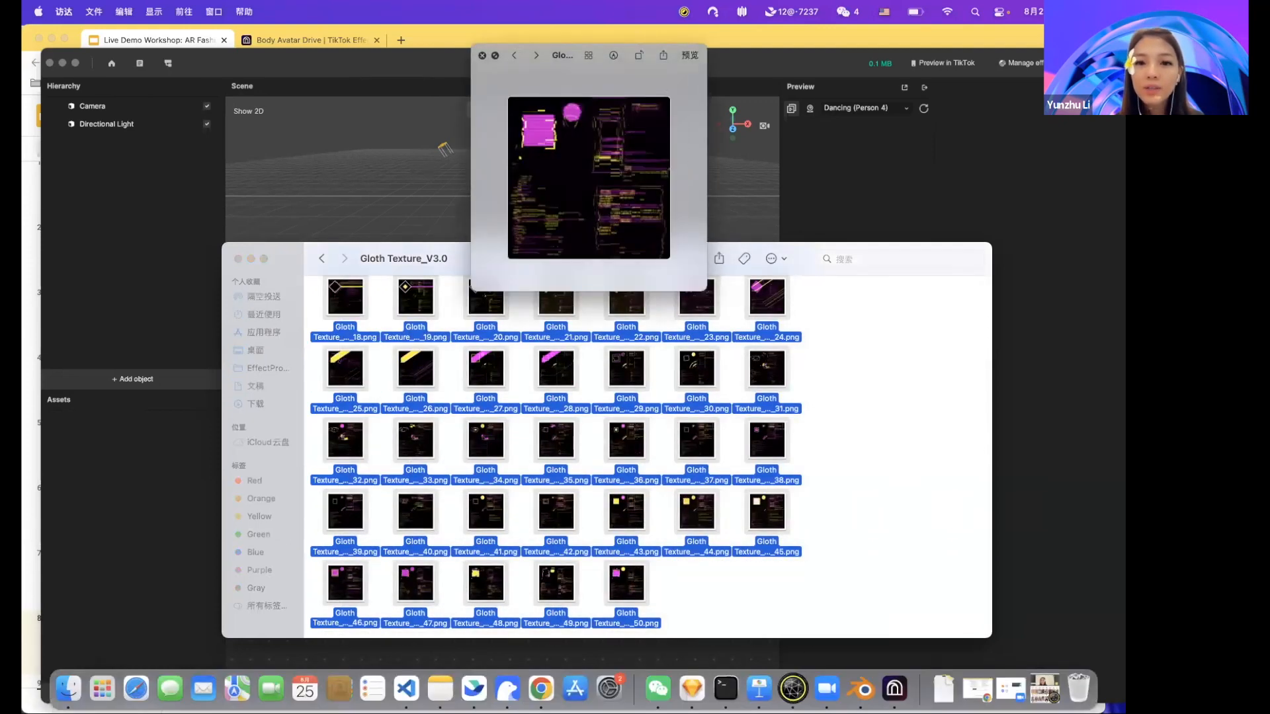
pyautogui.press('Right')
pyautogui.press('Right')
pyautogui.press('Right')
pyautogui.press('Right')
pyautogui.press('Right')
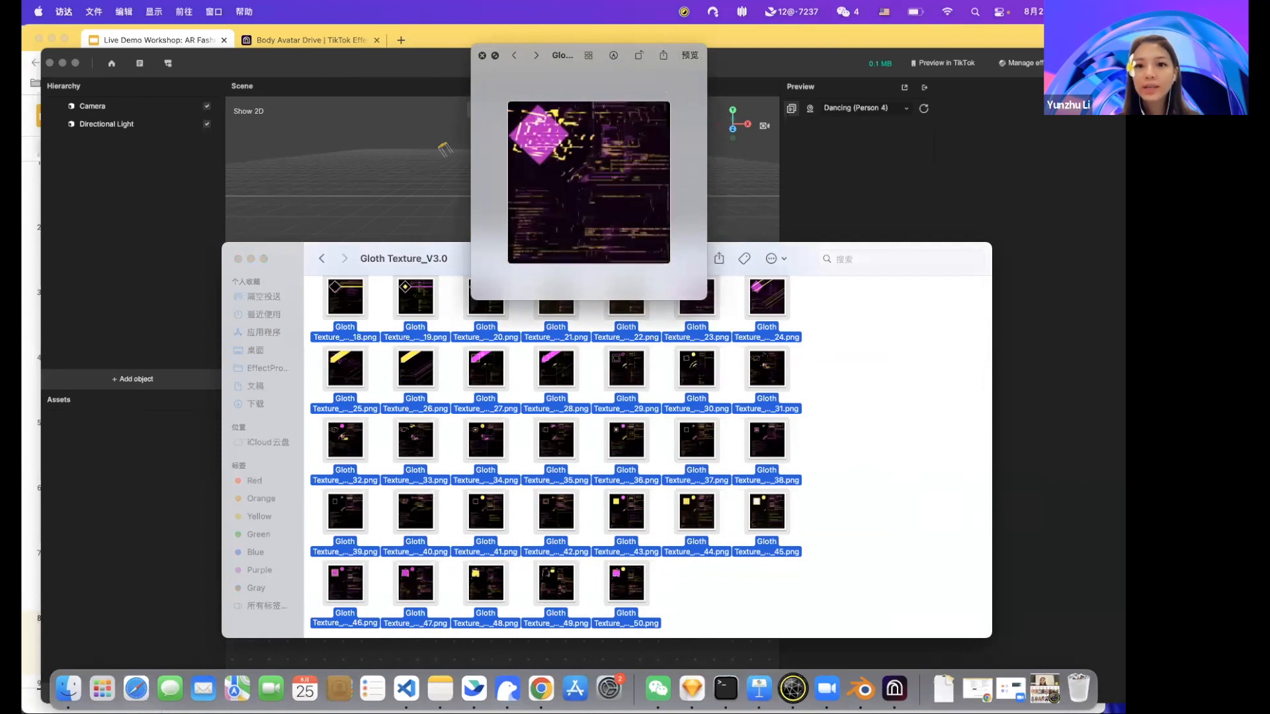
pyautogui.press('space')
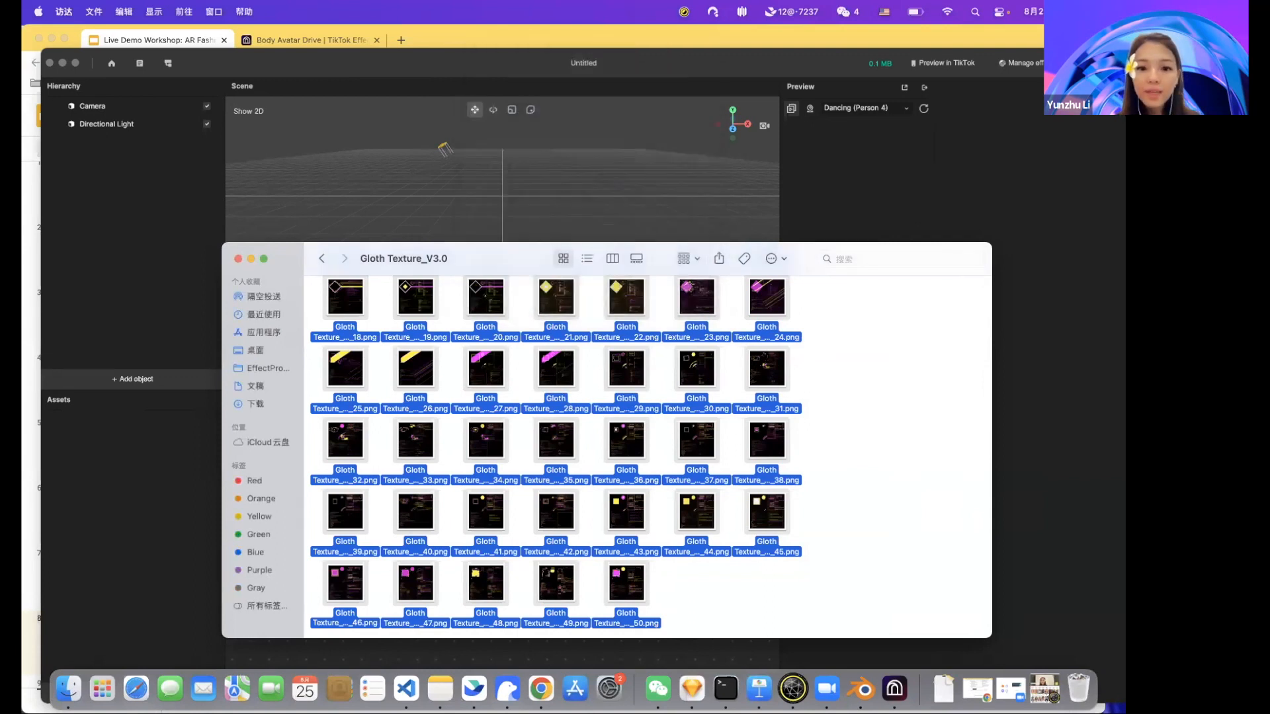
# Switch to the presentation in Chrome and show the Material Exploration slide as a slideshow, closing it after viewing.
pyautogui.click(541, 689)
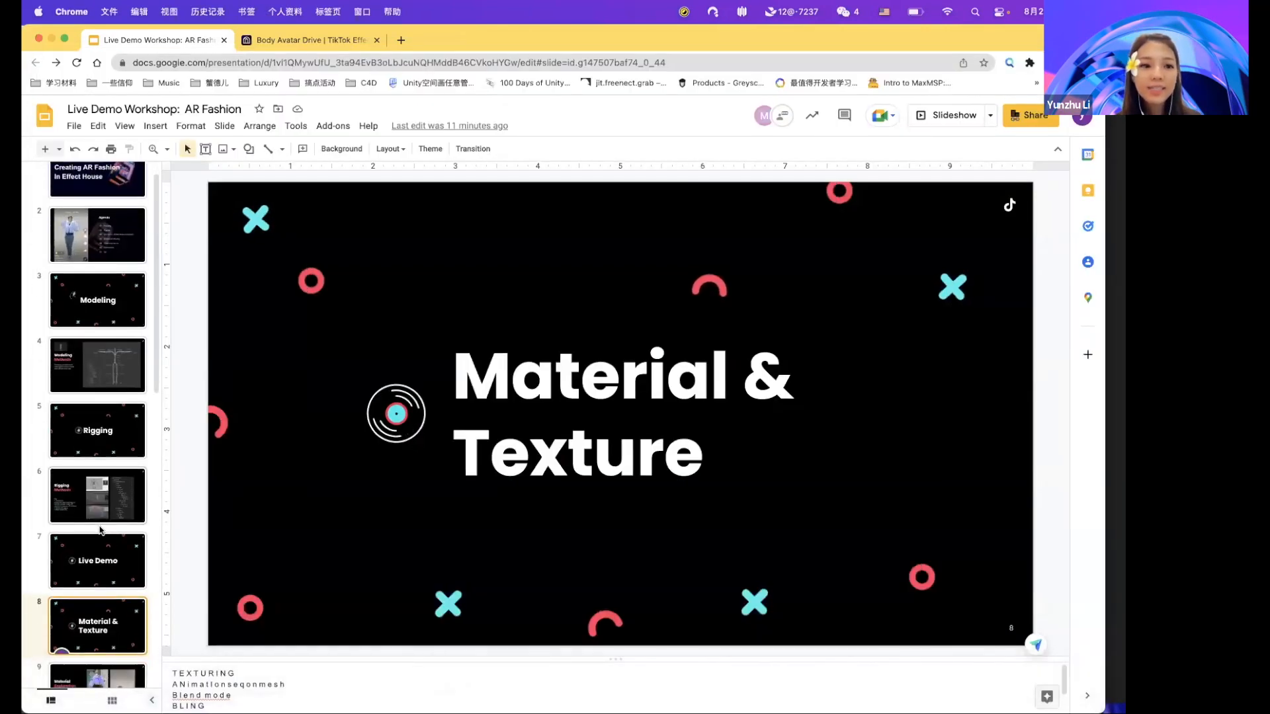
pyautogui.scroll(-3, 100, 529)
pyautogui.moveTo(858, 41); pyautogui.dragTo(789, 69)
pyautogui.click(110, 598)
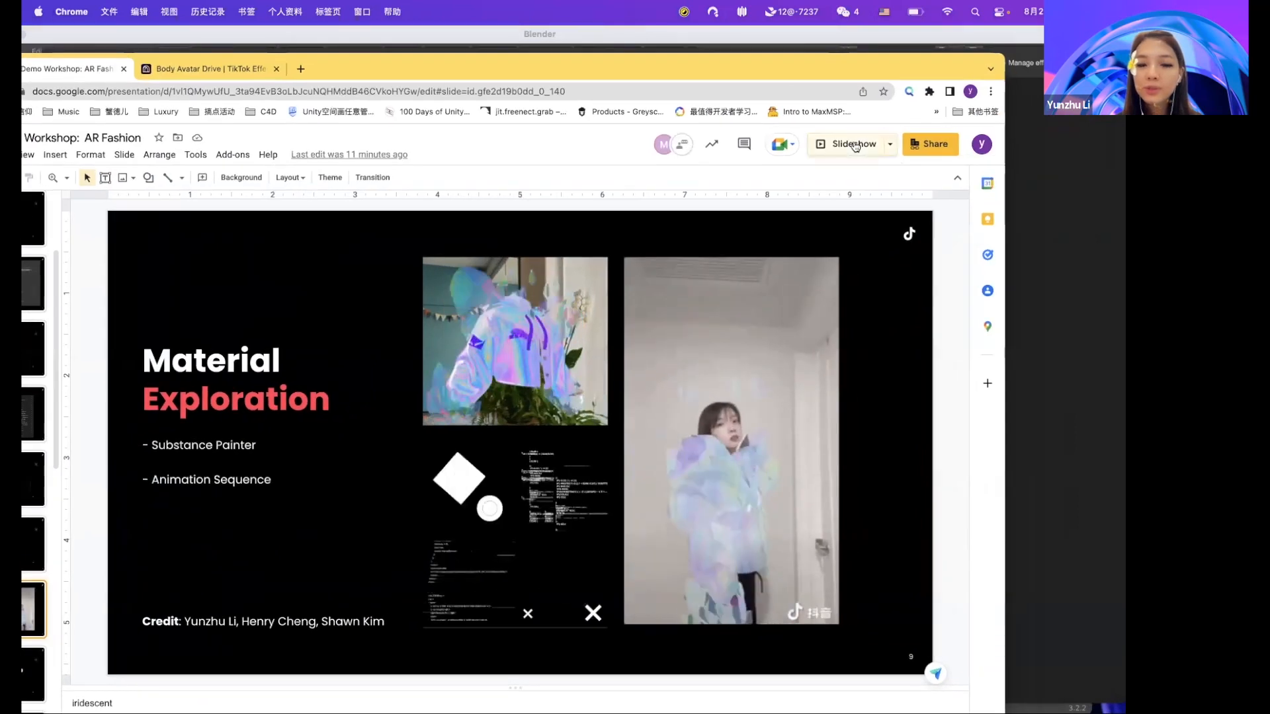
pyautogui.click(853, 144)
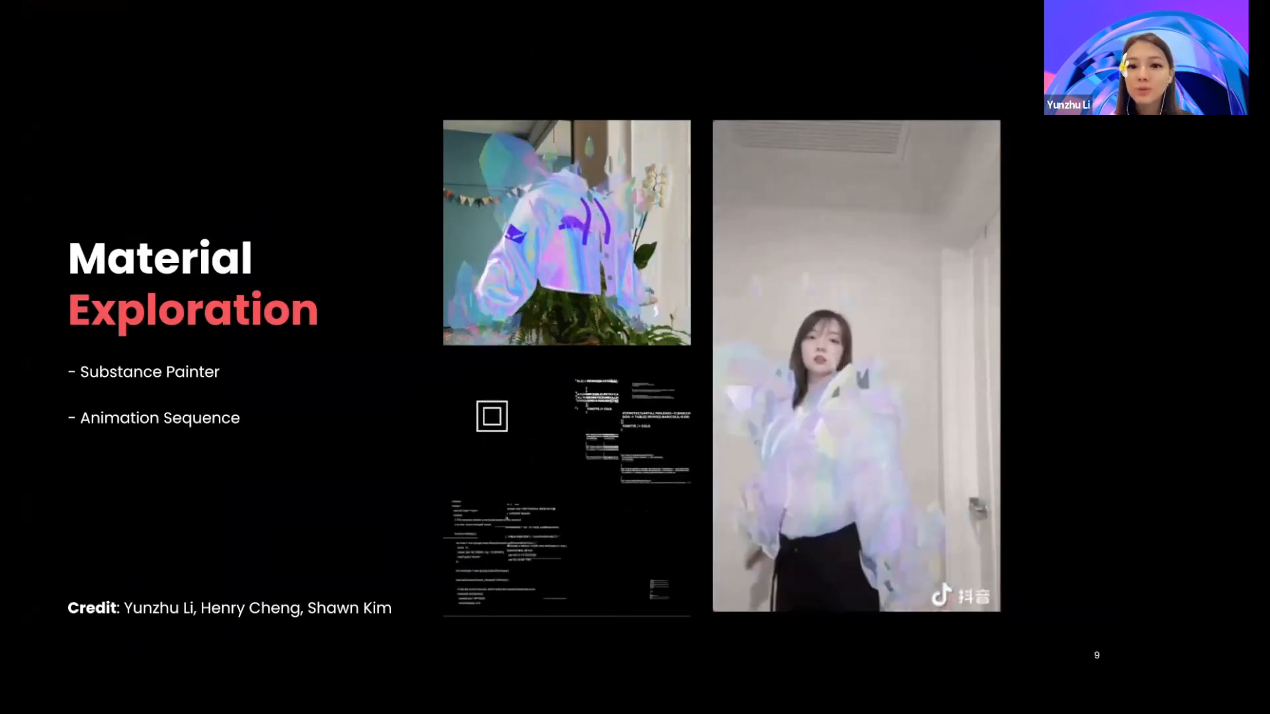
pyautogui.press('Escape')
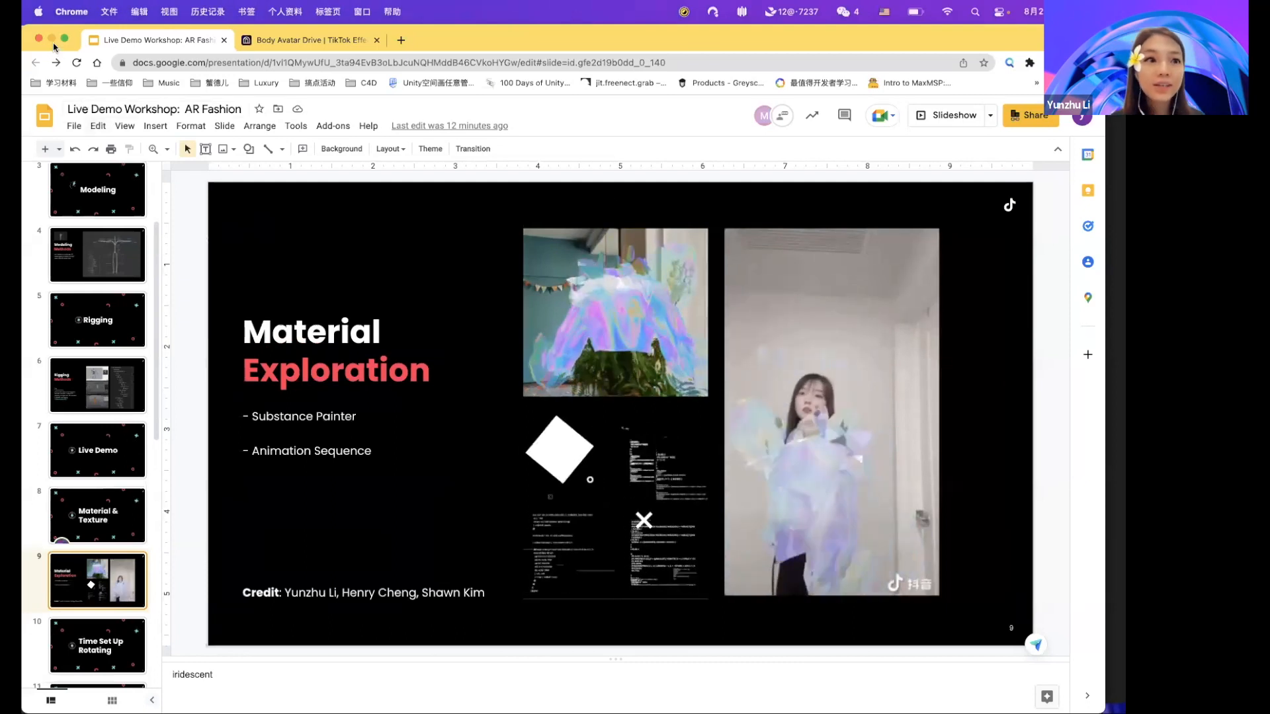
# Minimize the Chrome window and close Blender without saving the changes to untitled.blend.
pyautogui.click(52, 39)
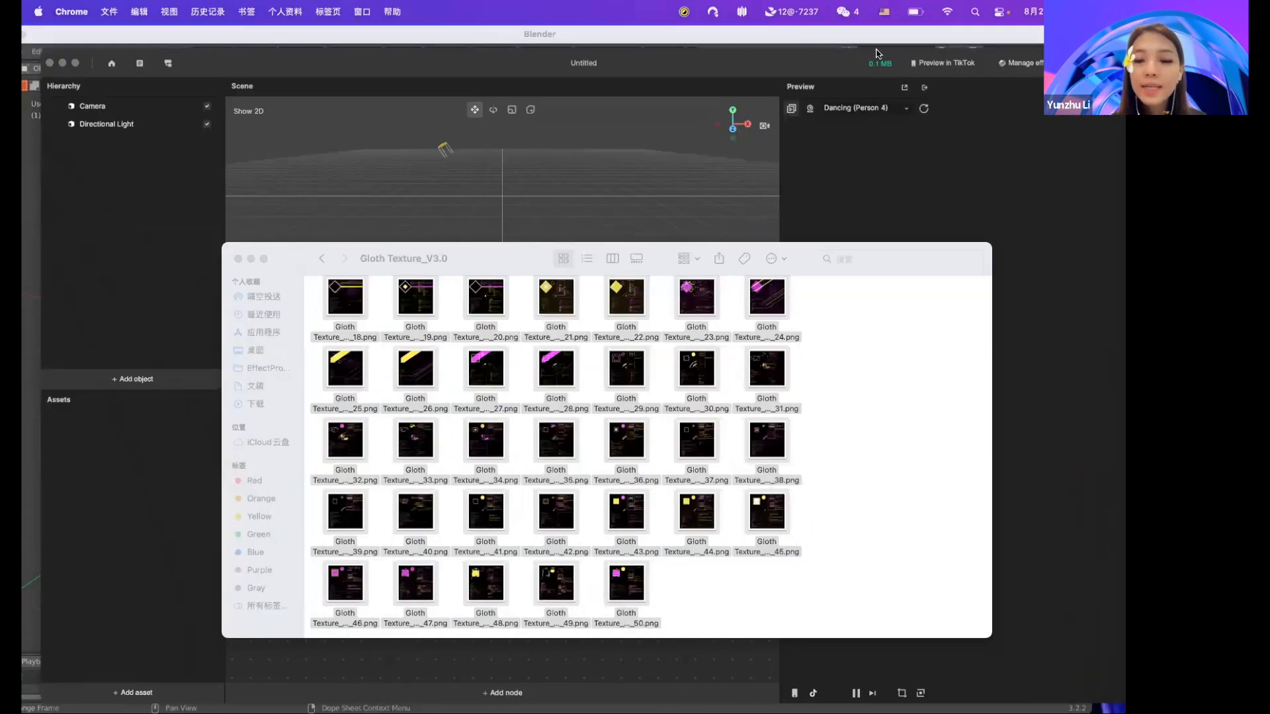
pyautogui.moveTo(878, 53); pyautogui.dragTo(904, 47)
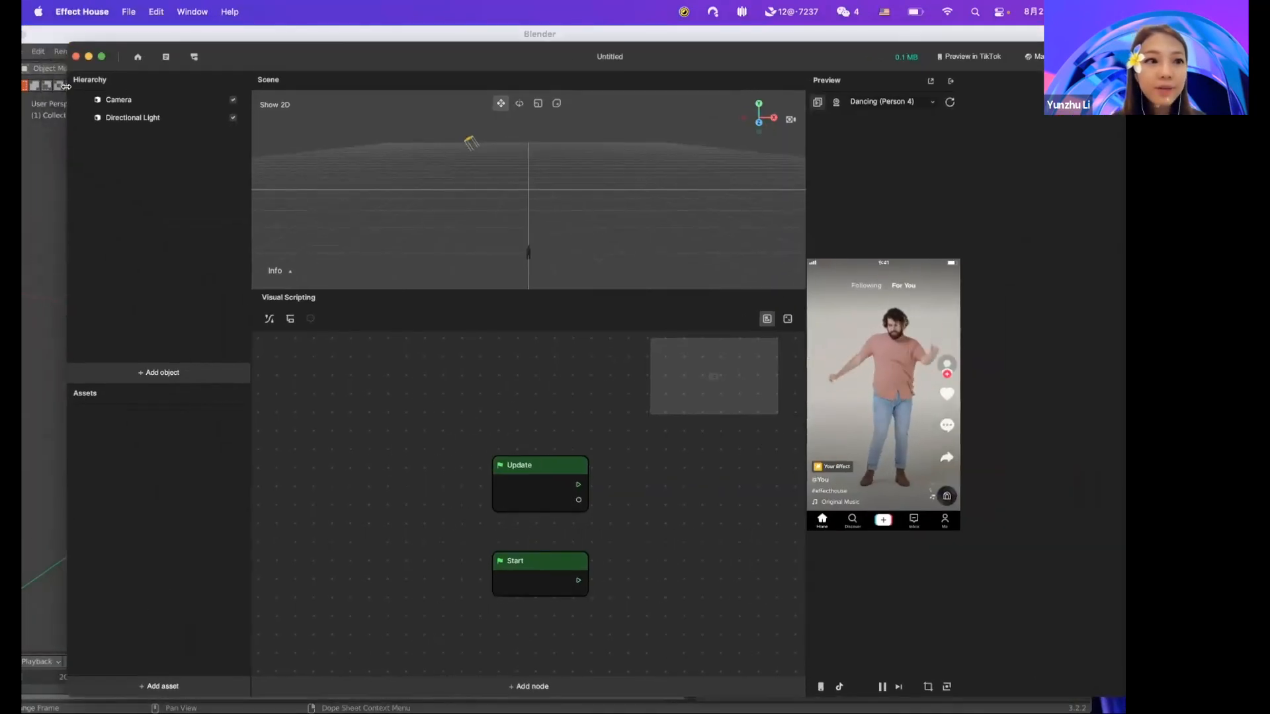
pyautogui.moveTo(48, 38); pyautogui.dragTo(252, 172)
pyautogui.click(200, 169)
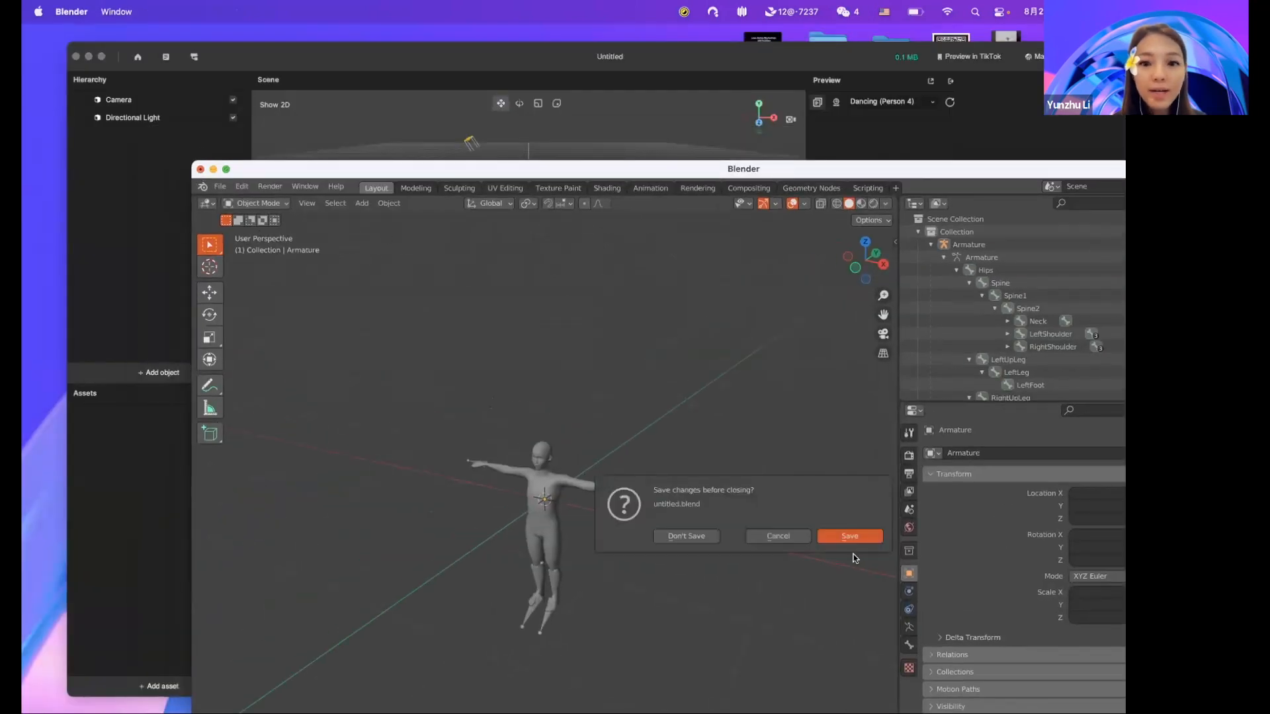
pyautogui.click(687, 536)
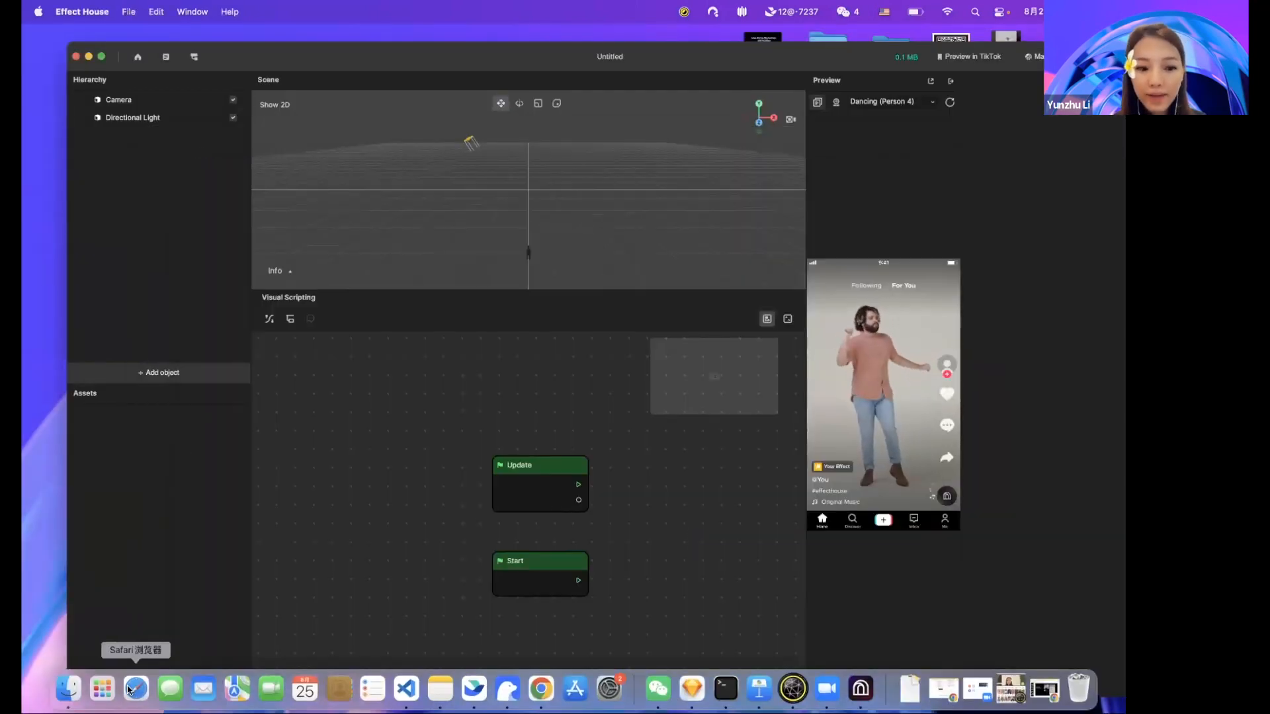
# Import crystalJacket_final01.fbx from the Assets folder into the Effect House project, with blendShape and animation import enabled.
pyautogui.click(62, 688)
pyautogui.click(837, 386)
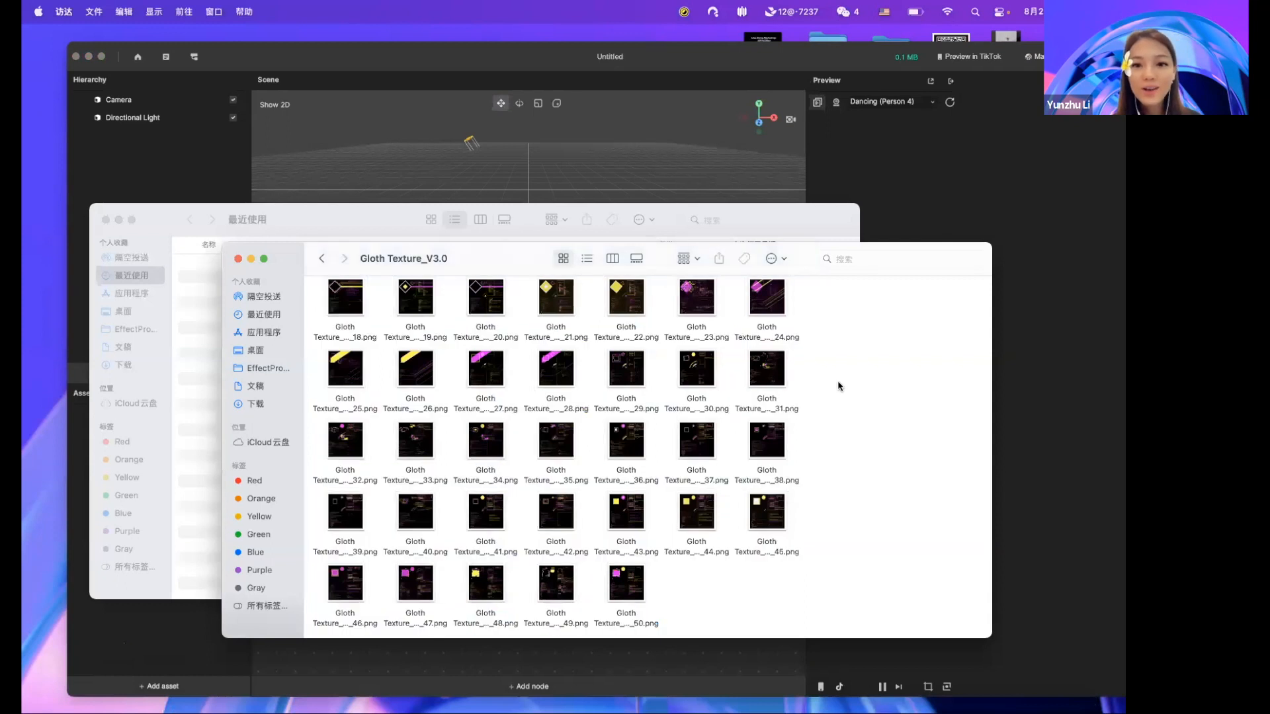
pyautogui.click(321, 258)
pyautogui.click(107, 219)
pyautogui.click(106, 219)
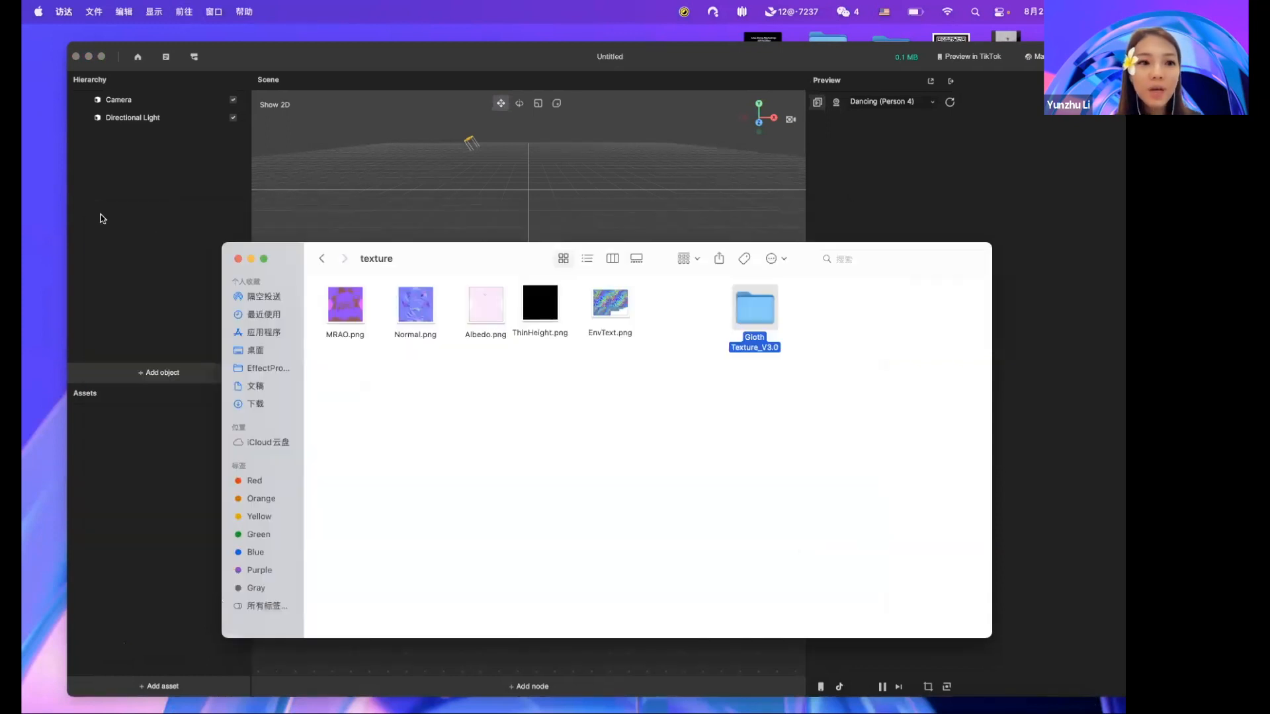
pyautogui.press('super+Up')
pyautogui.moveTo(355, 304); pyautogui.dragTo(165, 437)
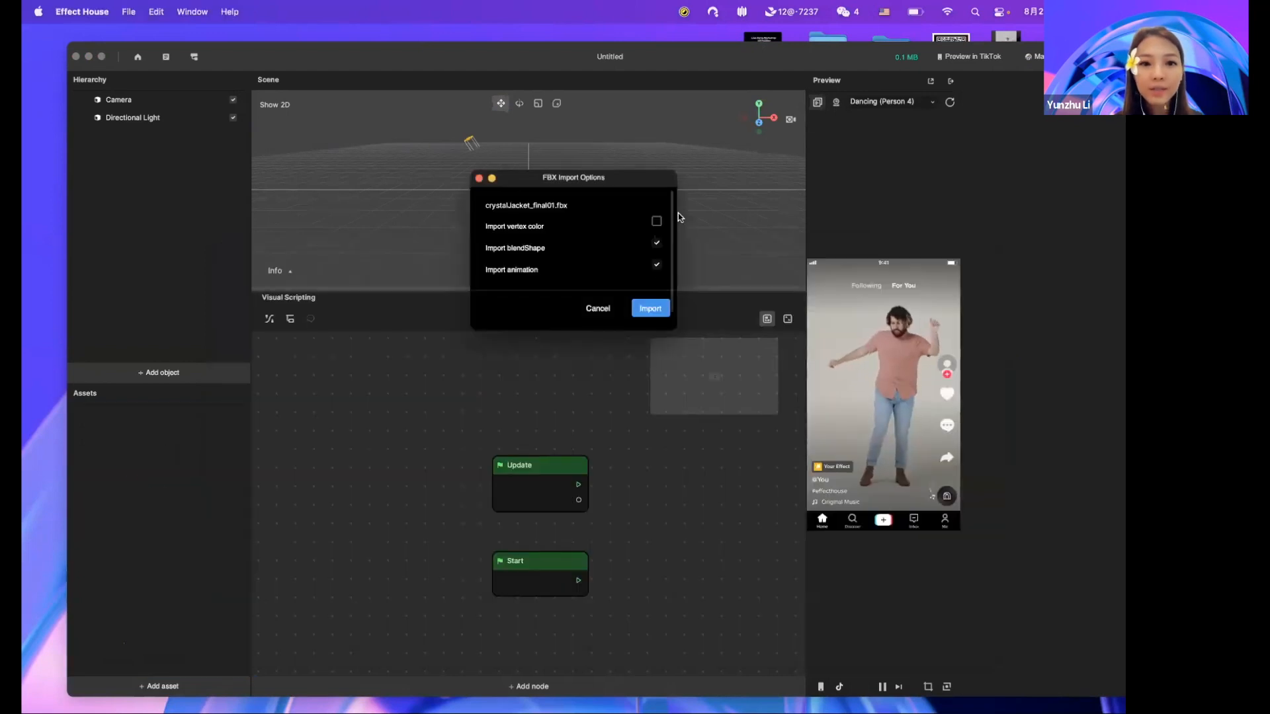
pyautogui.click(637, 309)
# Enlarge the Effect House project window.
pyautogui.click(101, 56)
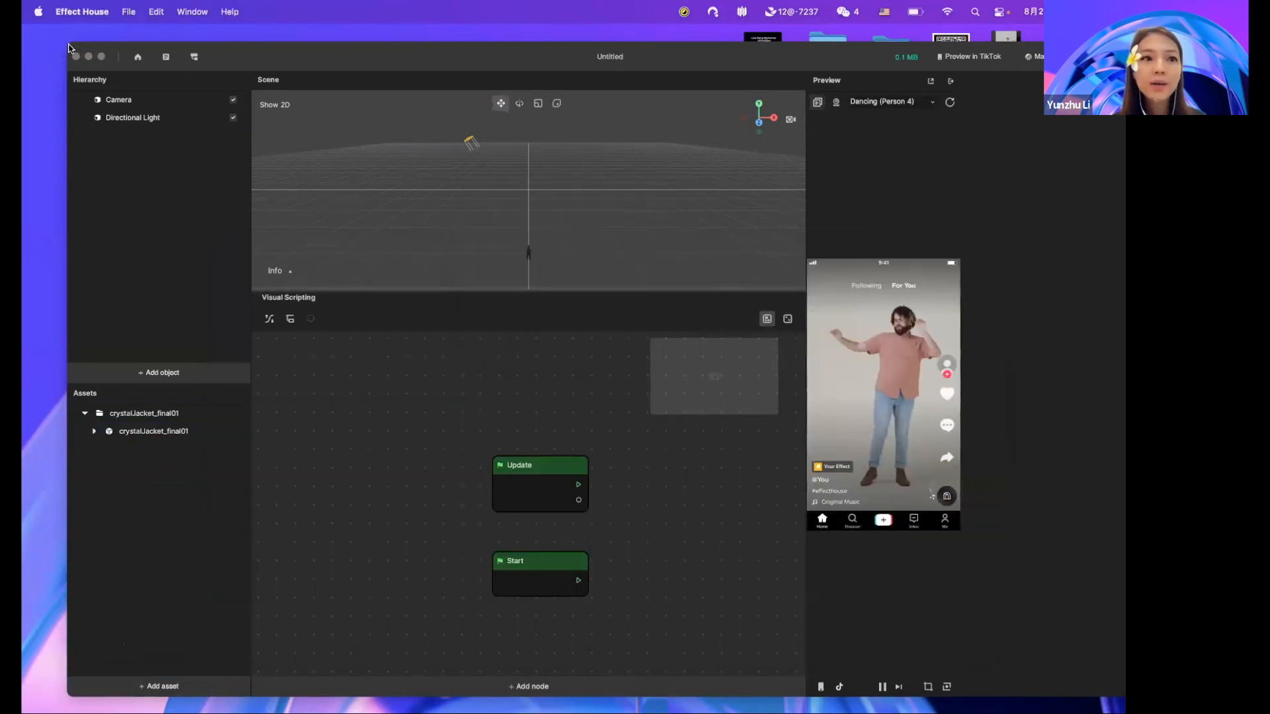
pyautogui.click(129, 11)
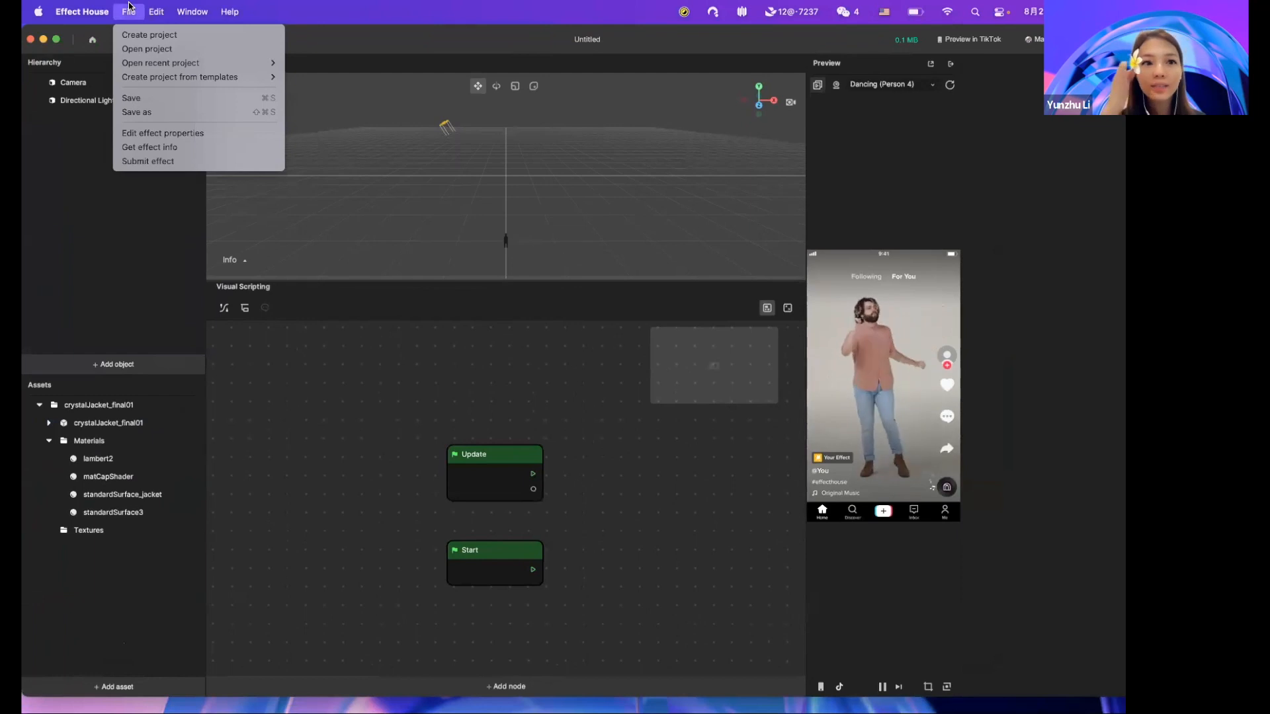
pyautogui.click(101, 240)
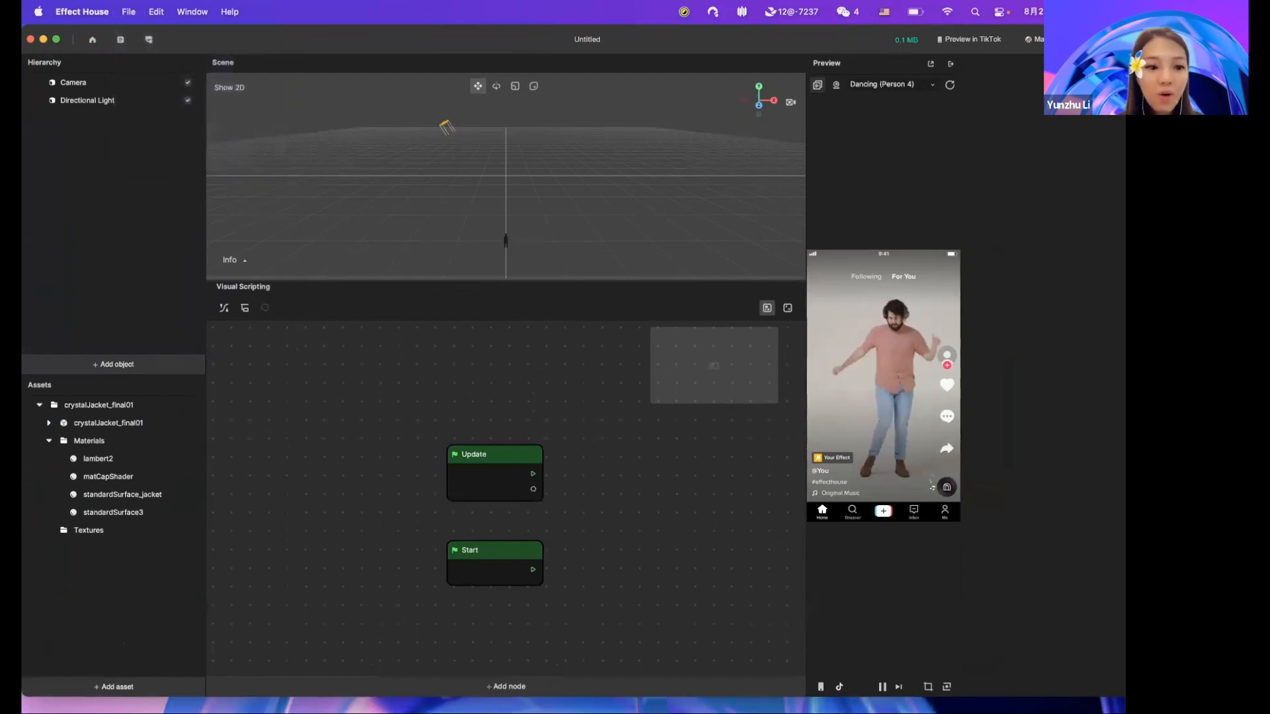
# Import the Albedo, EnvText, MRAO, Normal and ThinHeight images from the texture folder into the project assets and collapse the asset folders.
pyautogui.click(119, 686)
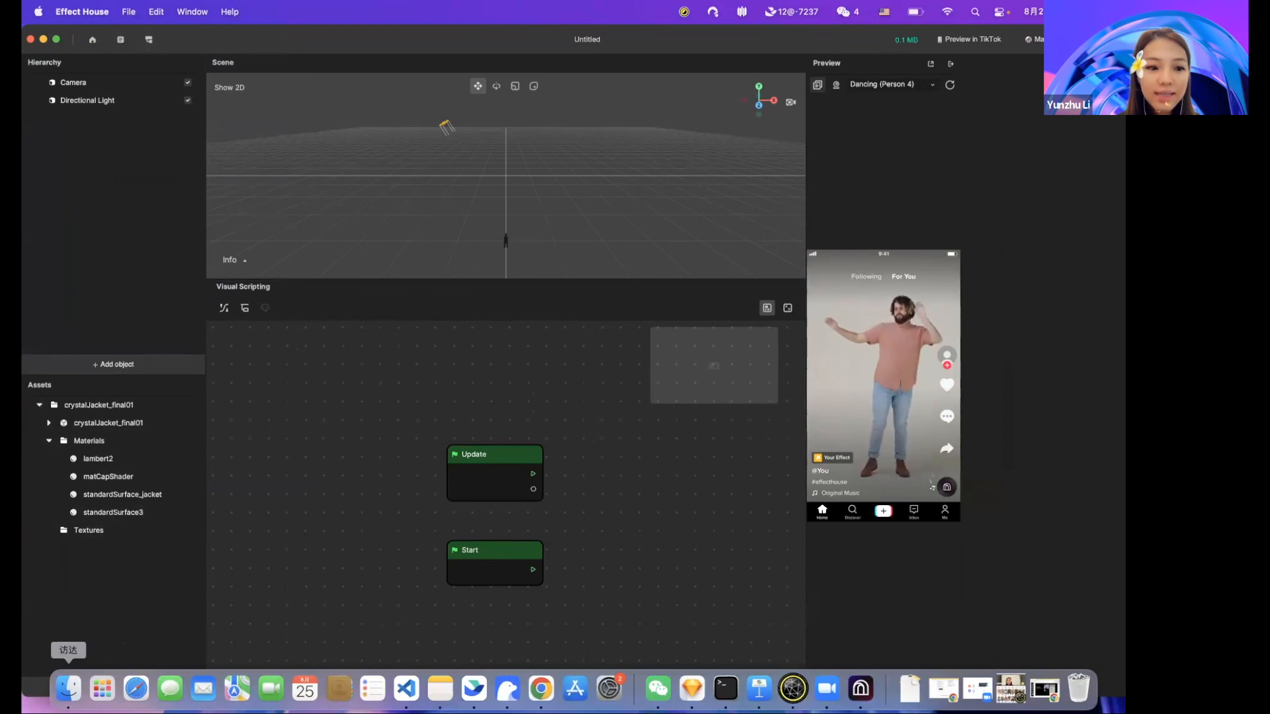
pyautogui.click(66, 687)
pyautogui.doubleClick(400, 313)
pyautogui.moveTo(601, 388); pyautogui.dragTo(118, 595)
pyautogui.click(111, 566)
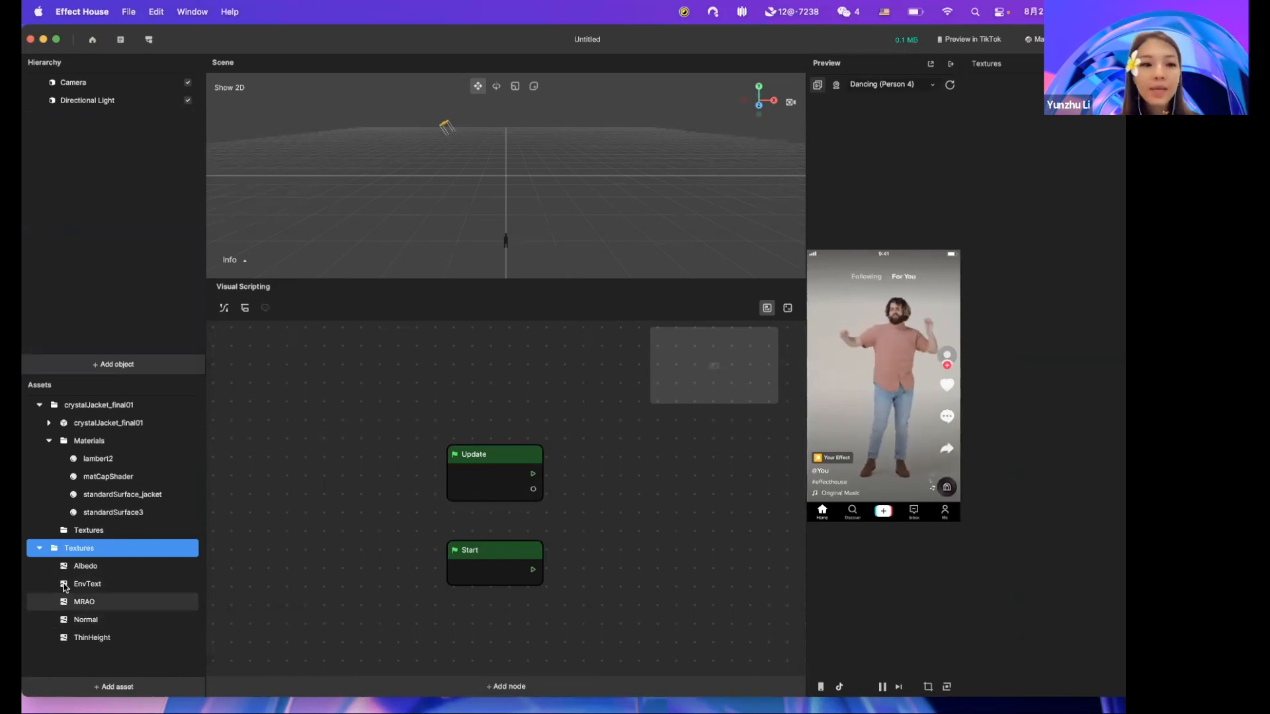
pyautogui.click(49, 441)
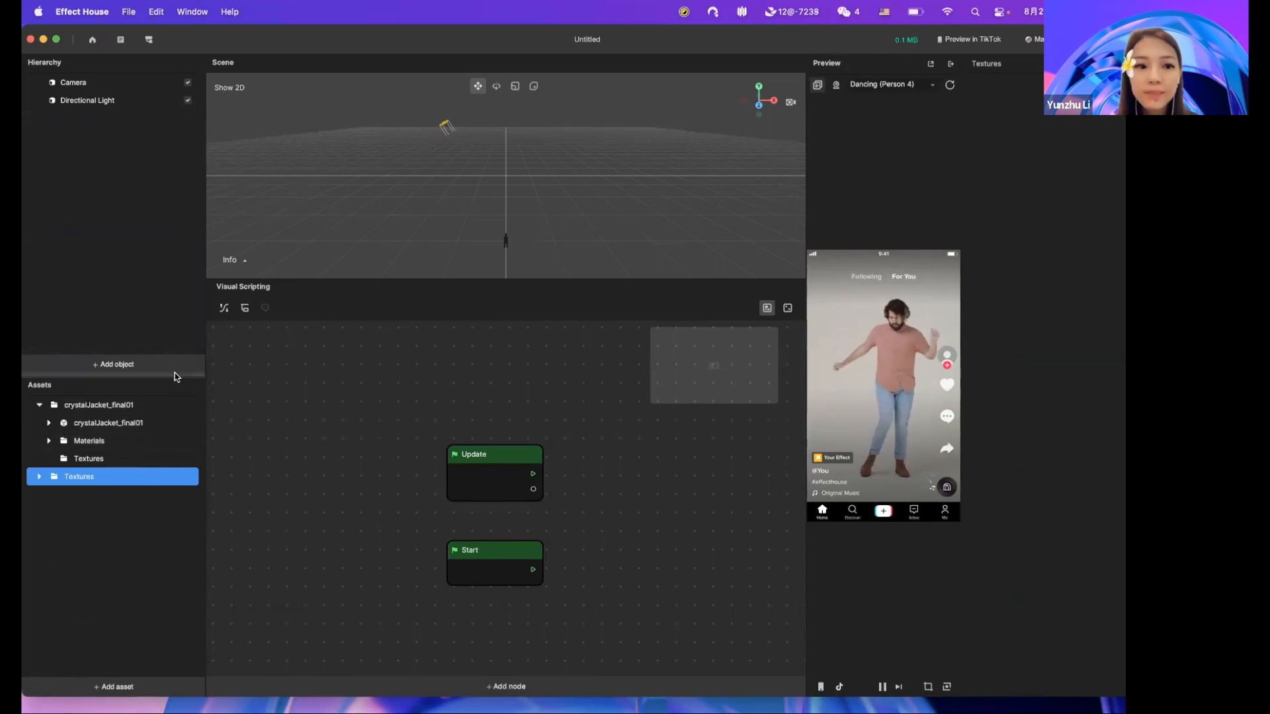
# Add a texture sequence asset made from all the PNG frames in the Gloth Texture_V3.0 folder.
pyautogui.click(125, 685)
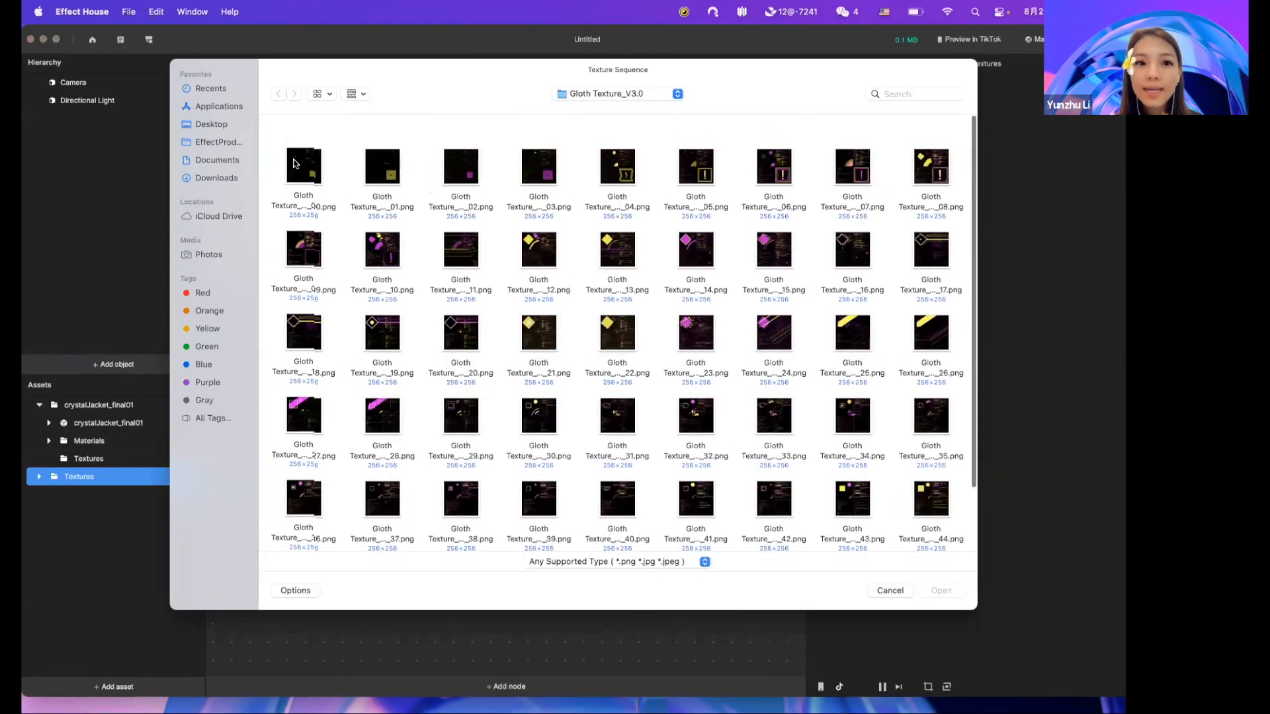
pyautogui.moveTo(272, 129); pyautogui.dragTo(972, 554)
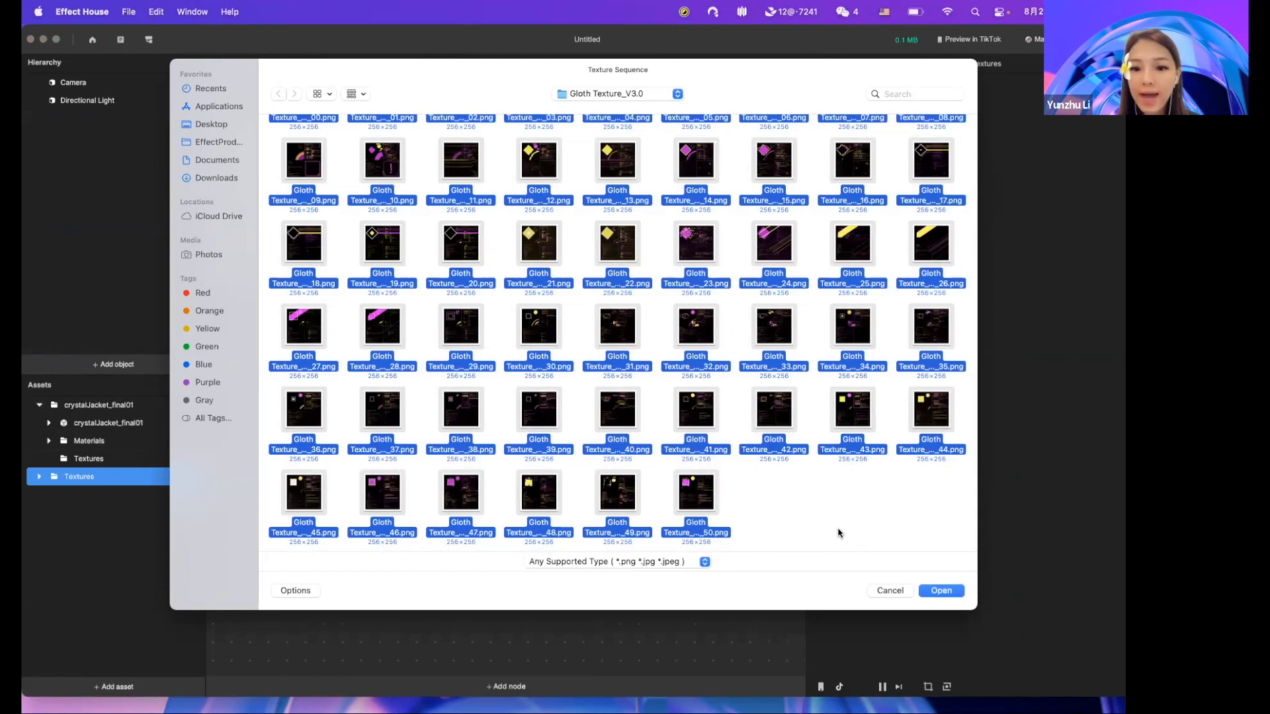
pyautogui.click(943, 592)
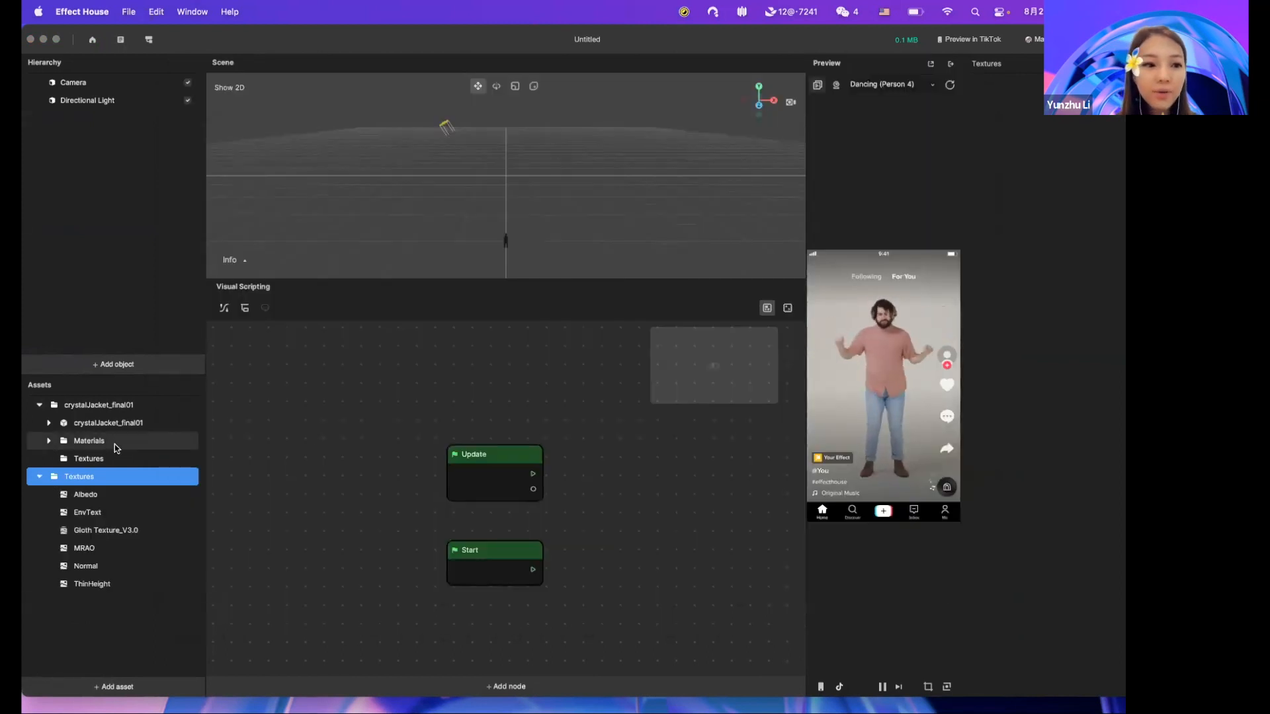
# Check the imported jacket materials and inspect the Gloth Texture_V3.0 sequence's properties and preview.
pyautogui.click(48, 423)
pyautogui.click(48, 423)
pyautogui.click(49, 440)
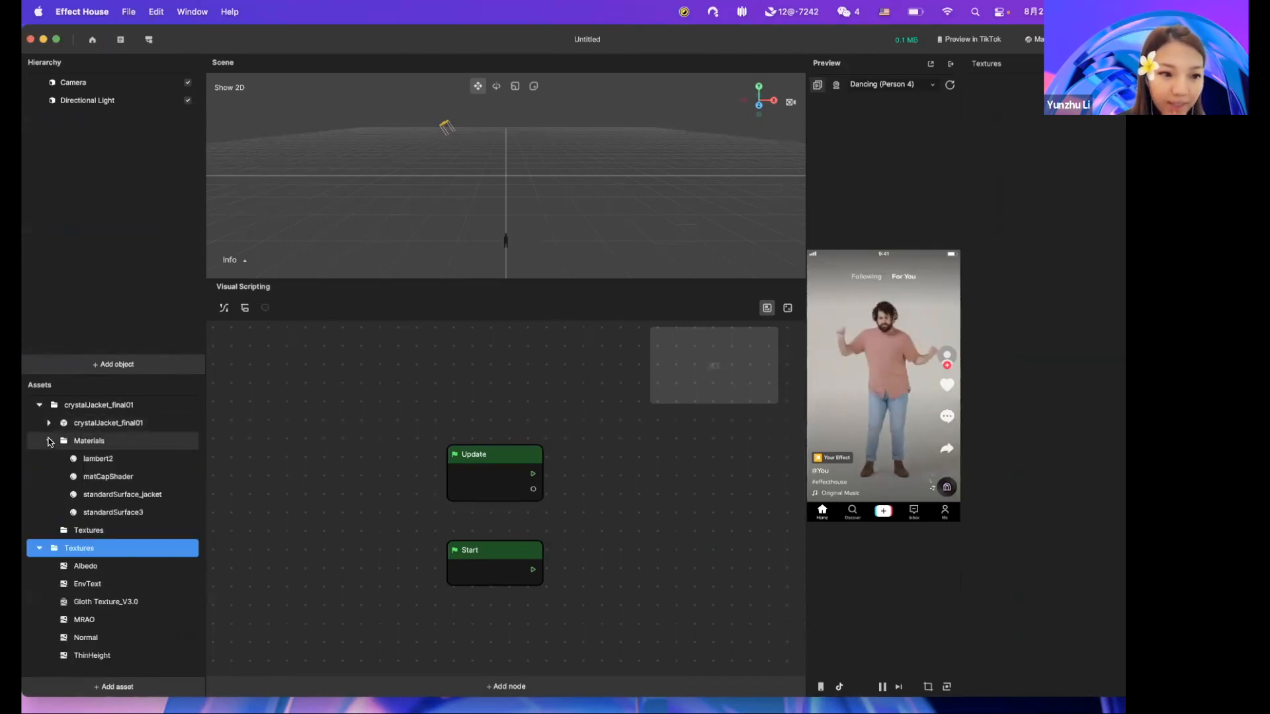
pyautogui.click(49, 441)
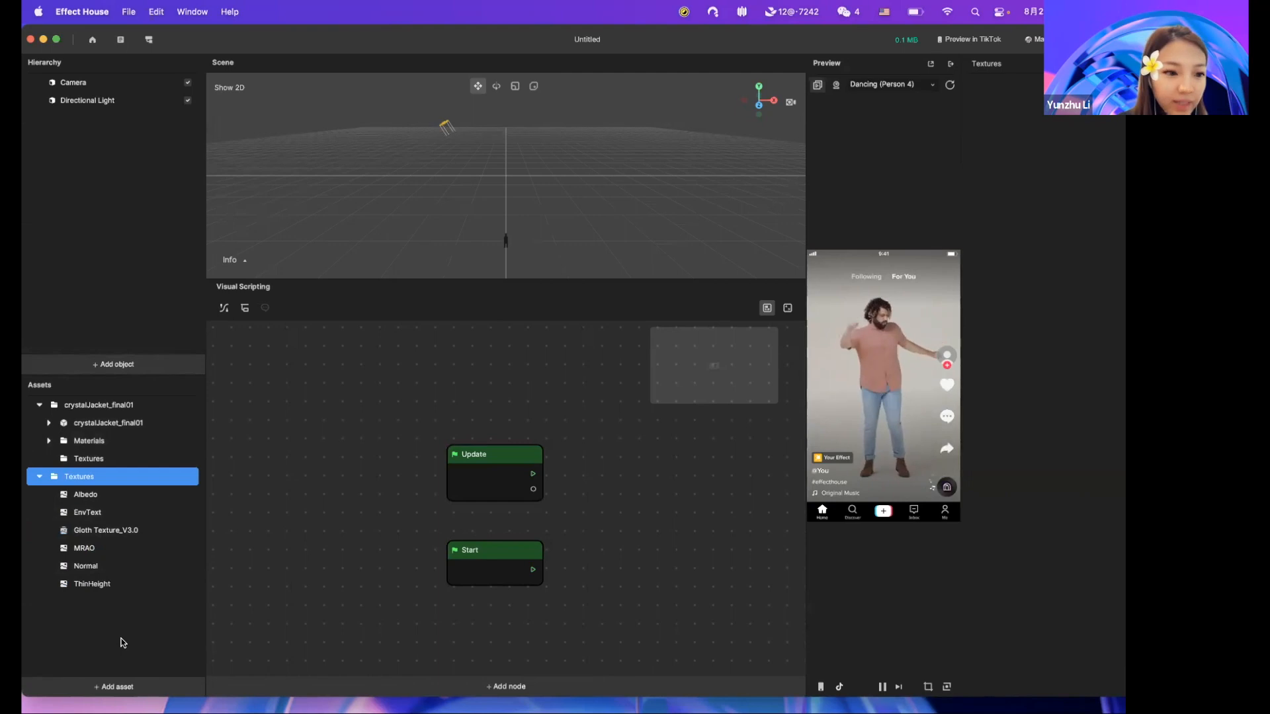
pyautogui.click(93, 534)
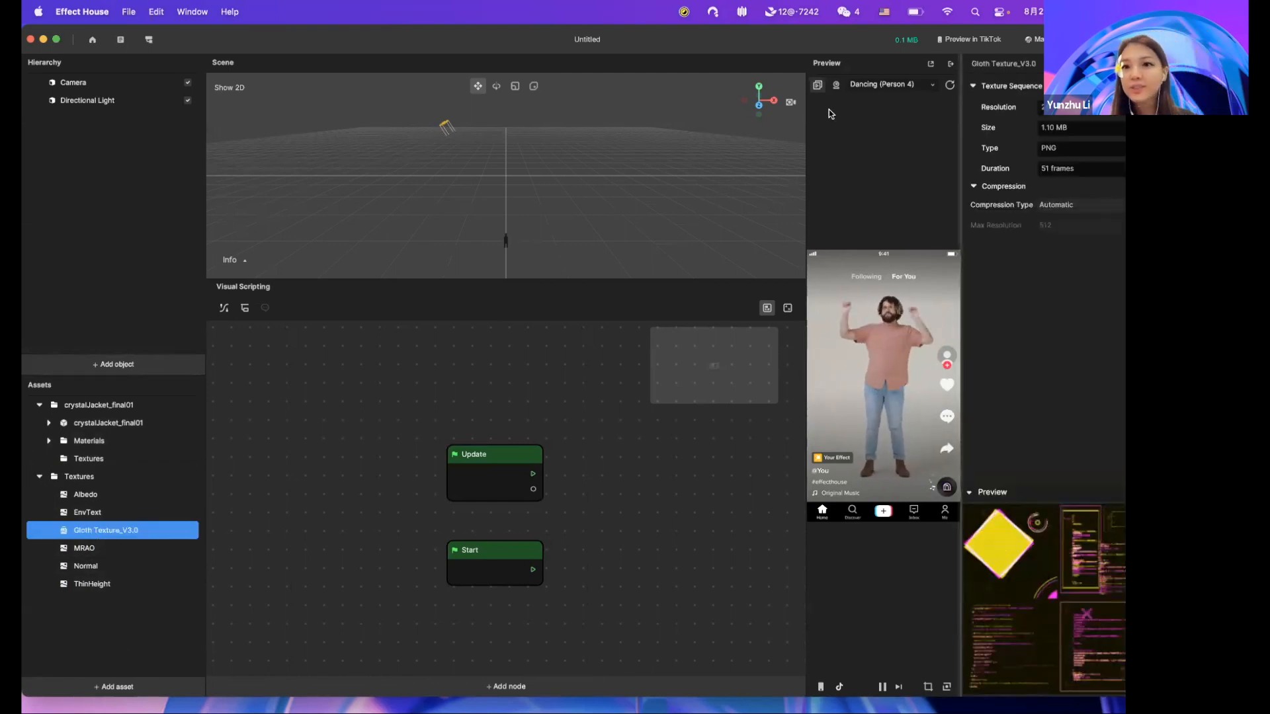
# Widen the effect preview and check the compression type options of the Gloth Texture_V3.0 sequence.
pyautogui.moveTo(808, 114); pyautogui.dragTo(723, 114)
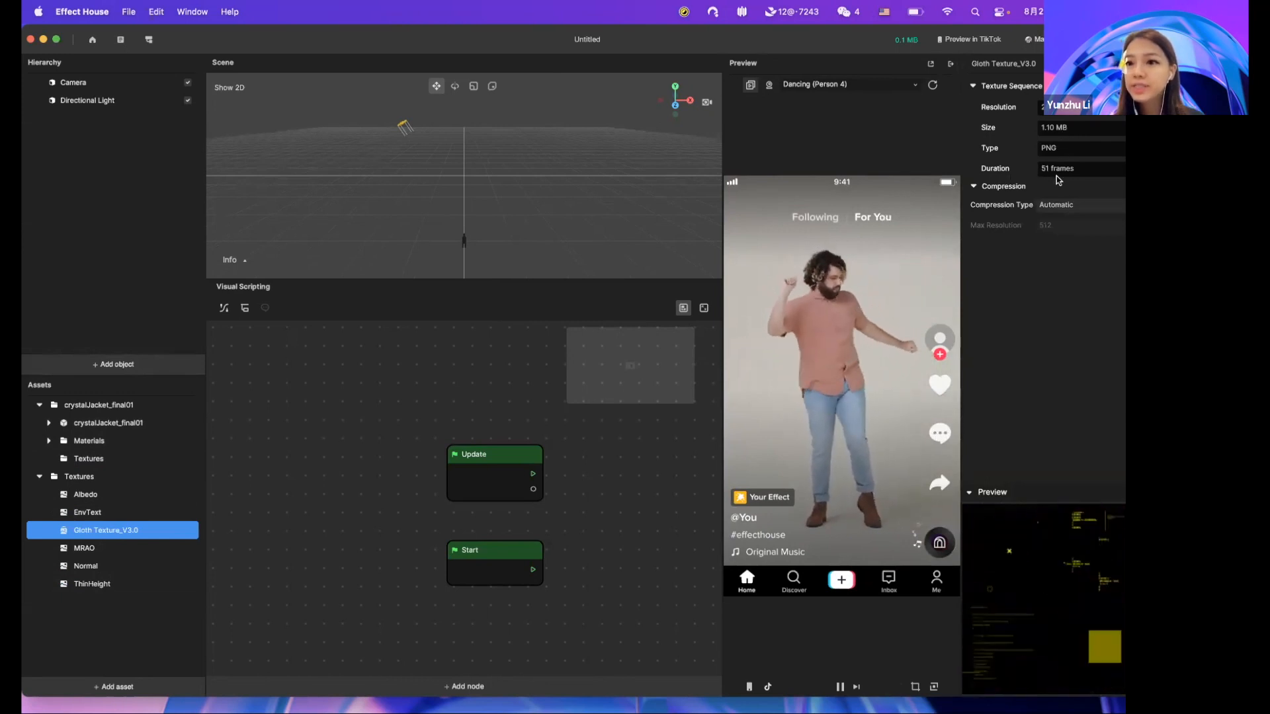
pyautogui.click(1056, 206)
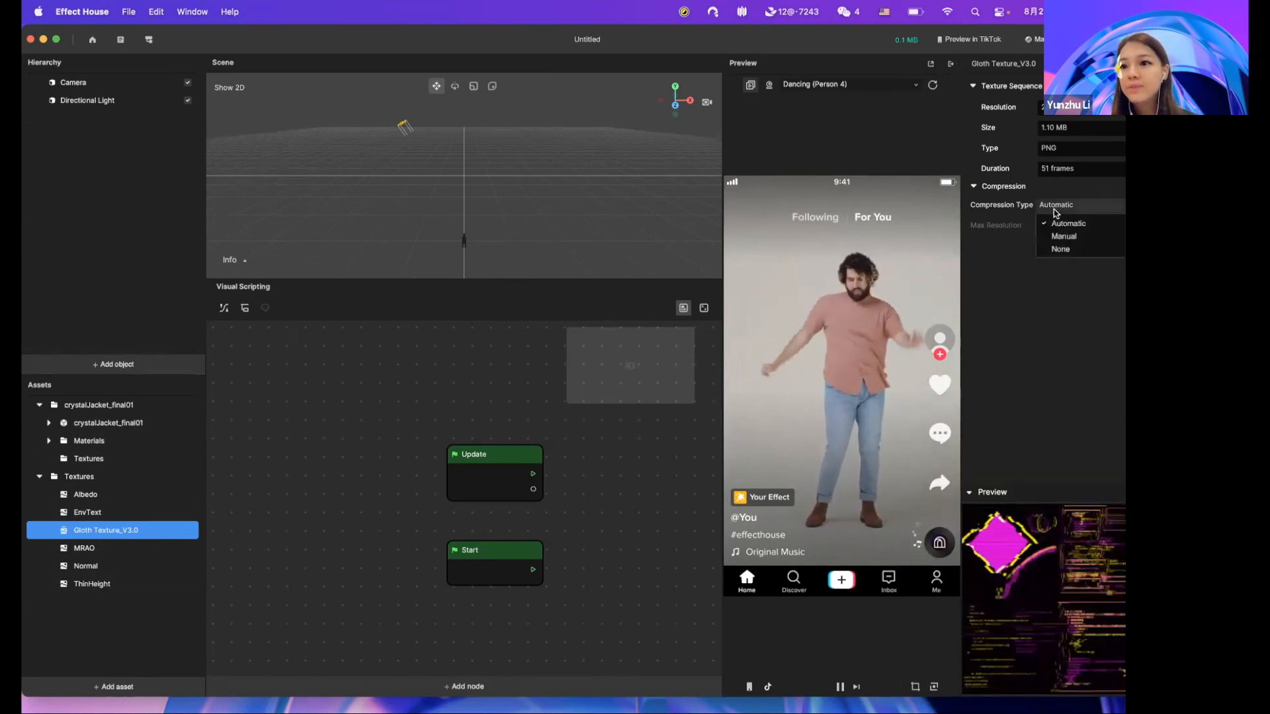
pyautogui.click(997, 262)
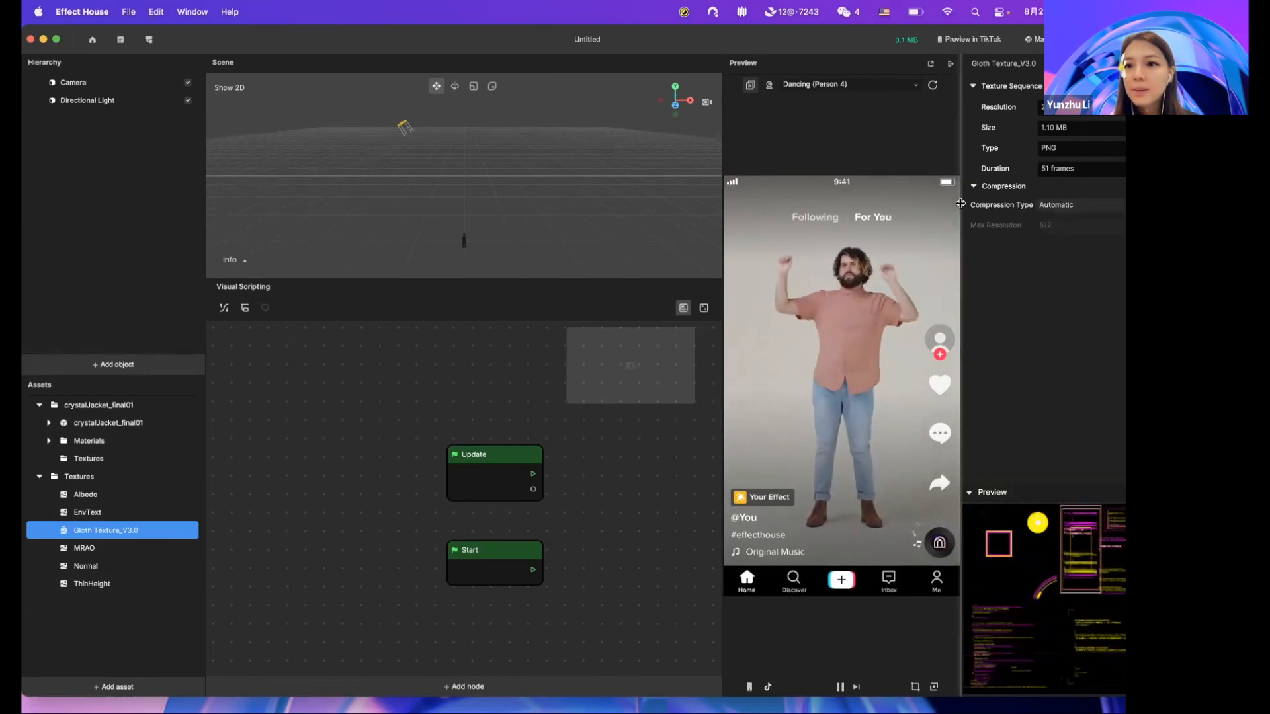
pyautogui.moveTo(723, 226); pyautogui.dragTo(762, 223)
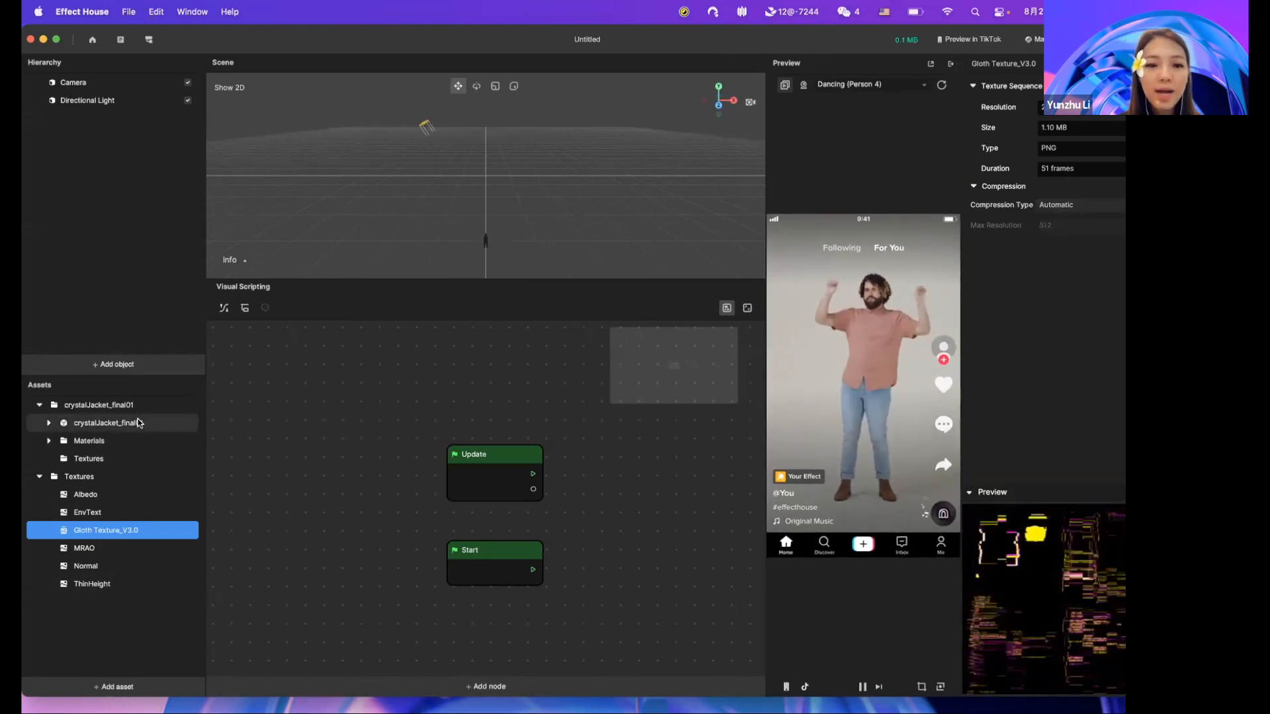
# Add the crystalJacket_final01 model to the scene and raise and push it back until the whole figure fits the preview.
pyautogui.moveTo(137, 421); pyautogui.dragTo(128, 184)
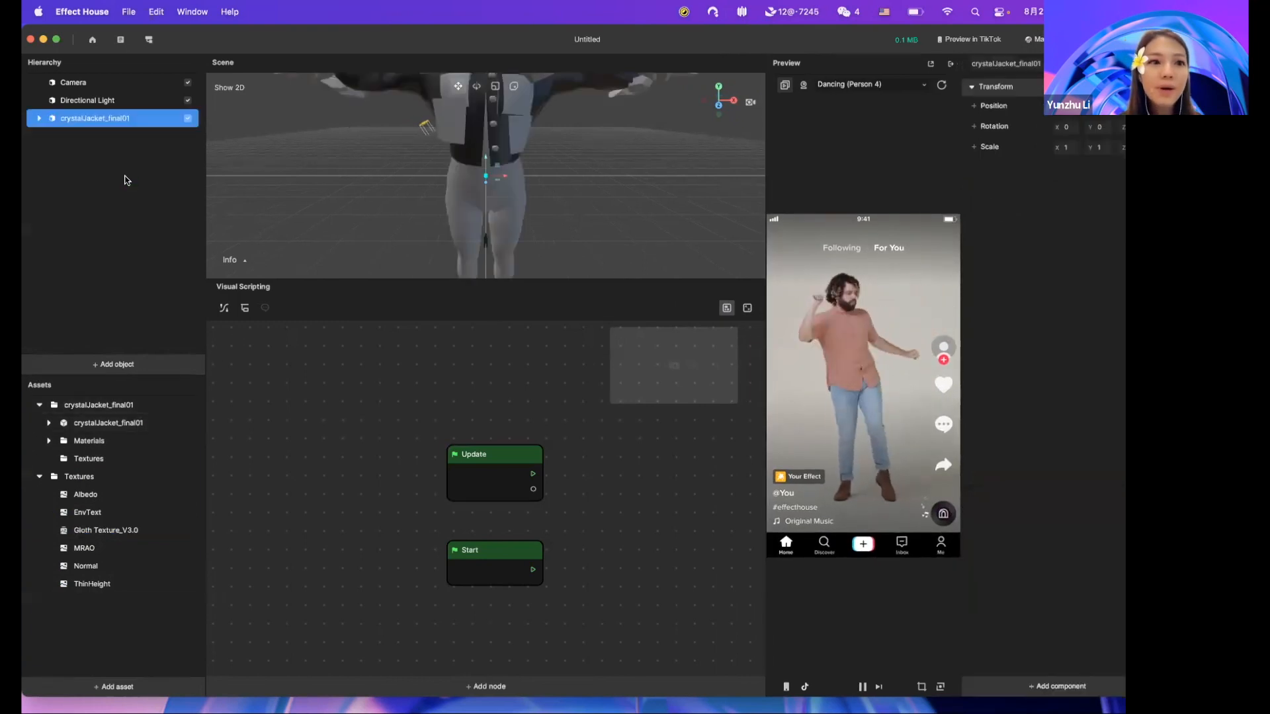
pyautogui.moveTo(212, 52); pyautogui.dragTo(214, 54)
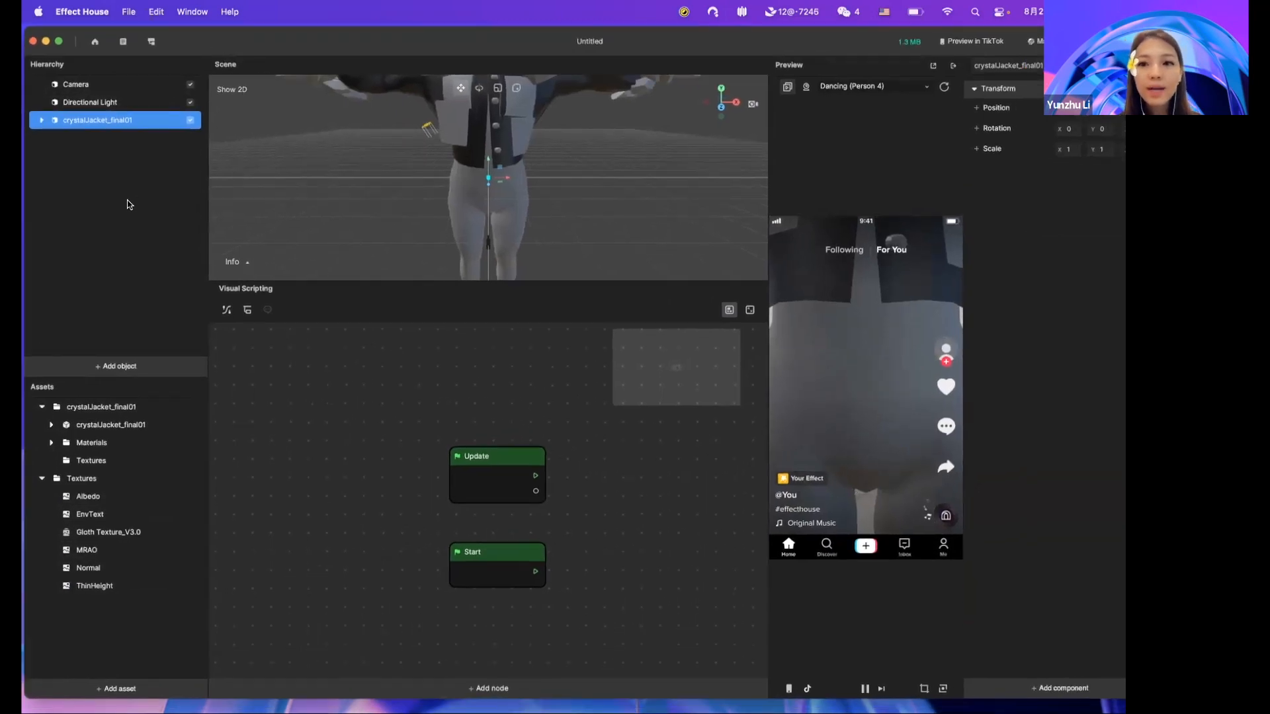
pyautogui.moveTo(868, 38); pyautogui.dragTo(819, 53)
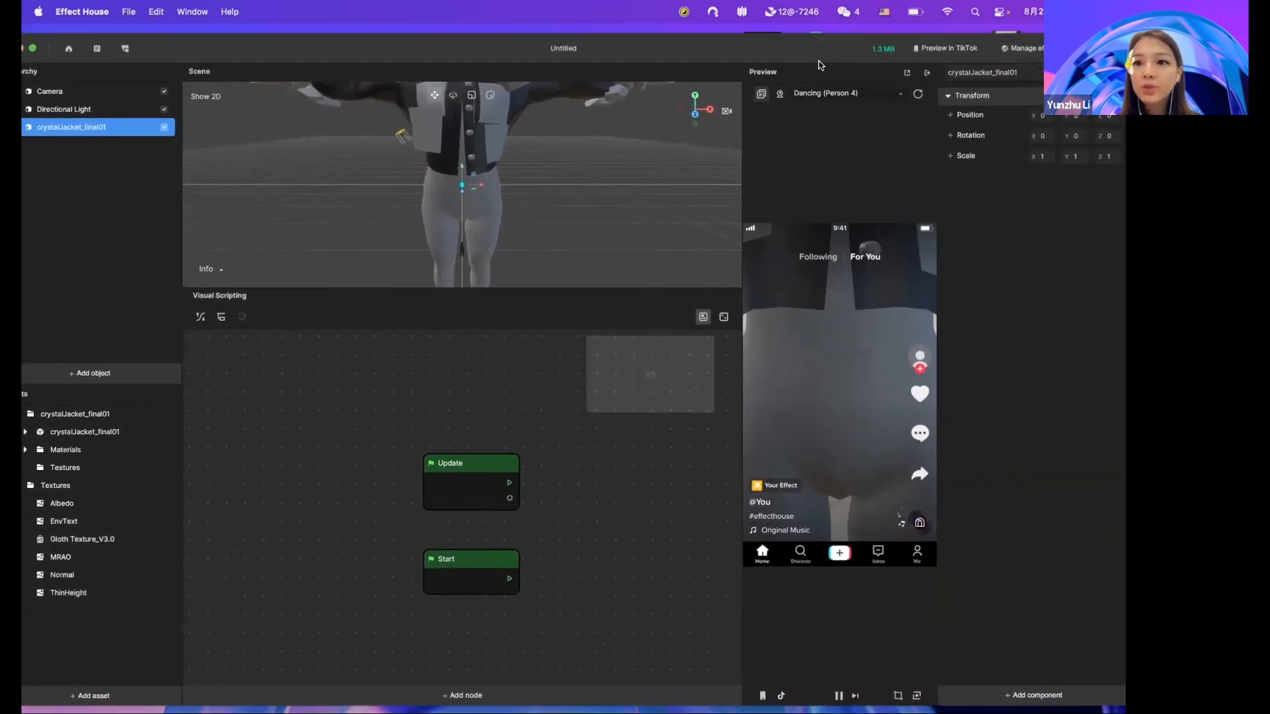
pyautogui.scroll(-5, 466, 232)
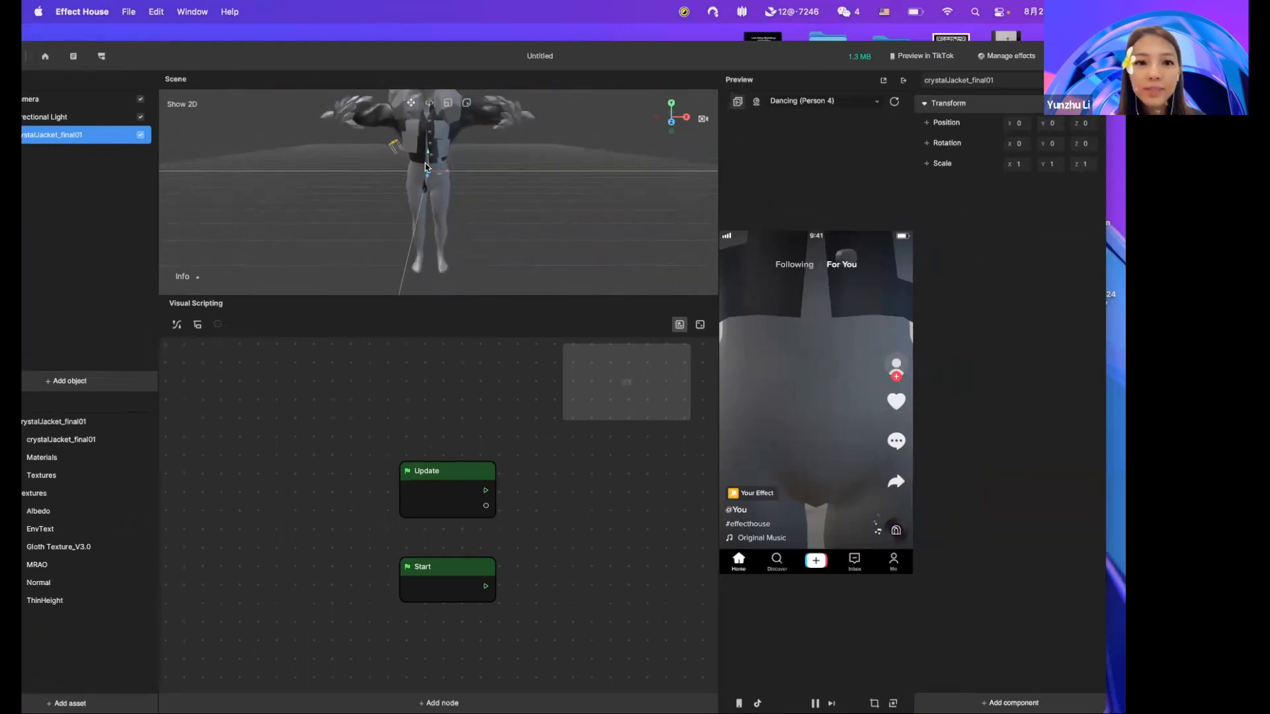
pyautogui.click(438, 187)
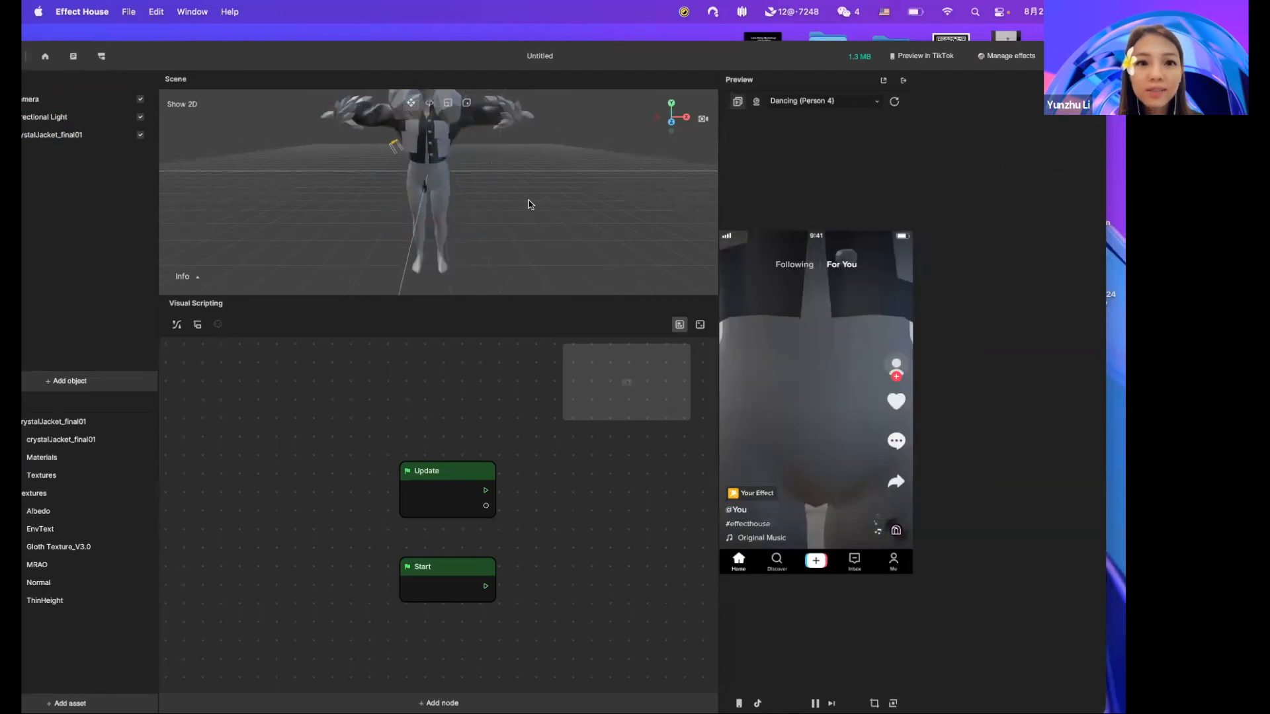
pyautogui.moveTo(149, 53); pyautogui.dragTo(201, 52)
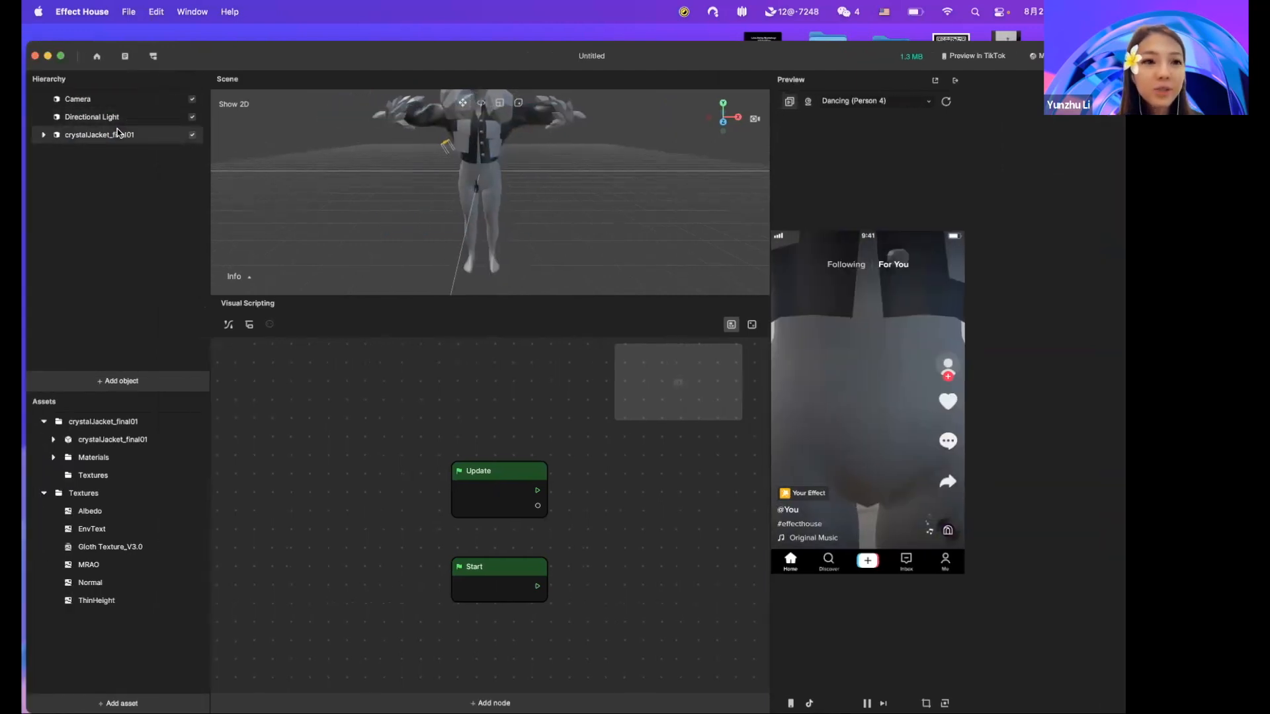
pyautogui.click(117, 133)
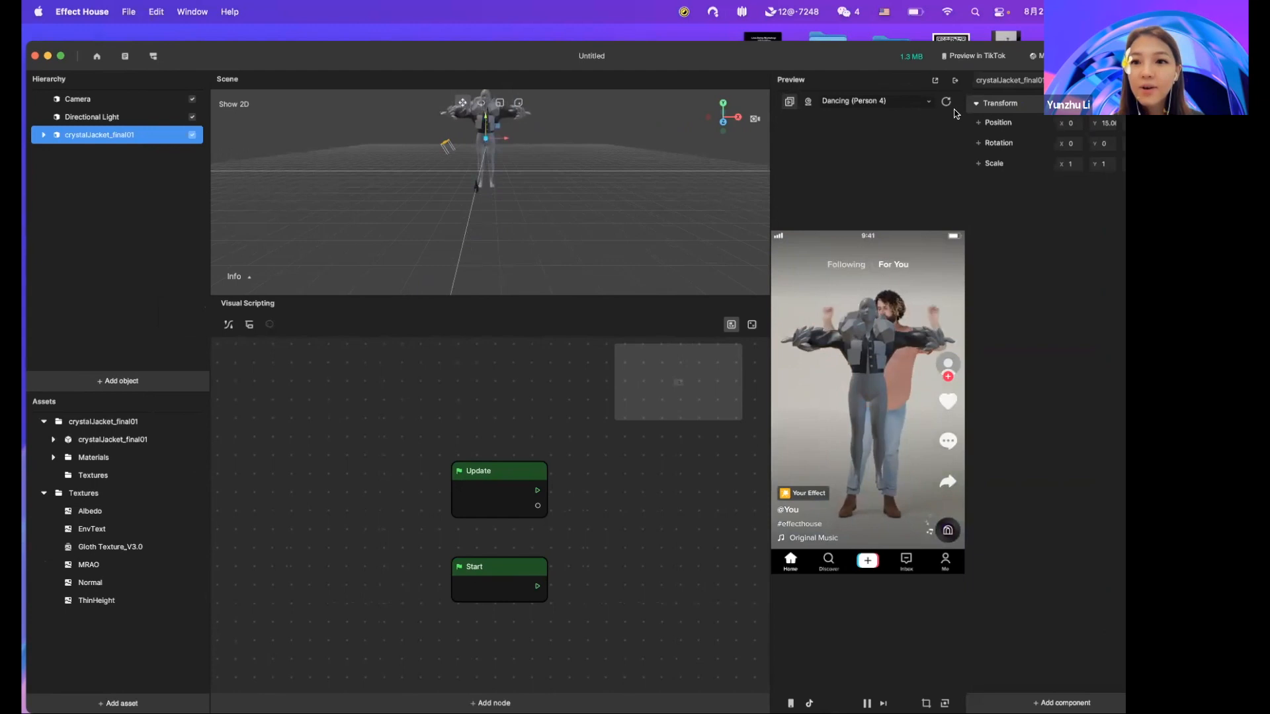
# Expand the jacket model and inspect its body, jacket, buttons, ribbon and small crystals meshes in an enlarged scene view.
pyautogui.moveTo(886, 57); pyautogui.dragTo(894, 49)
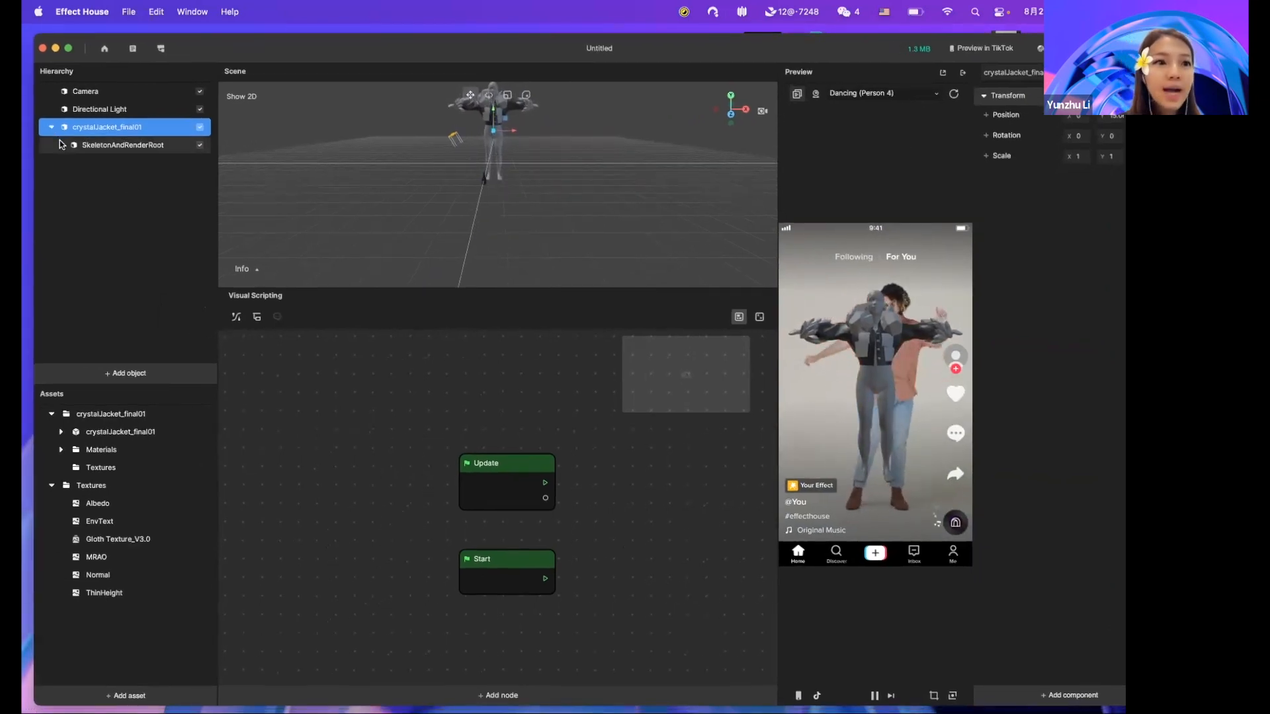
pyautogui.click(124, 165)
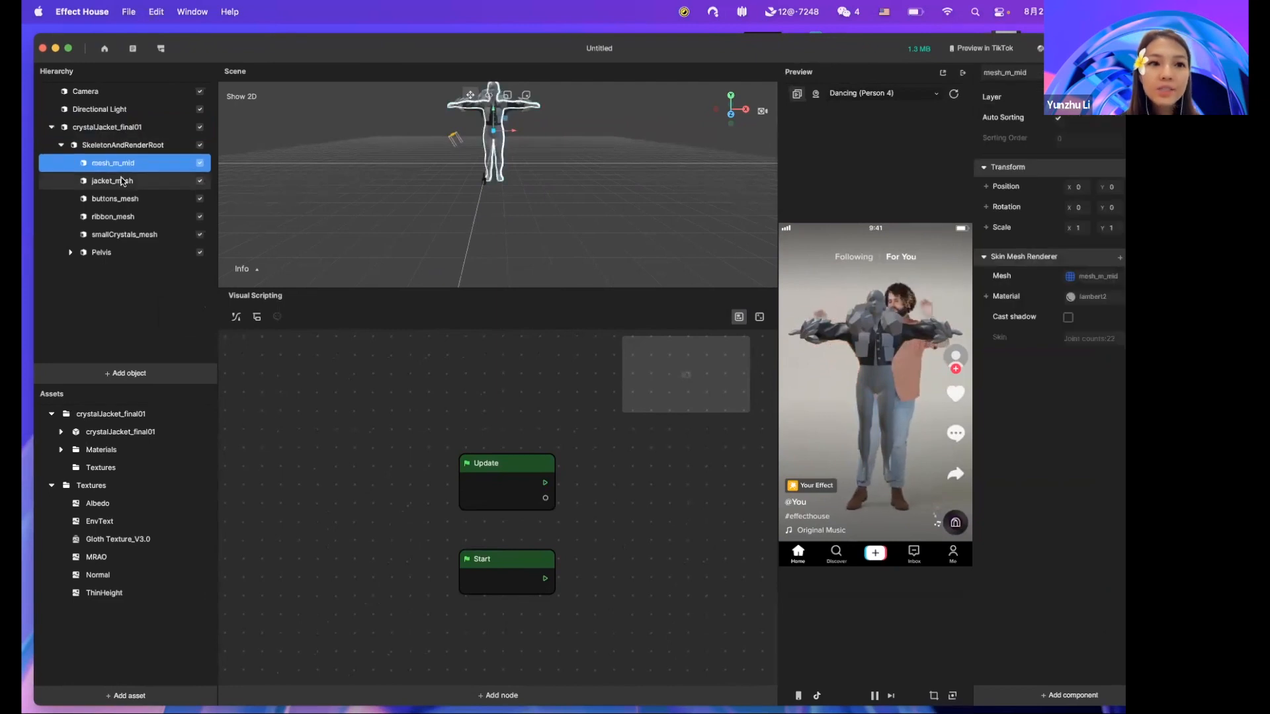
pyautogui.click(122, 181)
pyautogui.moveTo(436, 286); pyautogui.dragTo(436, 452)
pyautogui.click(125, 200)
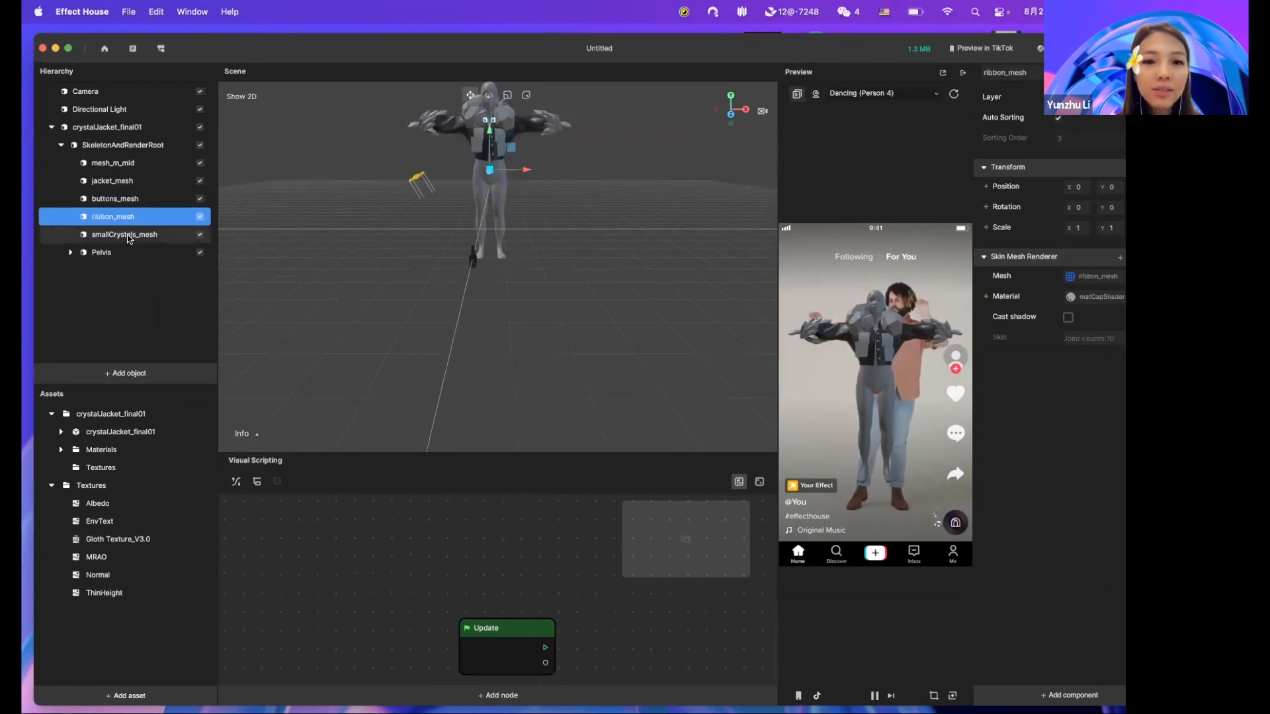
pyautogui.click(129, 237)
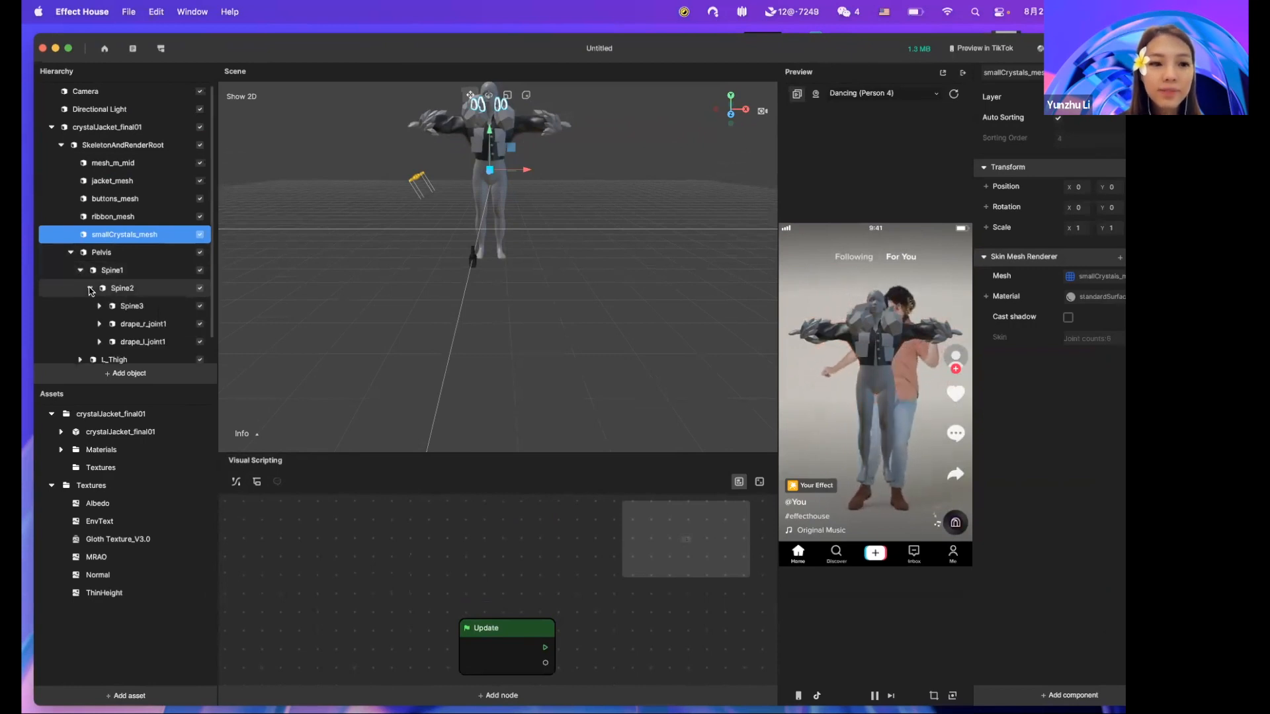
# Inspect the four pPlane_glitch meshes under the skeleton's Spine3 joint and collapse the Pelvis joint hierarchy.
pyautogui.scroll(-1, 91, 290)
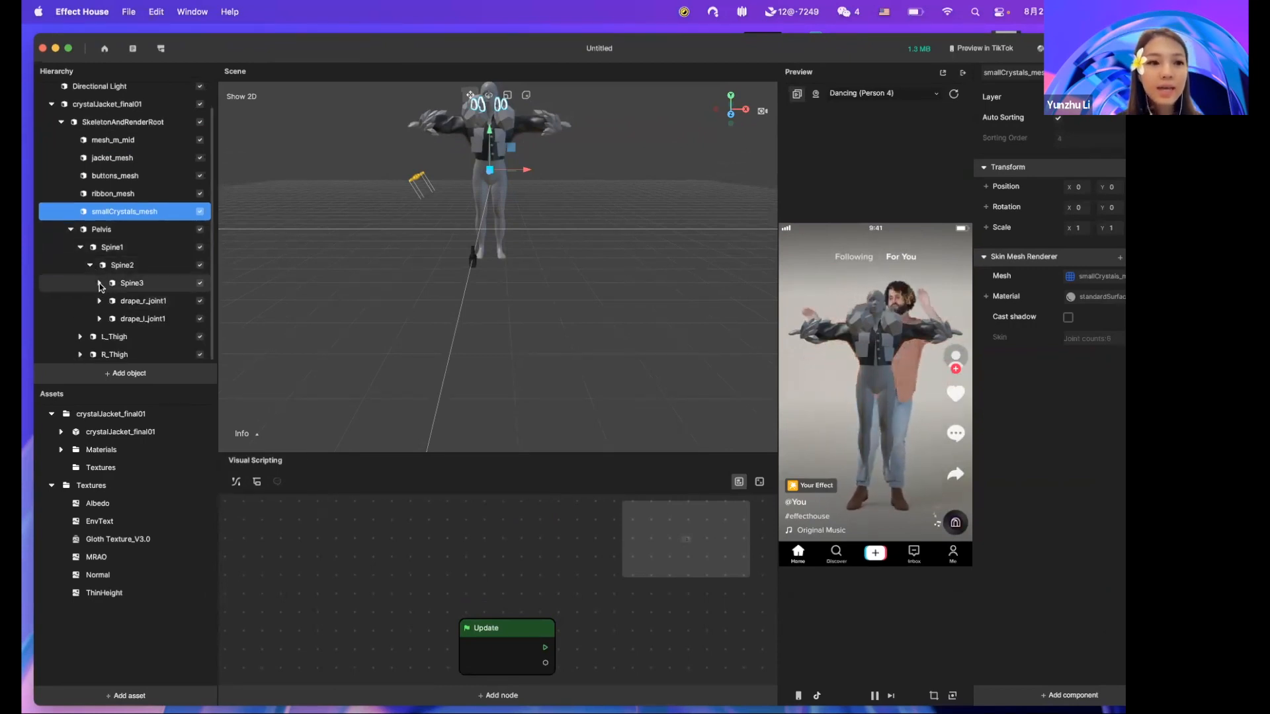
pyautogui.click(100, 283)
pyautogui.scroll(-4, 103, 290)
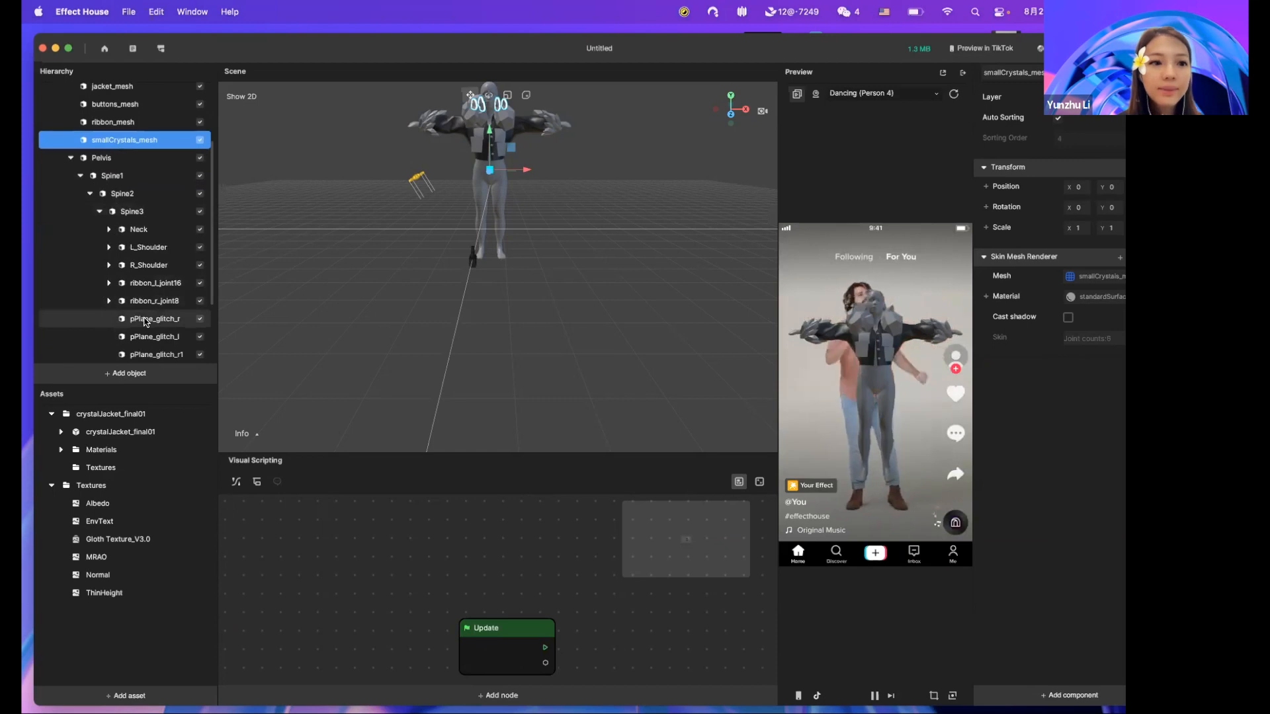
pyautogui.click(145, 320)
pyautogui.scroll(-4, 159, 265)
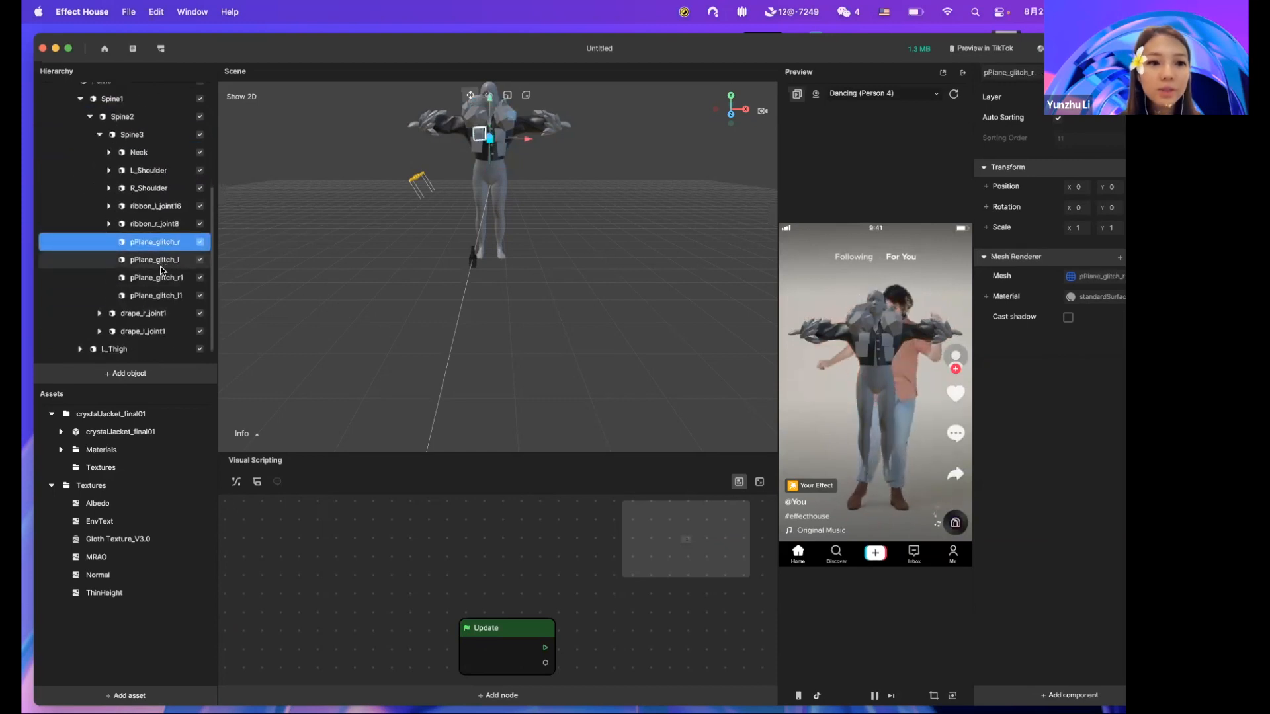
pyautogui.click(161, 266)
pyautogui.click(160, 278)
pyautogui.click(160, 291)
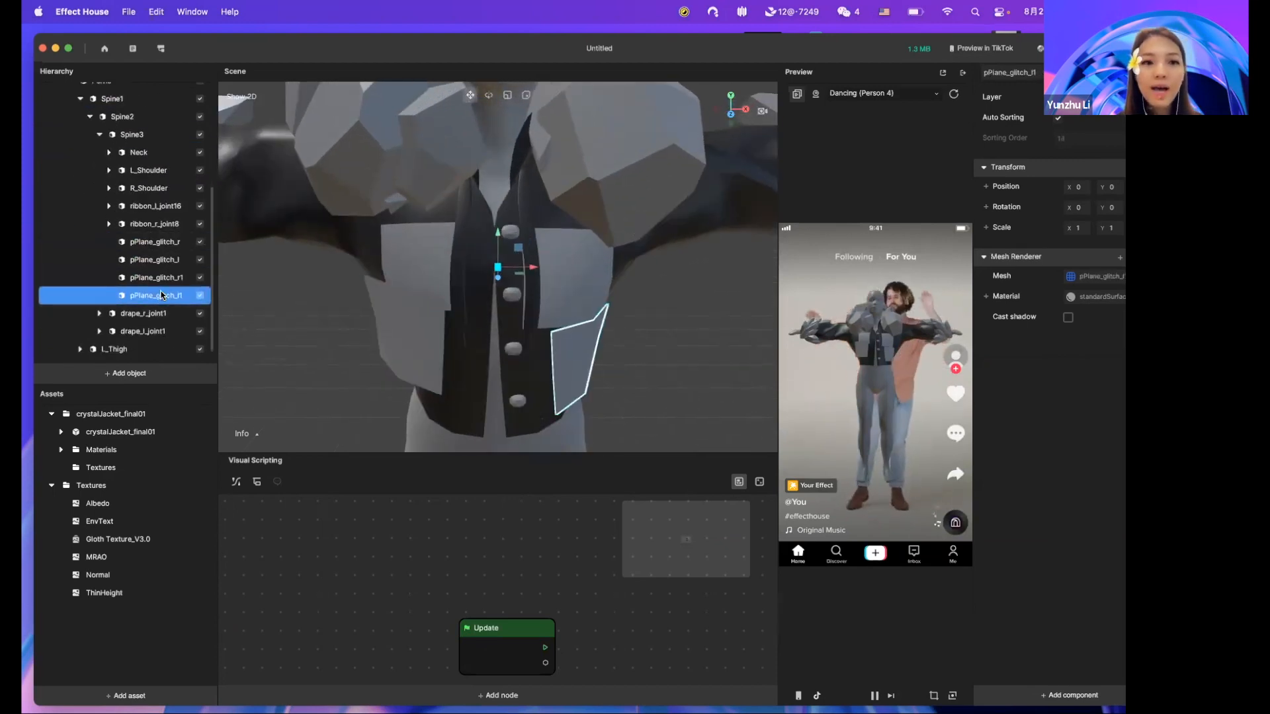
pyautogui.click(176, 245)
pyautogui.scroll(-5, 496, 296)
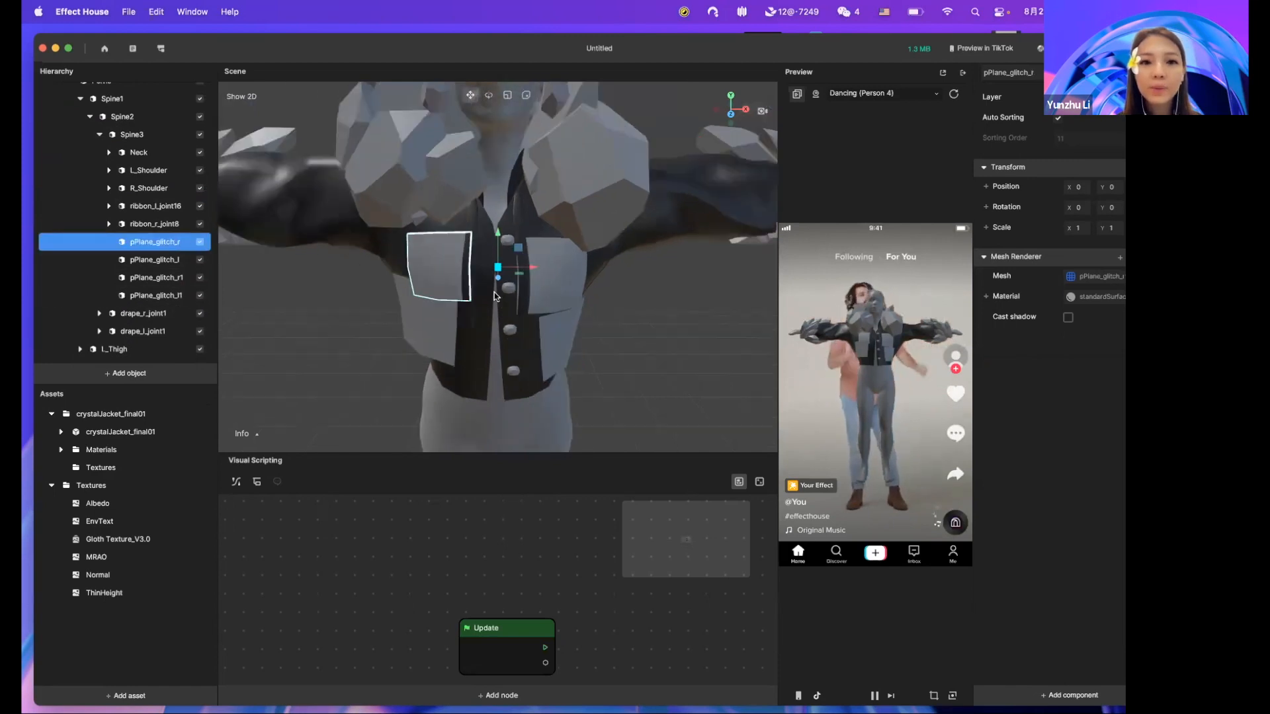
pyautogui.scroll(-3, 496, 295)
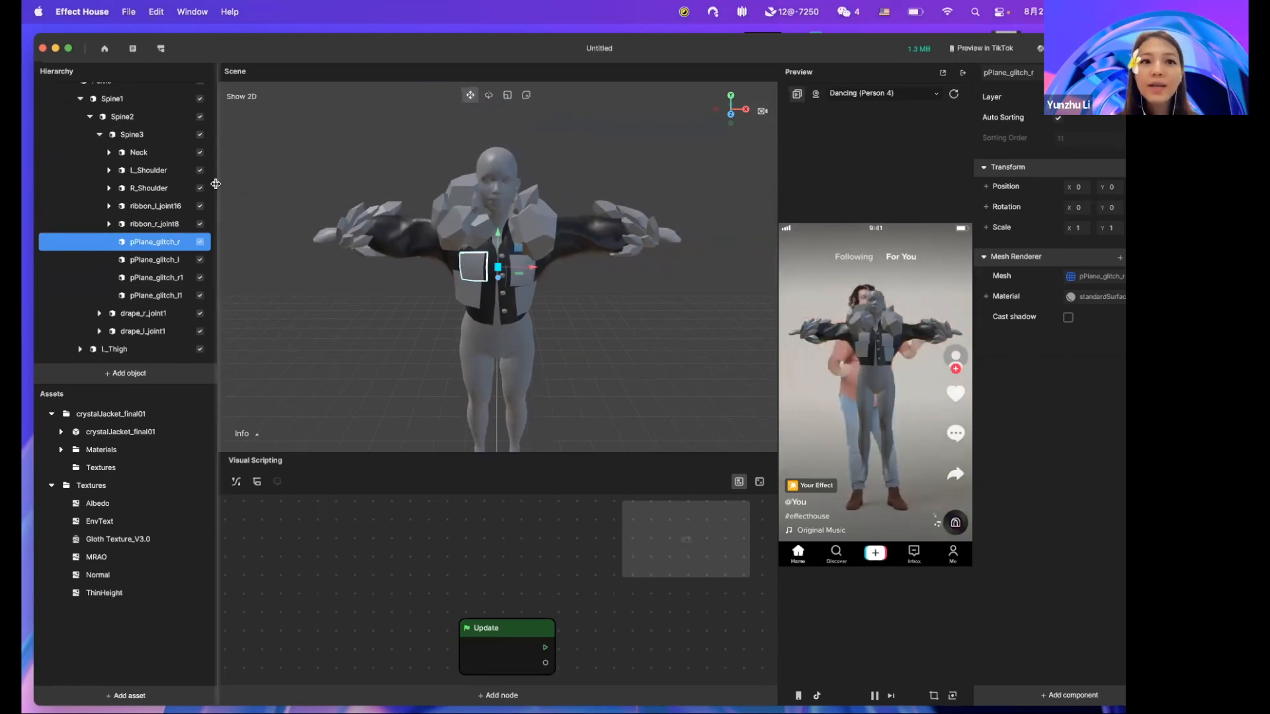
pyautogui.scroll(3, 173, 161)
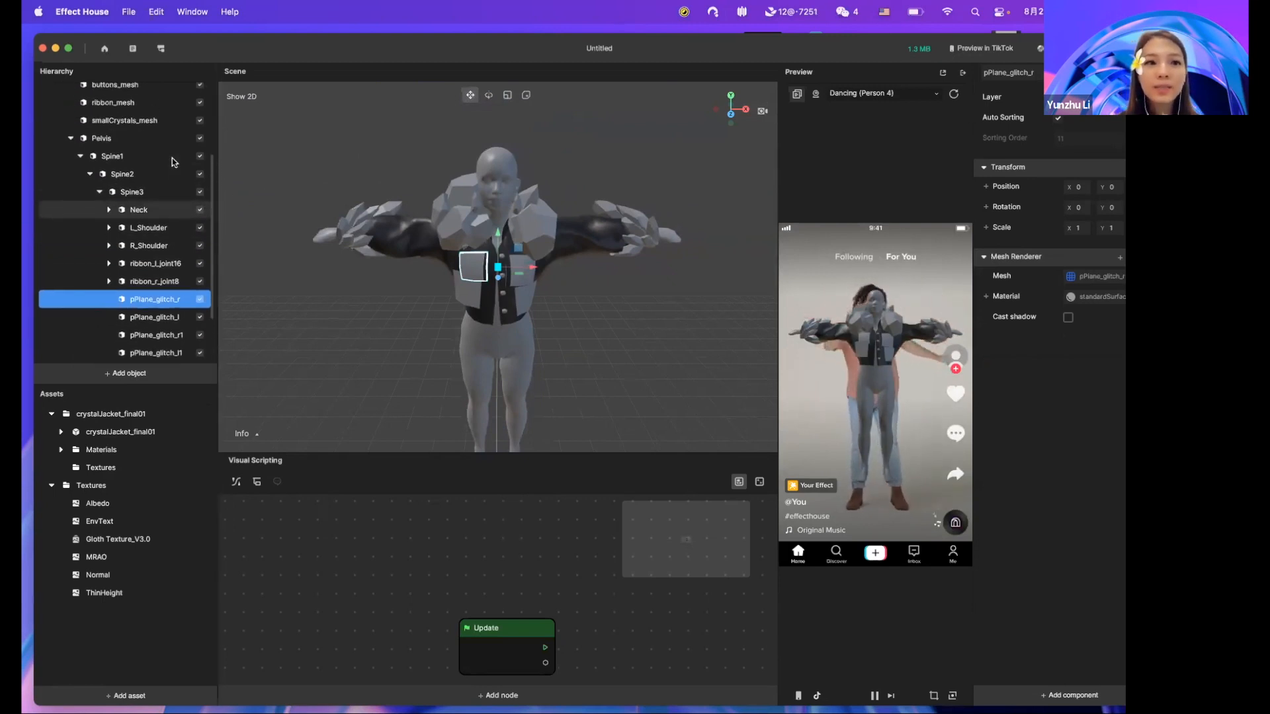
pyautogui.click(70, 142)
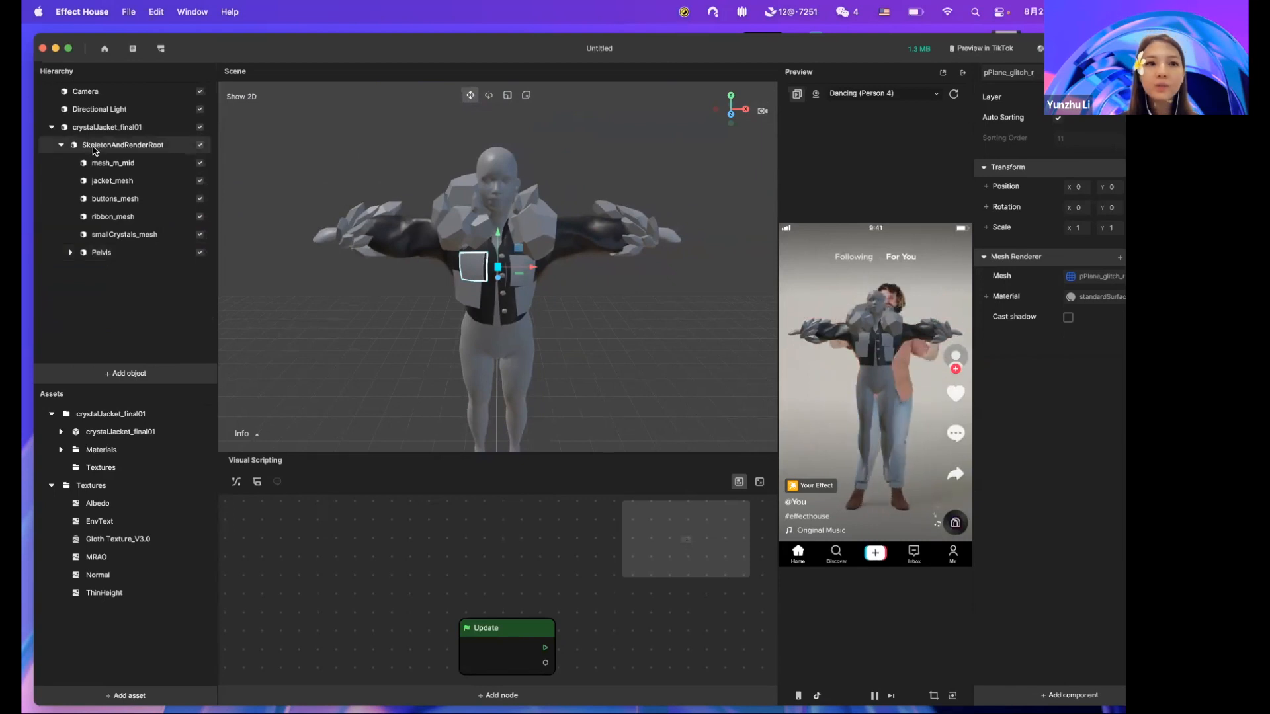
# Add a Body Avatar Drive object, nest crystalJacket_final01 under it, and enlarge the effect preview.
pyautogui.click(93, 149)
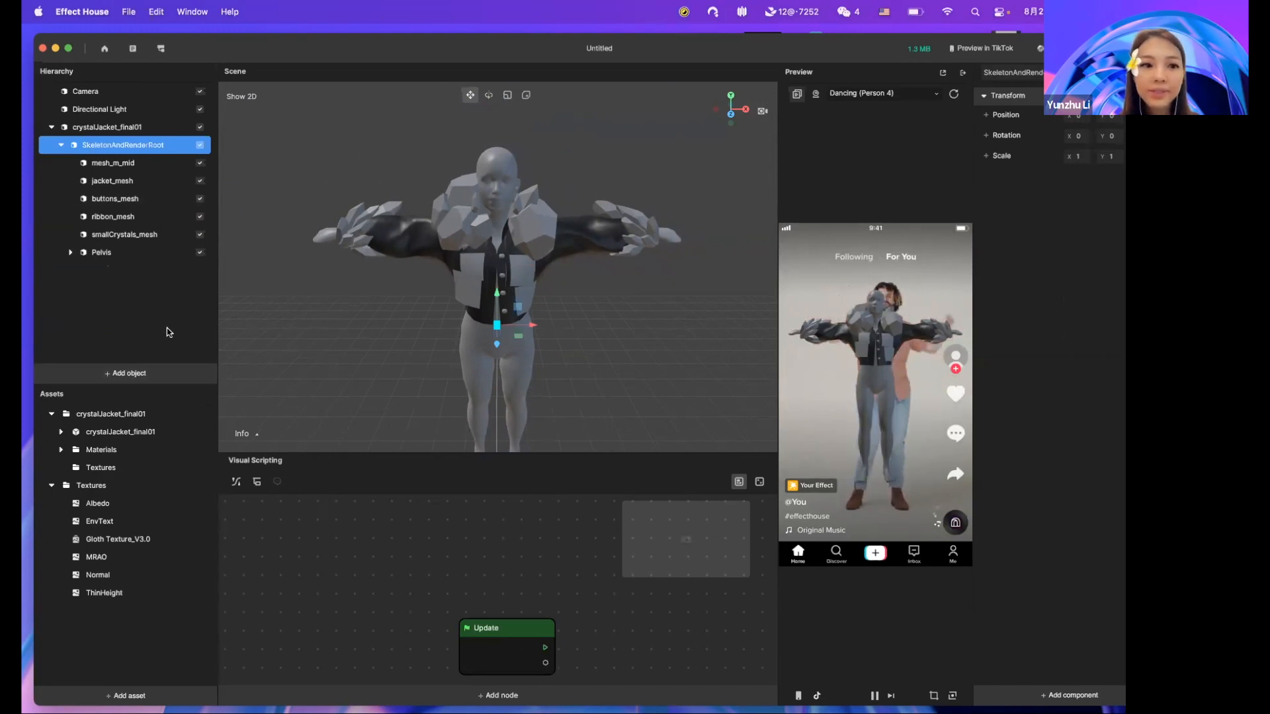
pyautogui.click(131, 371)
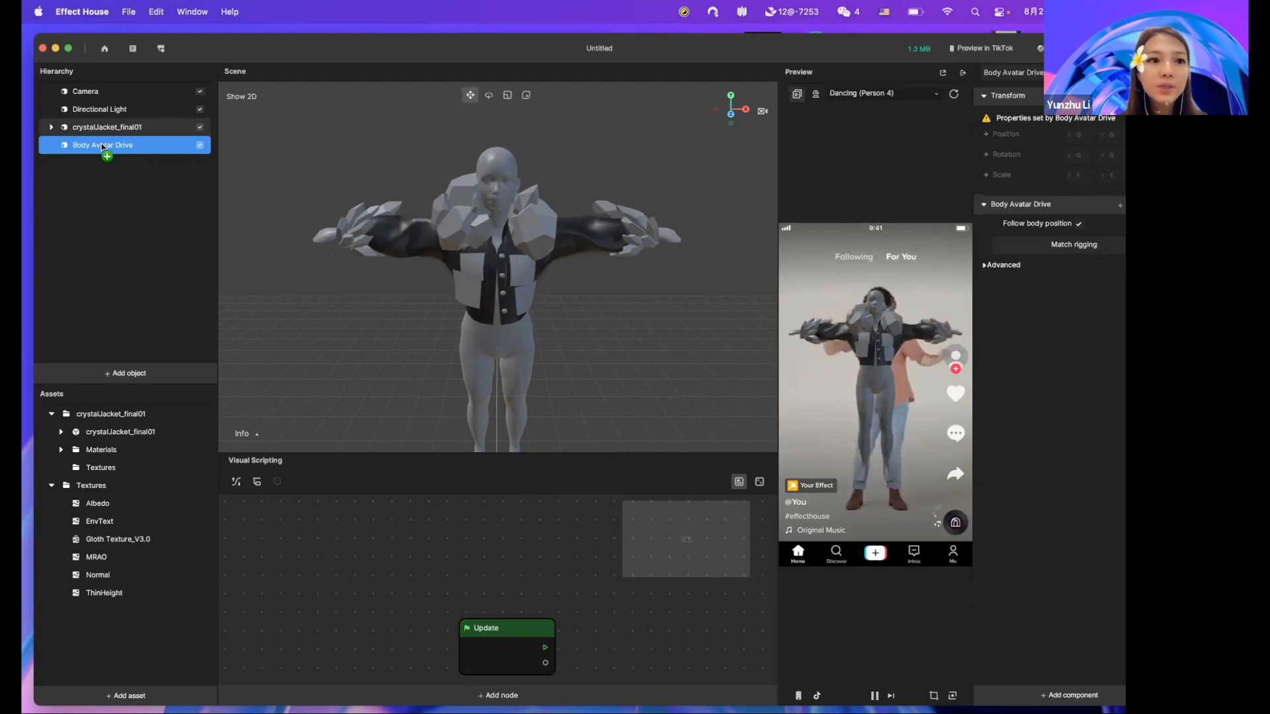
pyautogui.moveTo(102, 147); pyautogui.dragTo(102, 147)
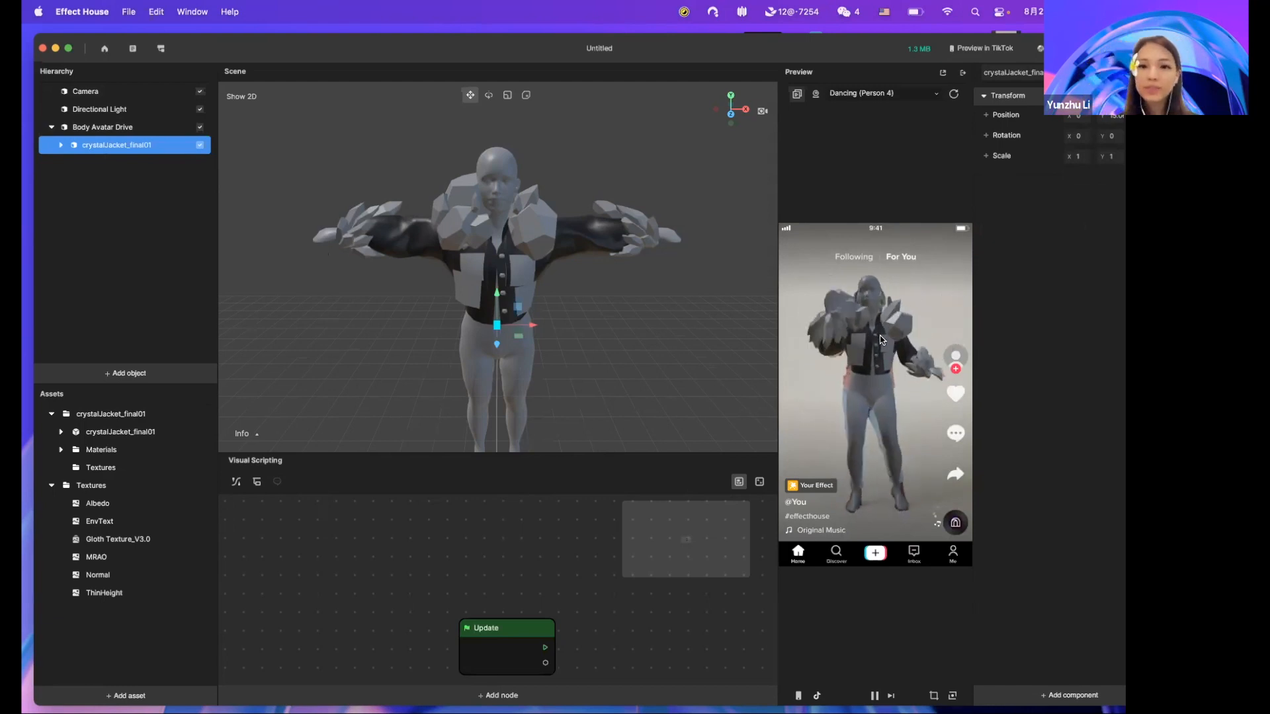
pyautogui.moveTo(778, 190); pyautogui.dragTo(741, 190)
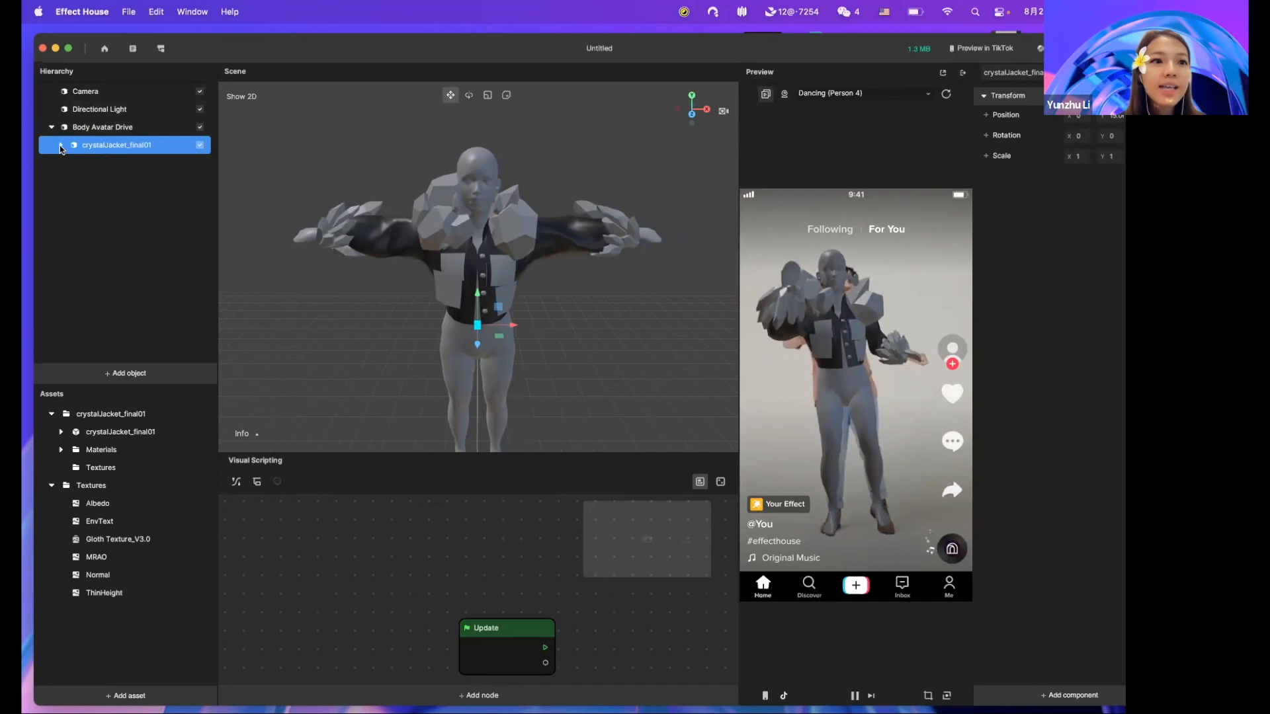
# Try the Body Avatar Drive without Follow body position by shifting its X position, and turn the option back on.
pyautogui.click(61, 145)
pyautogui.click(102, 127)
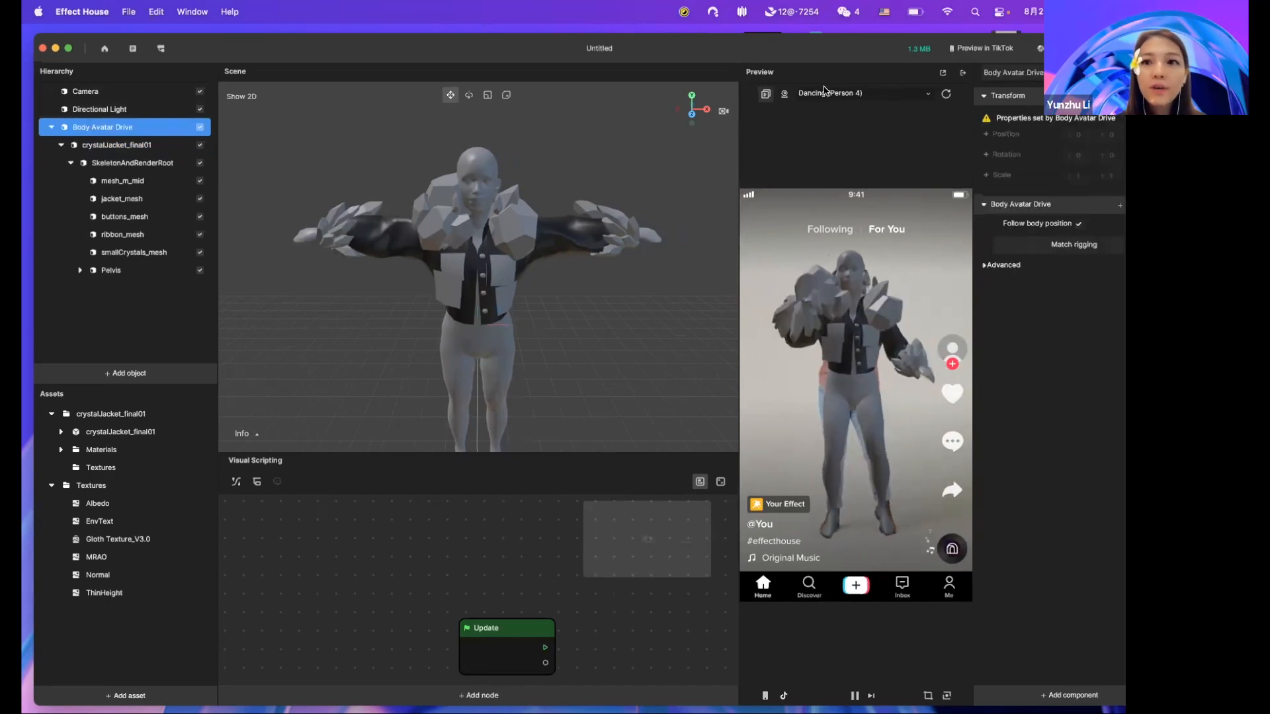
pyautogui.moveTo(879, 54); pyautogui.dragTo(843, 58)
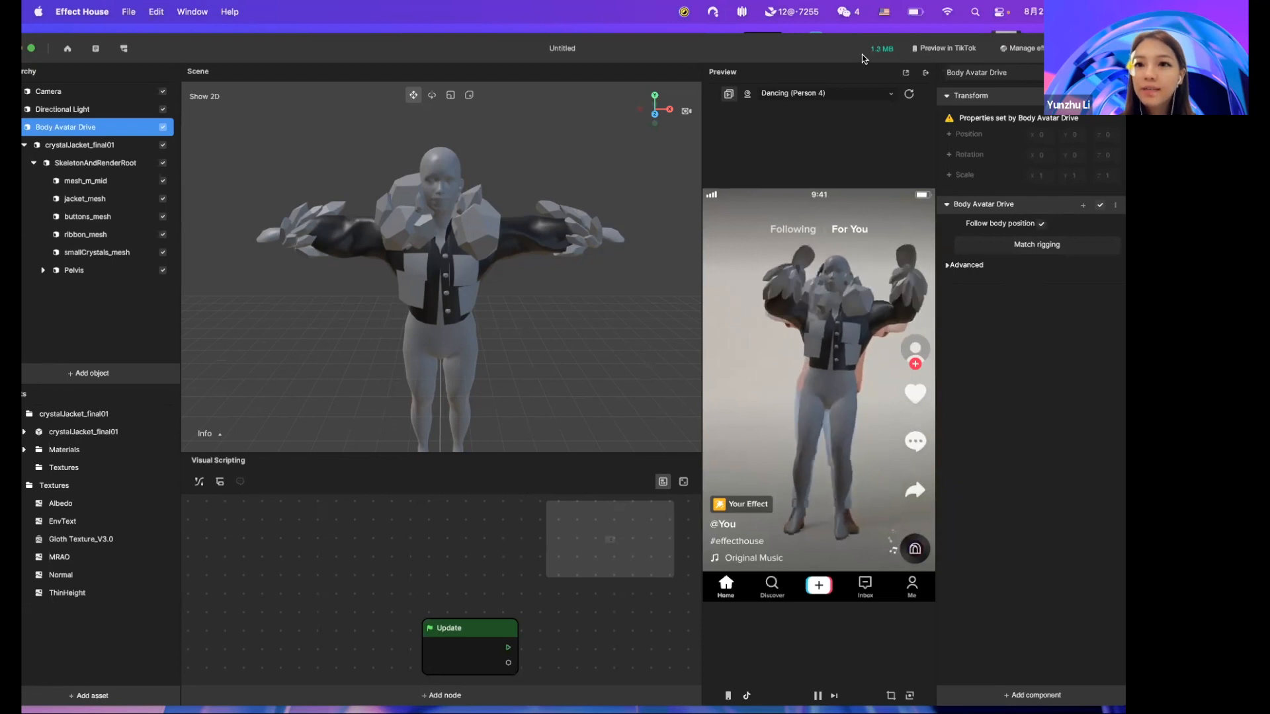
pyautogui.click(1043, 223)
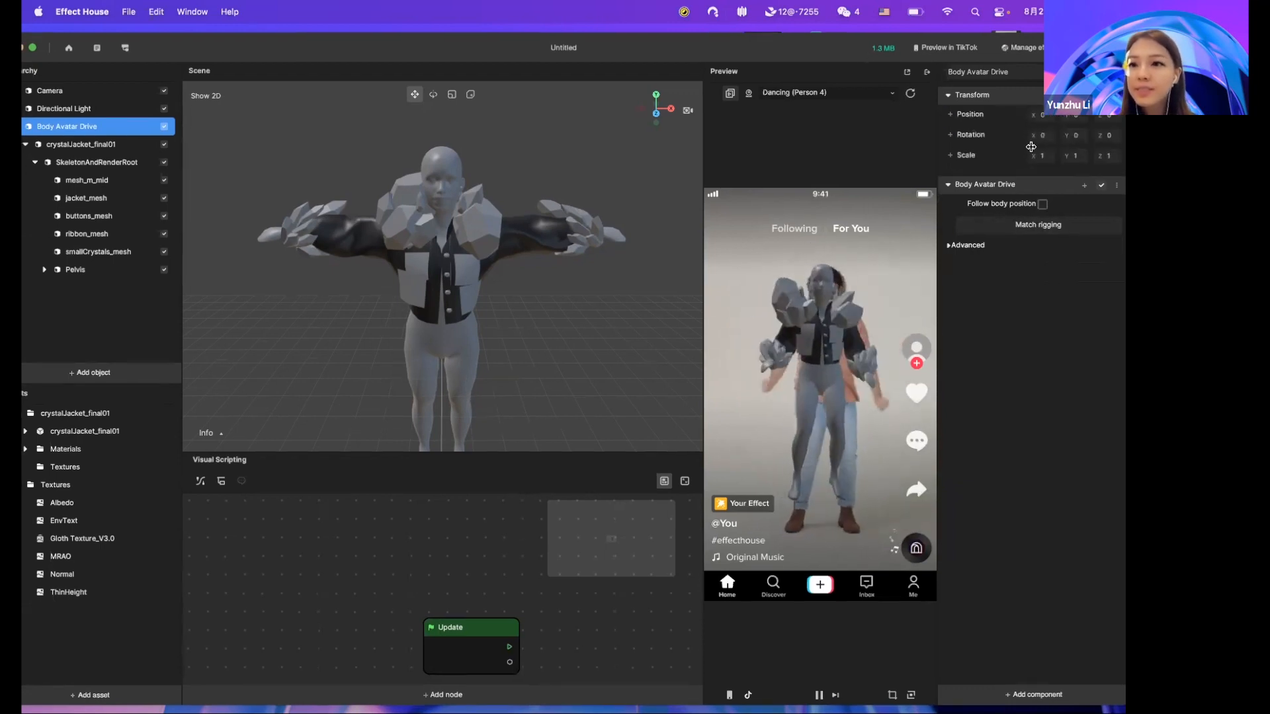
pyautogui.moveTo(1029, 117)
pyautogui.mouseDown()
pyautogui.moveTo(1012, 125)
pyautogui.moveTo(1083, 126)
pyautogui.moveTo(998, 131)
pyautogui.moveTo(1031, 135)
pyautogui.mouseUp()
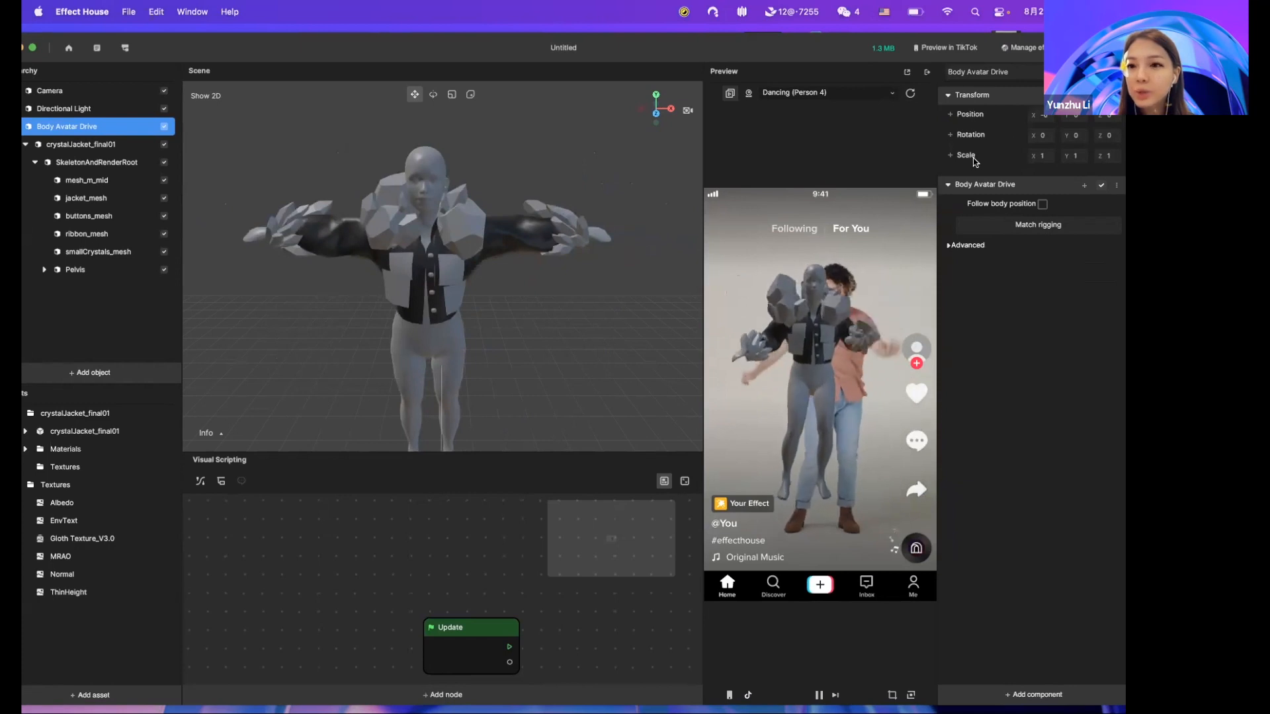
pyautogui.click(1043, 204)
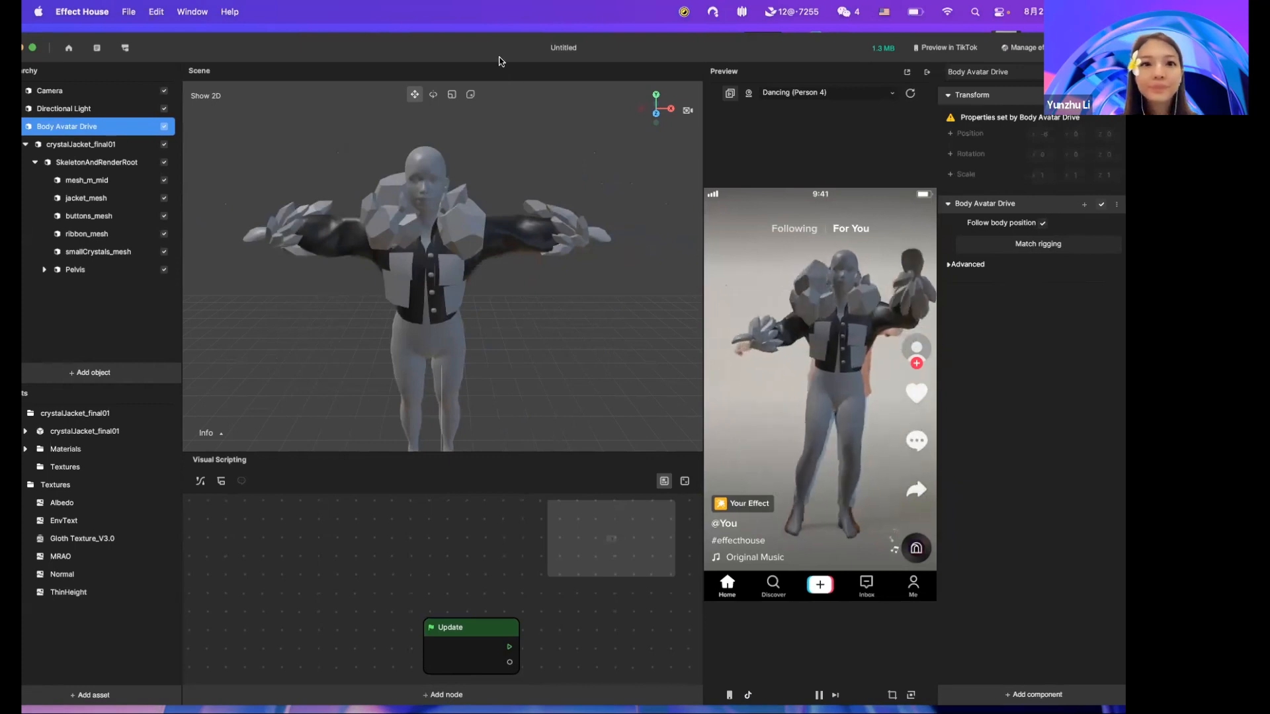
# Create an Occluder material and assign it to the mesh_m_mid body mesh in place of lambert2.
pyautogui.moveTo(230, 45); pyautogui.dragTo(236, 41)
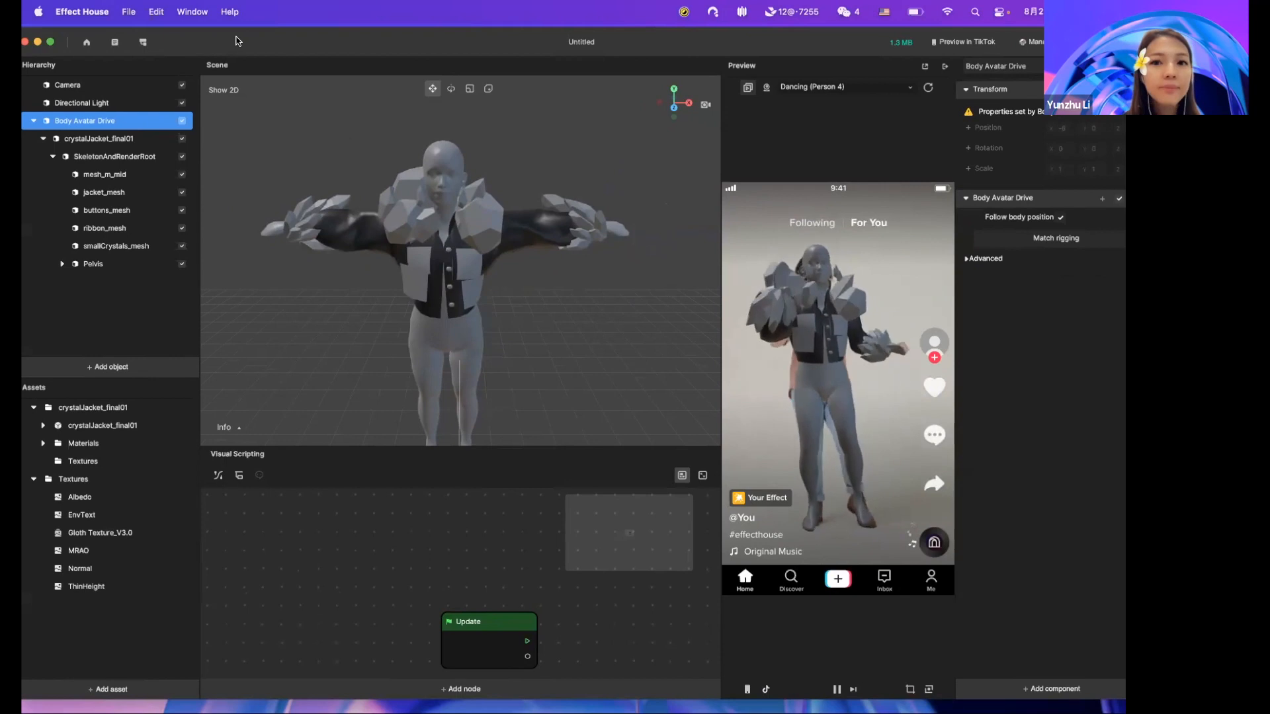
pyautogui.click(148, 322)
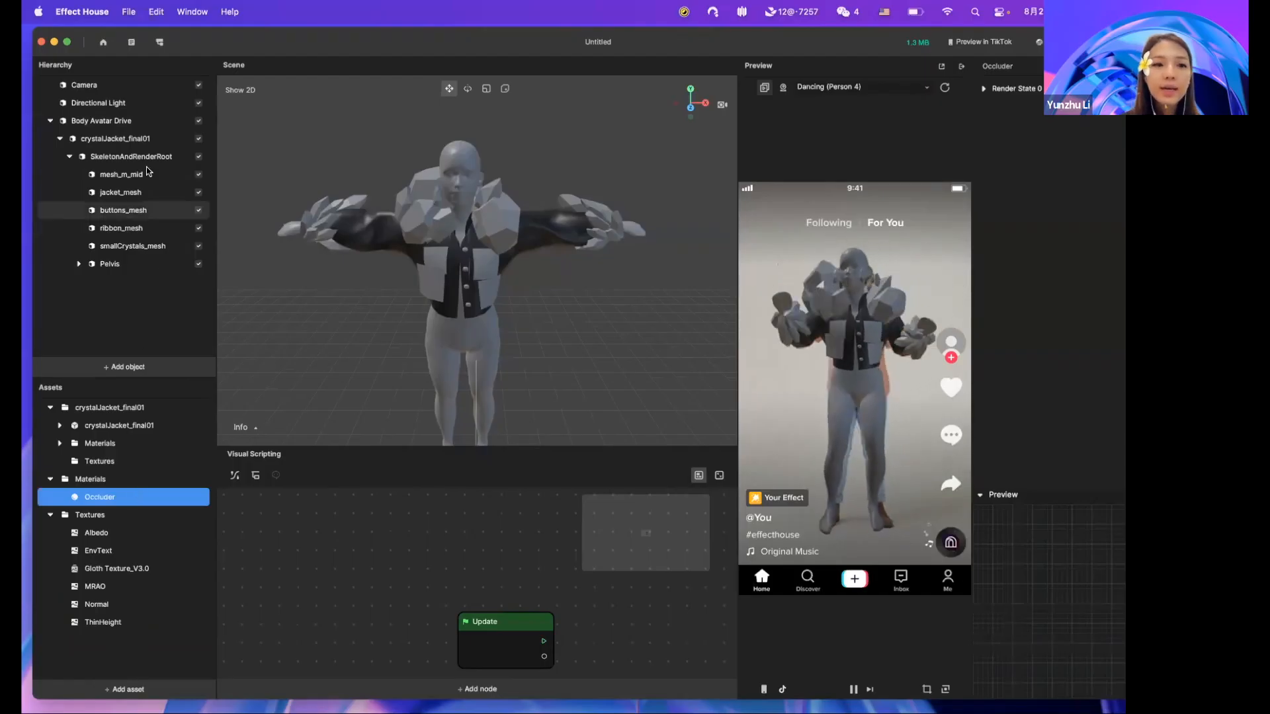
pyautogui.click(145, 173)
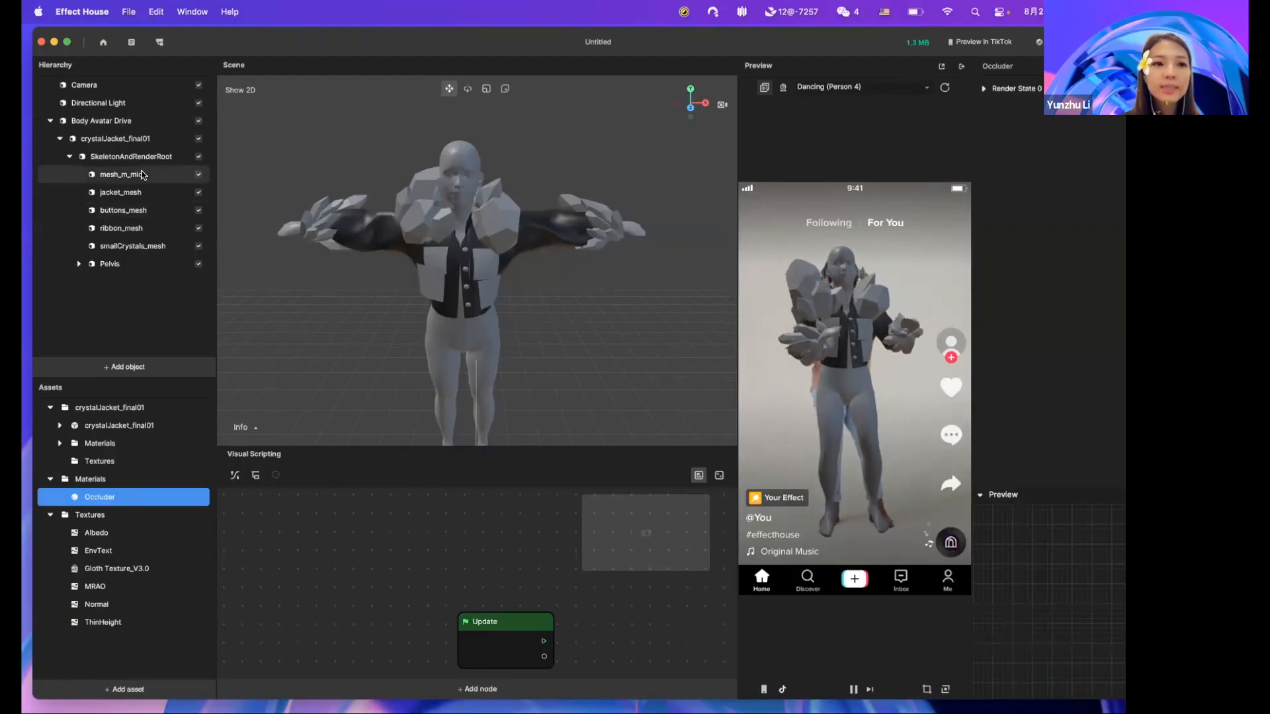
pyautogui.moveTo(854, 44); pyautogui.dragTo(843, 43)
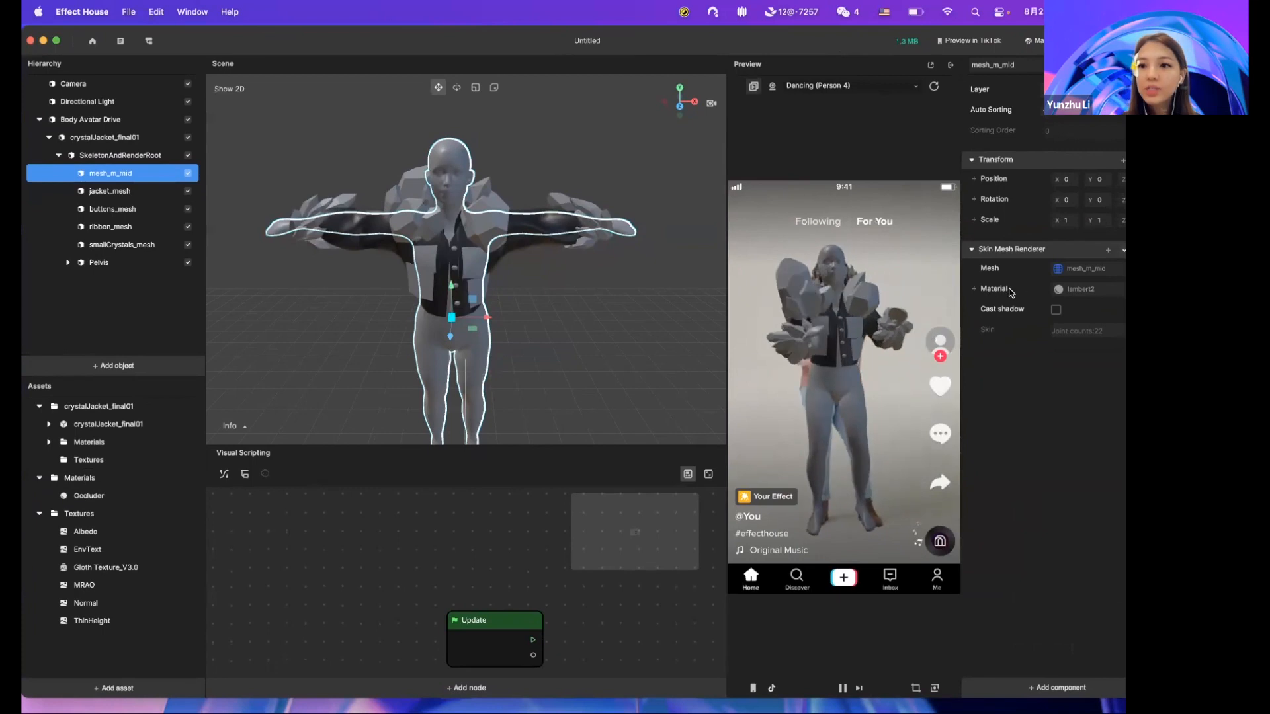
pyautogui.click(1059, 290)
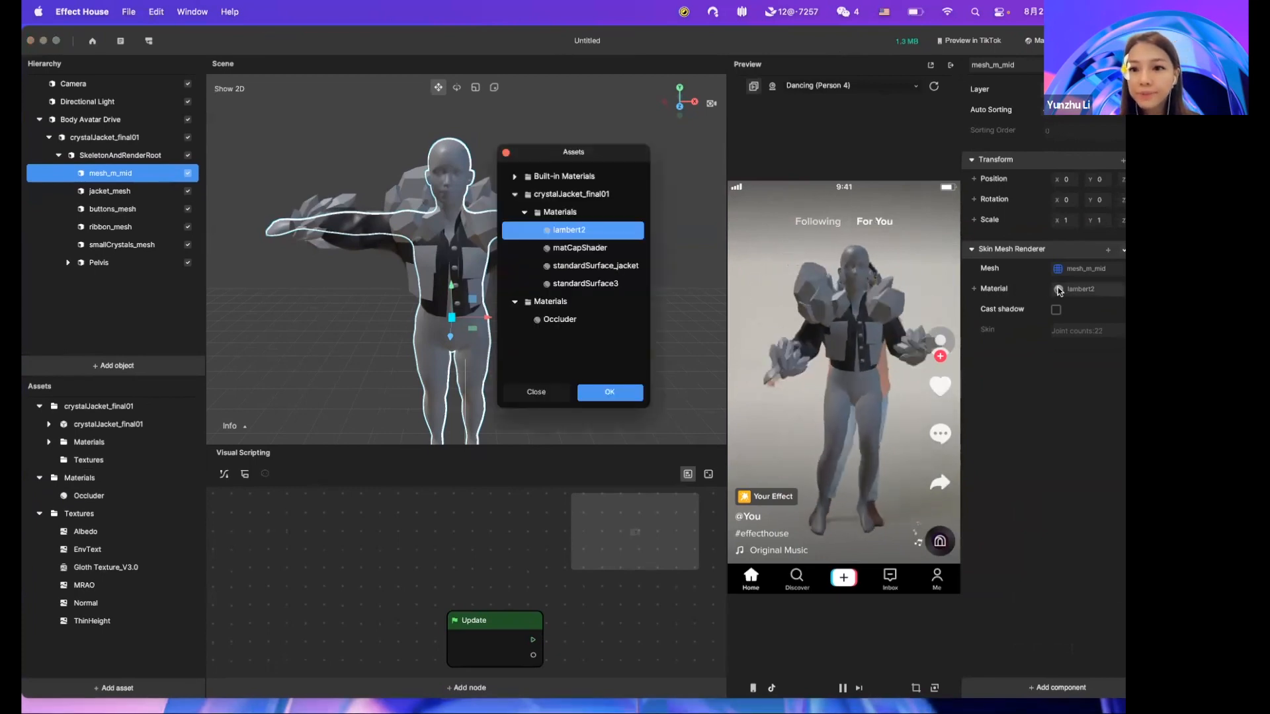
pyautogui.click(607, 324)
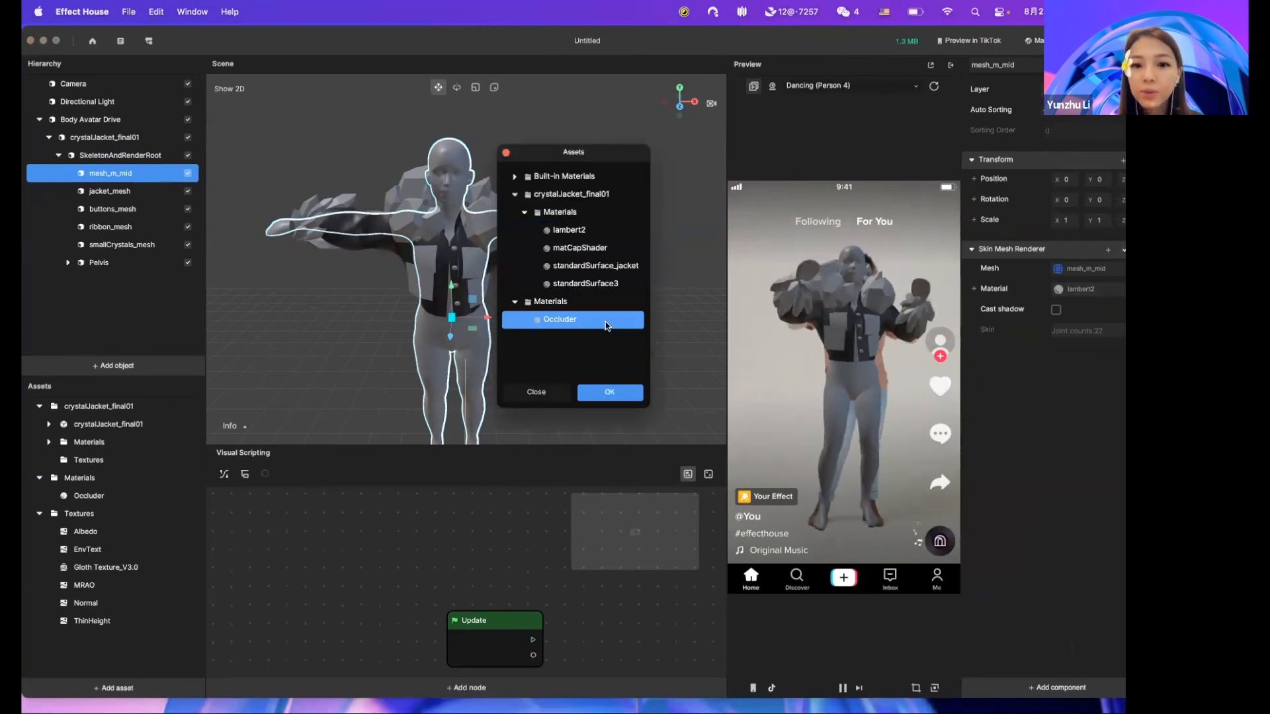
pyautogui.click(590, 394)
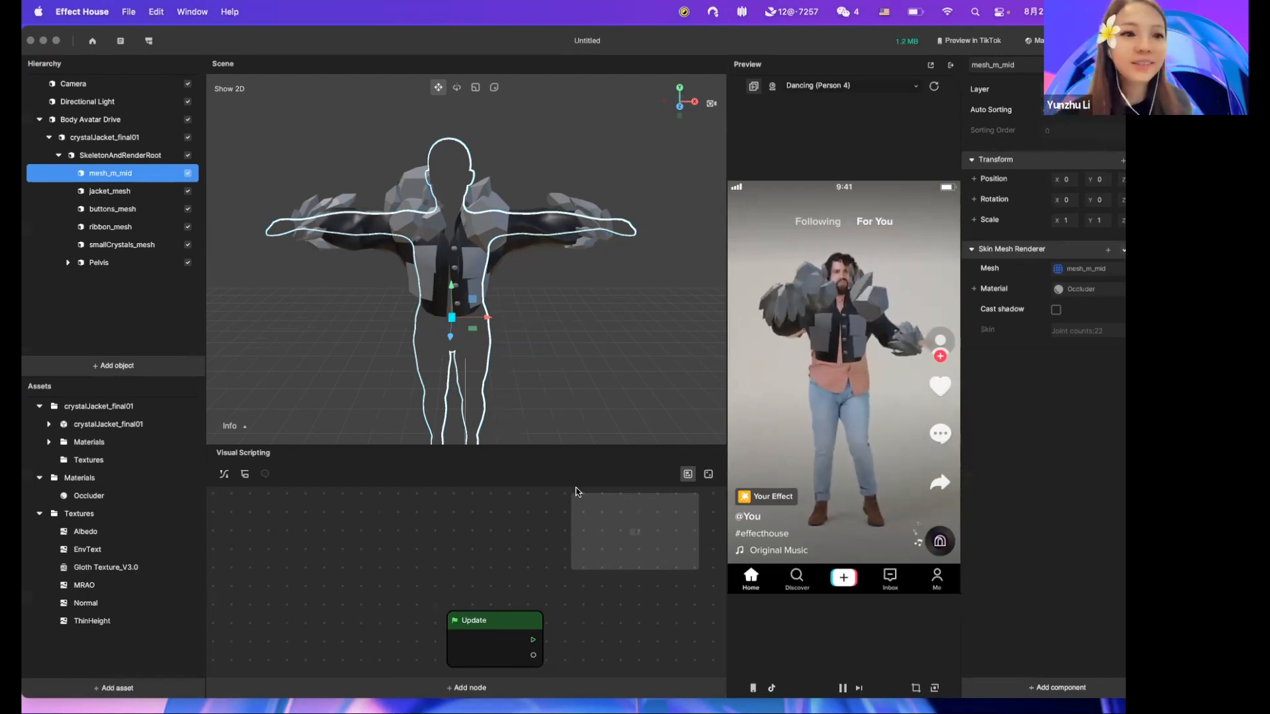
# Enable the albedo texture, normal map, MRAO texture and emissive options on the standardSurface_jacket material.
pyautogui.click(142, 193)
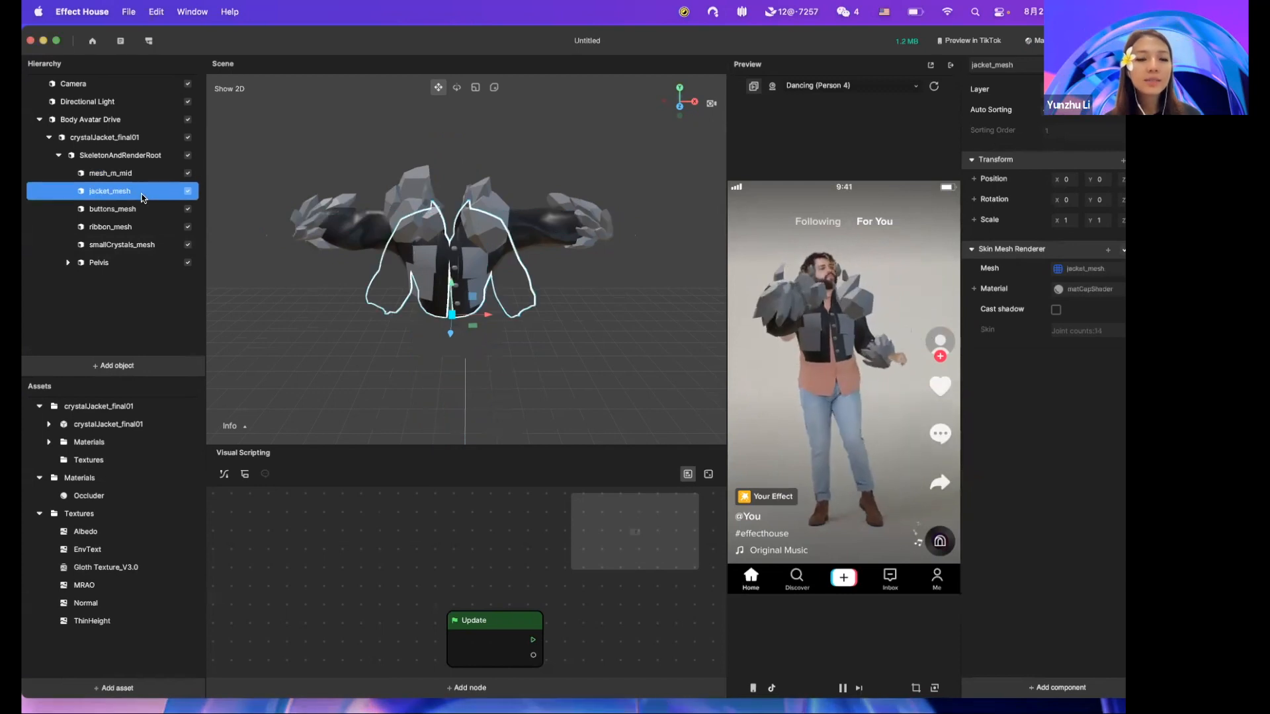
pyautogui.click(66, 264)
pyautogui.scroll(-5, 66, 263)
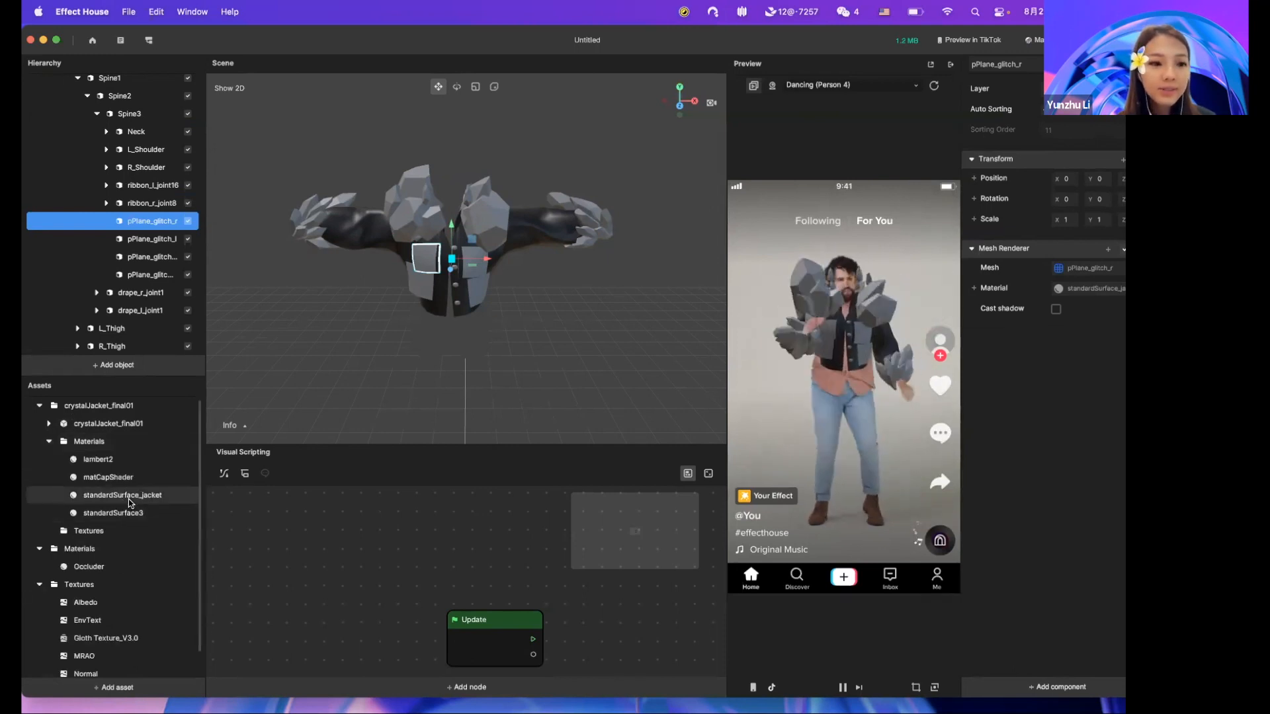
pyautogui.click(130, 501)
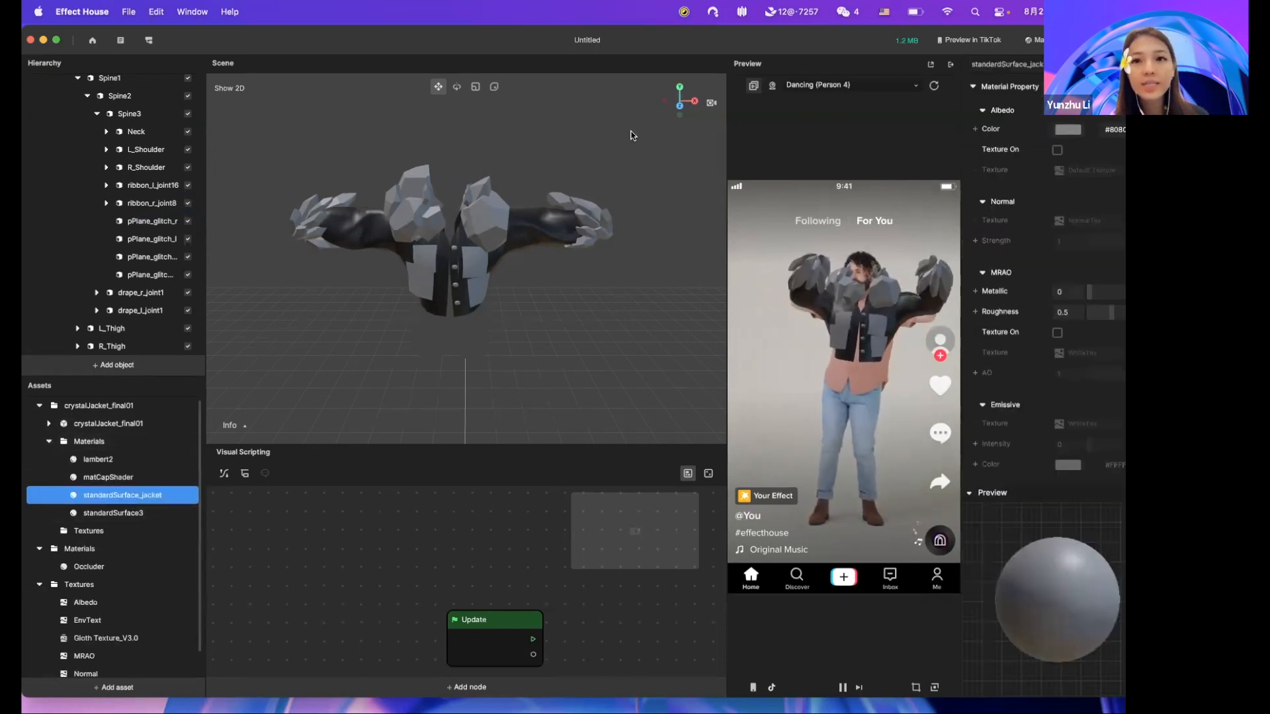
pyautogui.moveTo(833, 43); pyautogui.dragTo(814, 52)
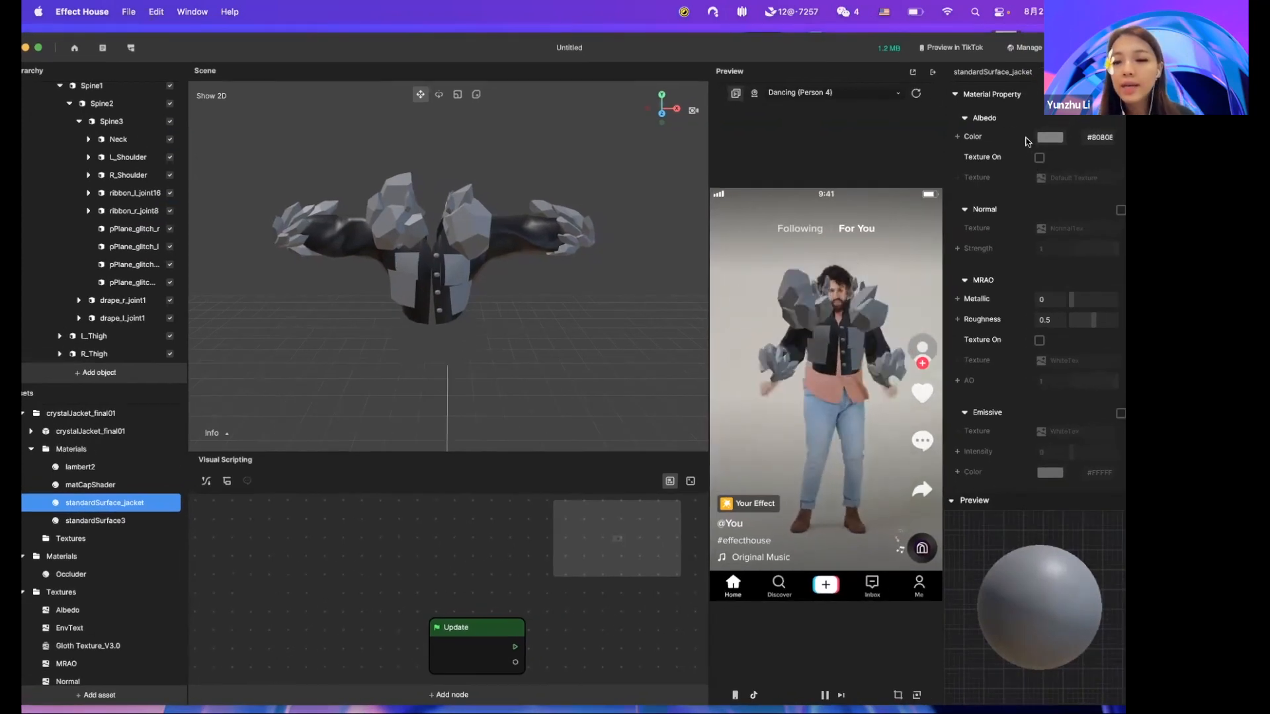
pyautogui.moveTo(834, 49); pyautogui.dragTo(814, 41)
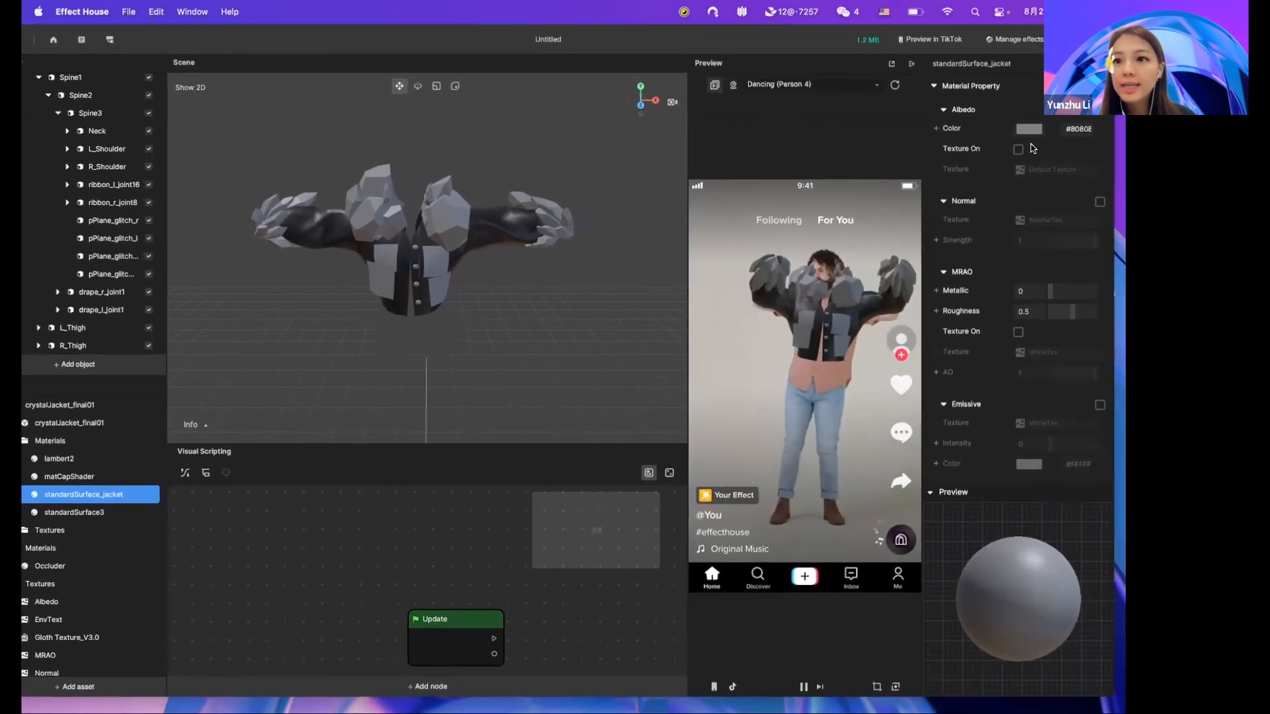
pyautogui.click(1018, 148)
pyautogui.click(1099, 202)
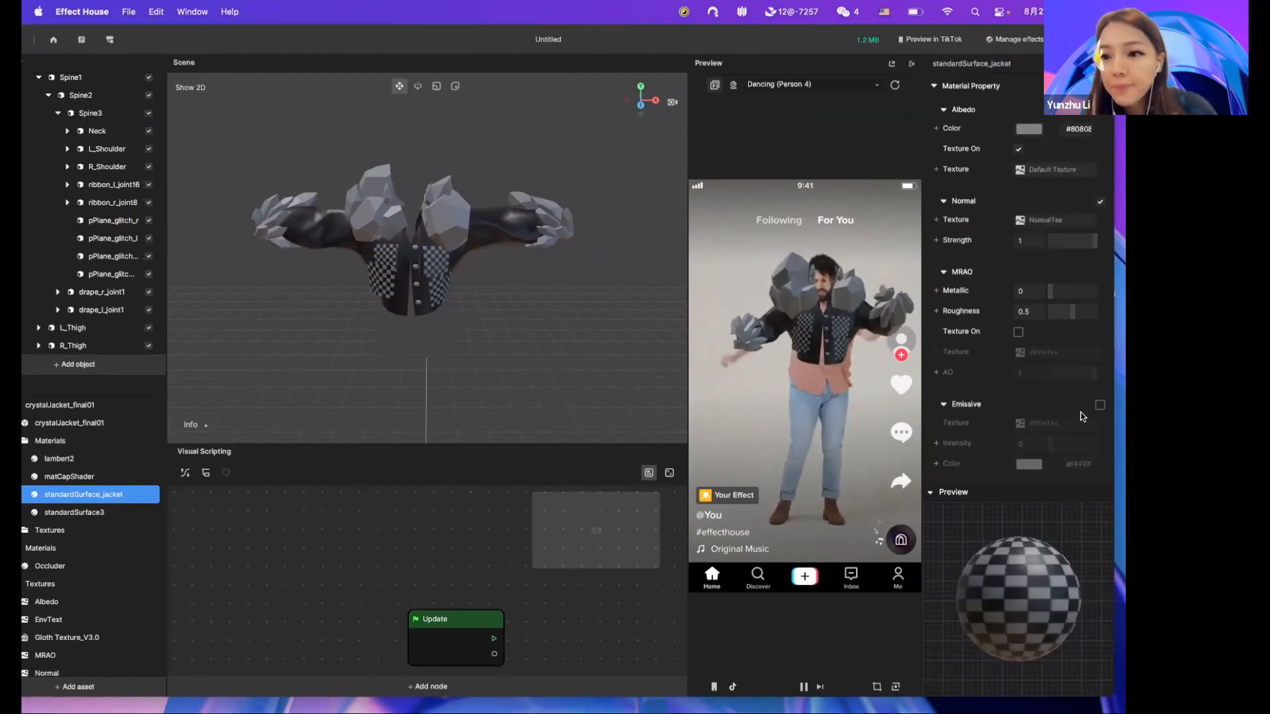
pyautogui.click(1018, 332)
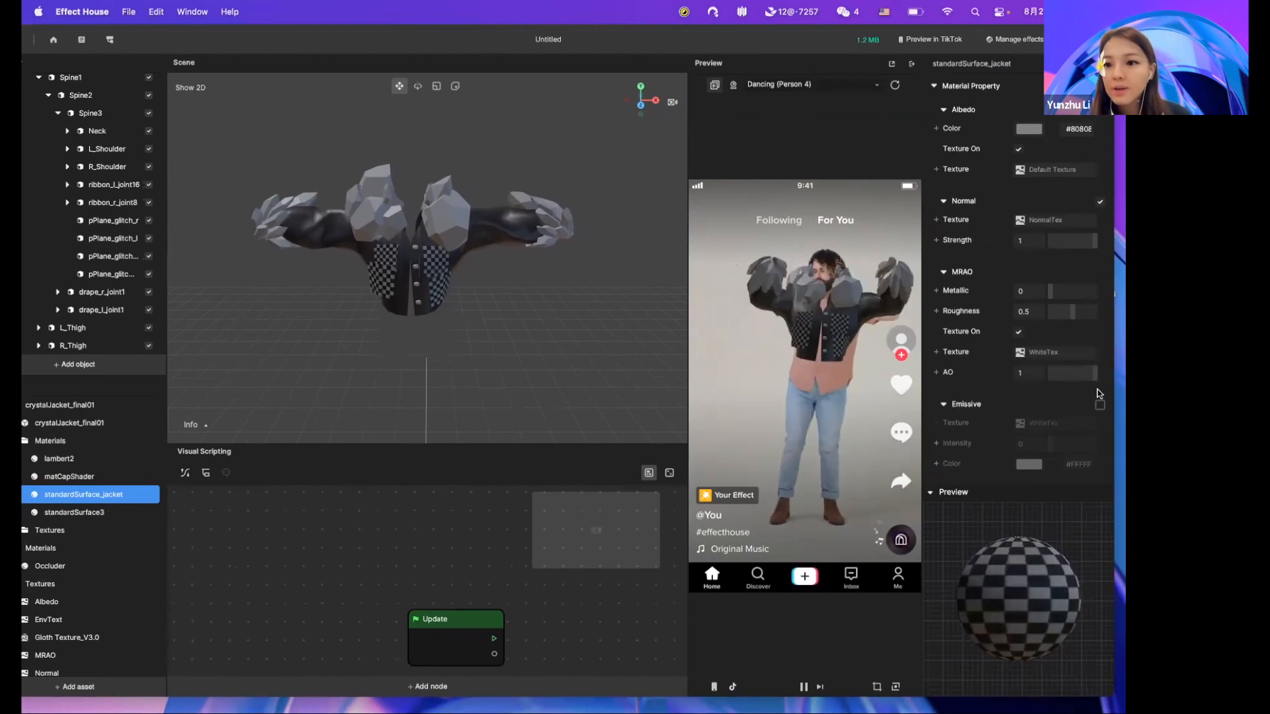
pyautogui.click(1099, 405)
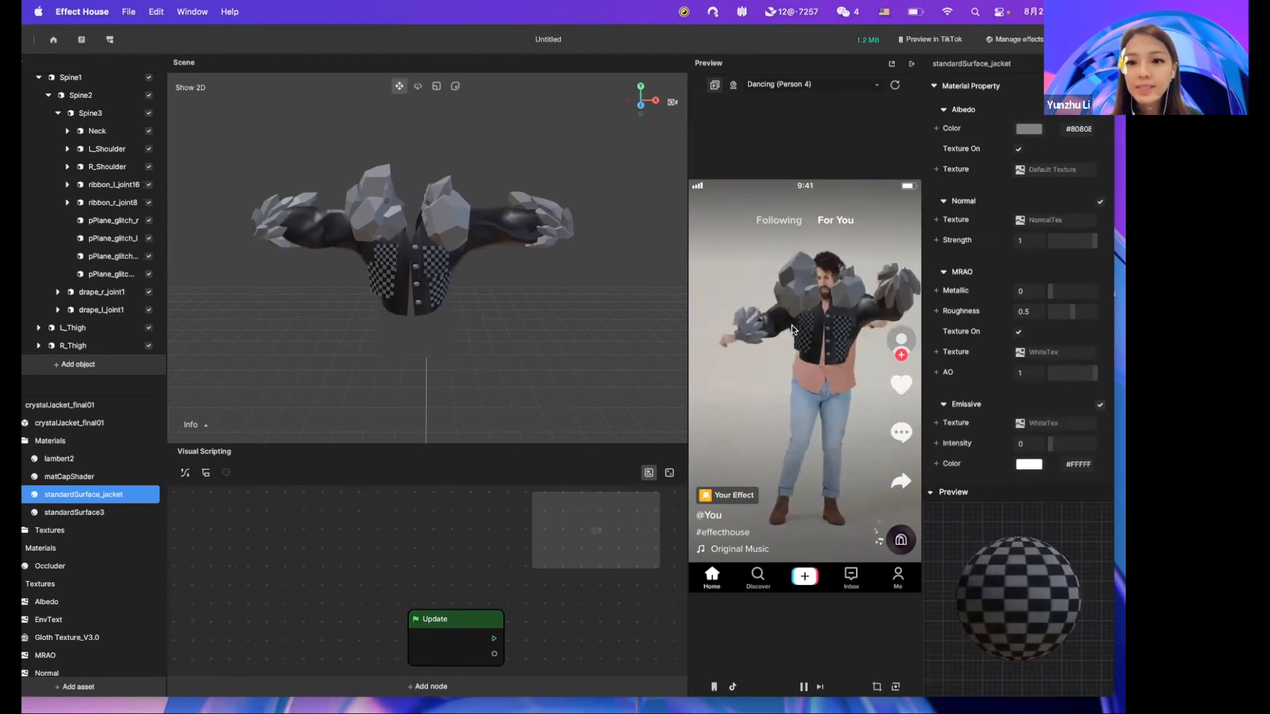
# Add an Animation Sequence component to pPlane_glitch_r and assign Gloth Texture_V3.0 as its texture sequence.
pyautogui.click(118, 221)
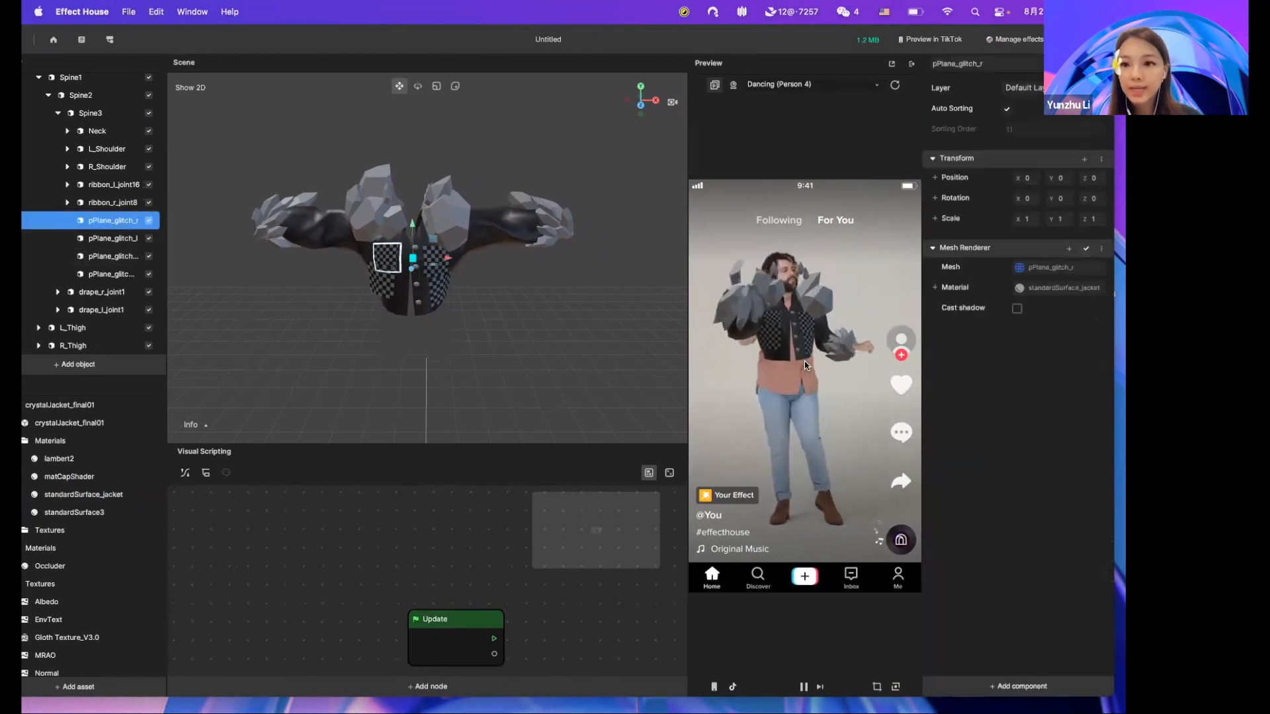
pyautogui.click(992, 685)
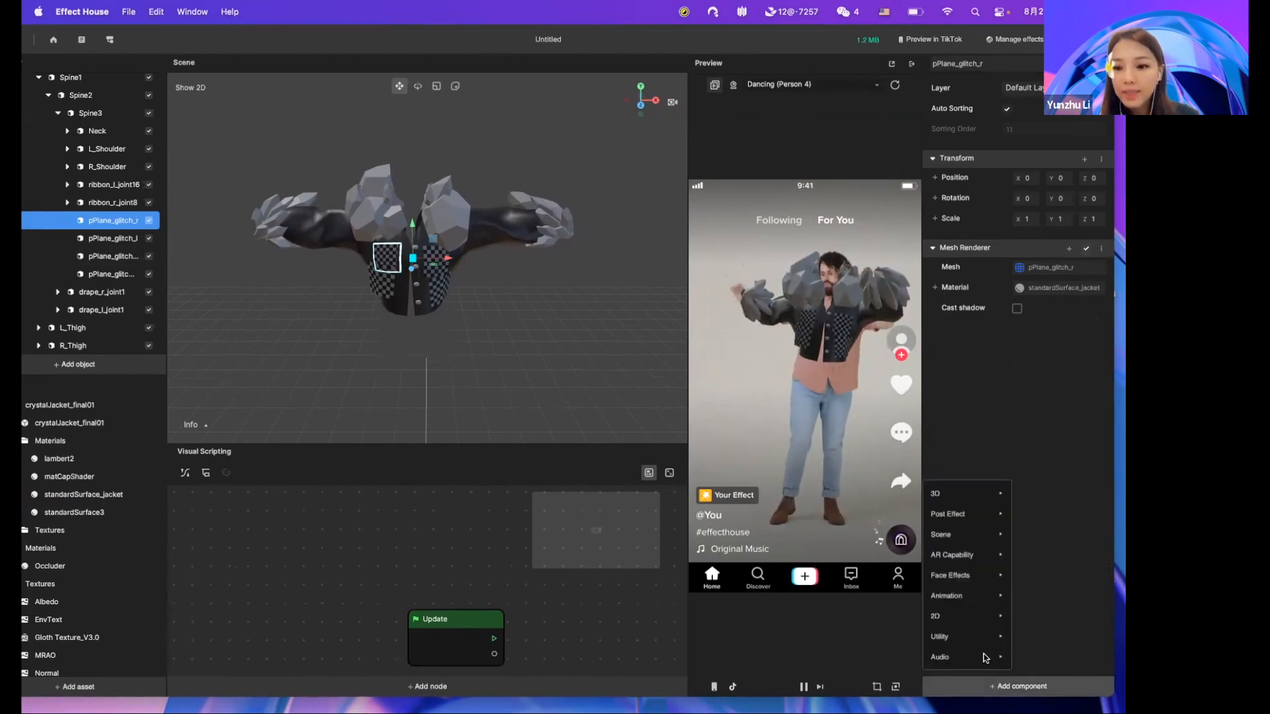
pyautogui.moveTo(960, 520)
pyautogui.moveTo(955, 595)
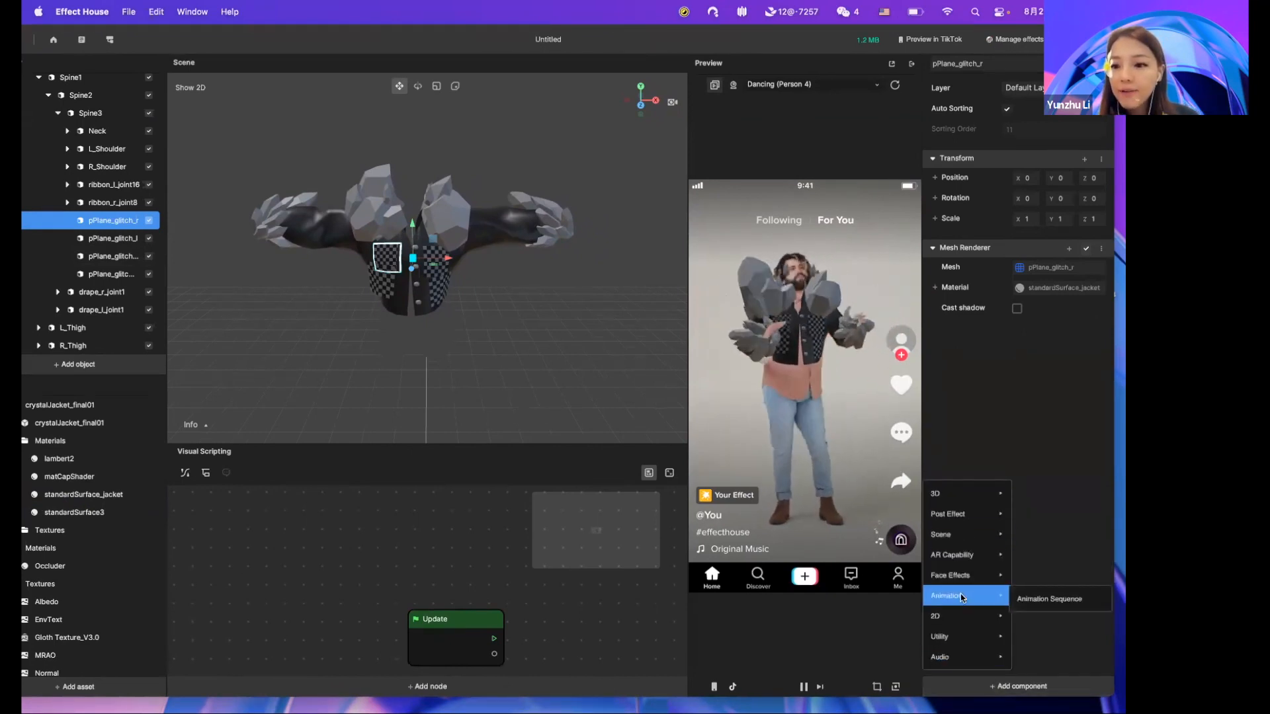
pyautogui.click(1030, 601)
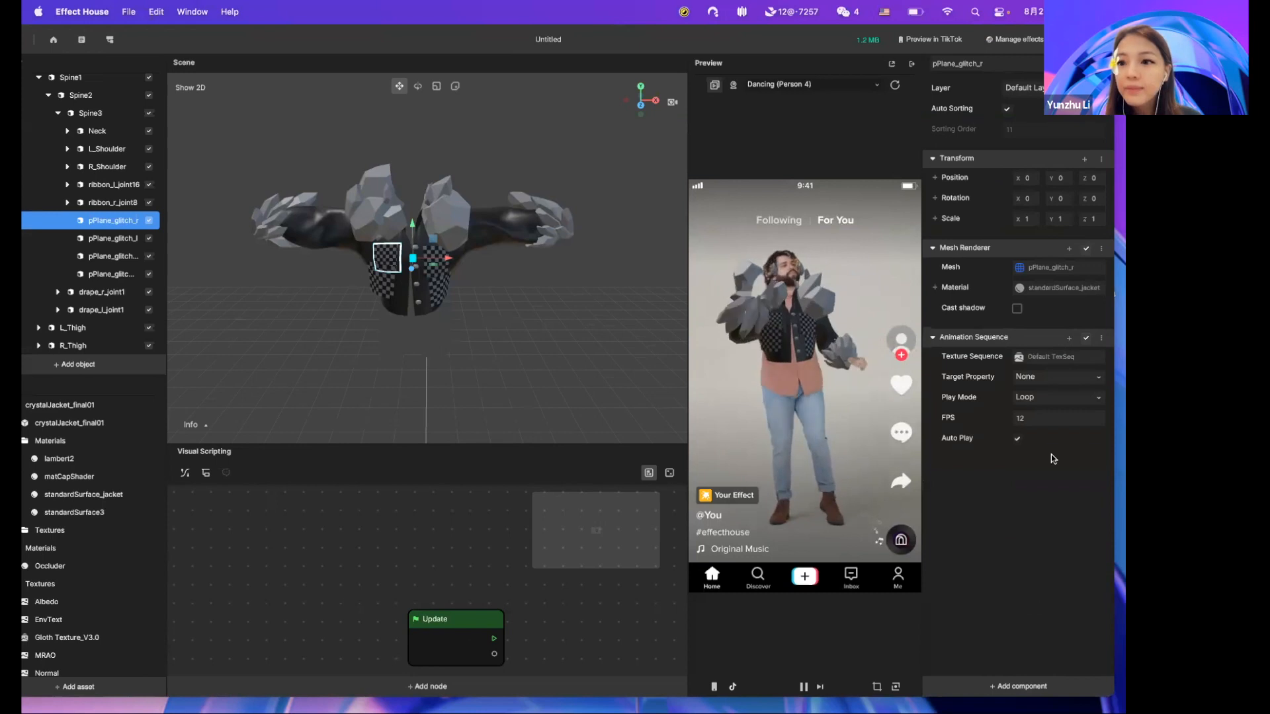
pyautogui.click(1025, 357)
pyautogui.click(580, 197)
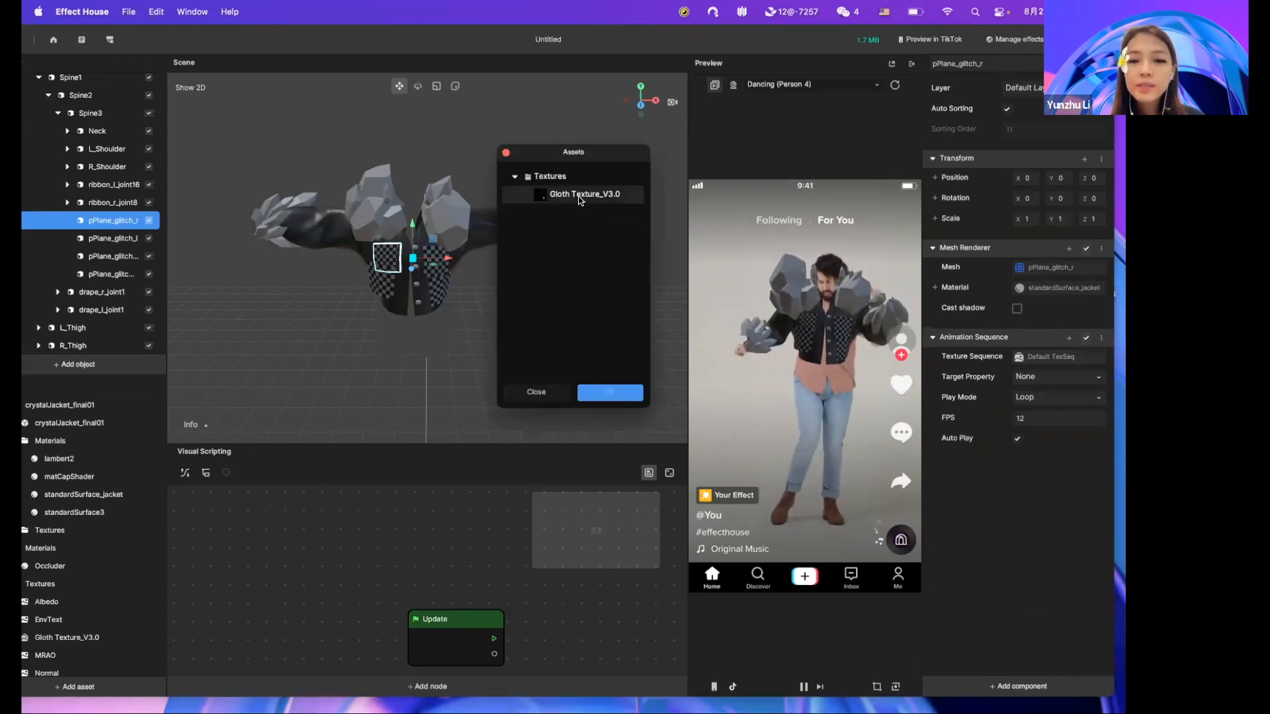
pyautogui.click(580, 197)
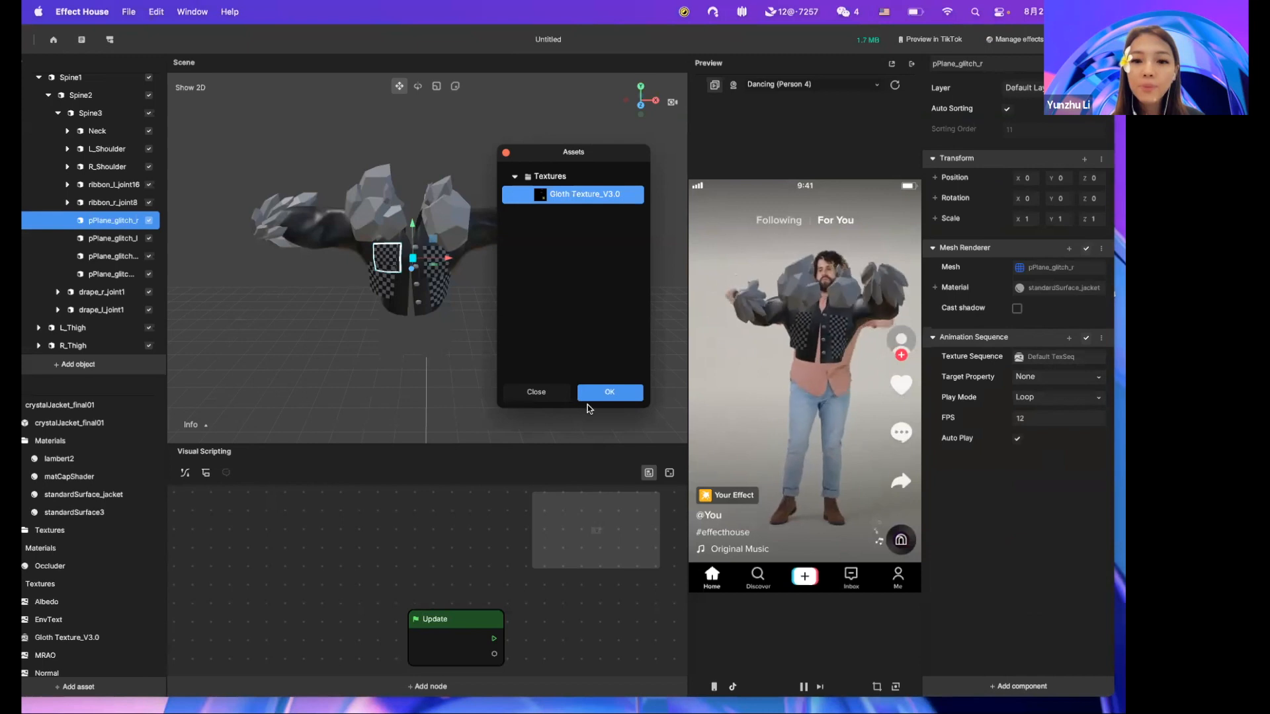
pyautogui.click(609, 392)
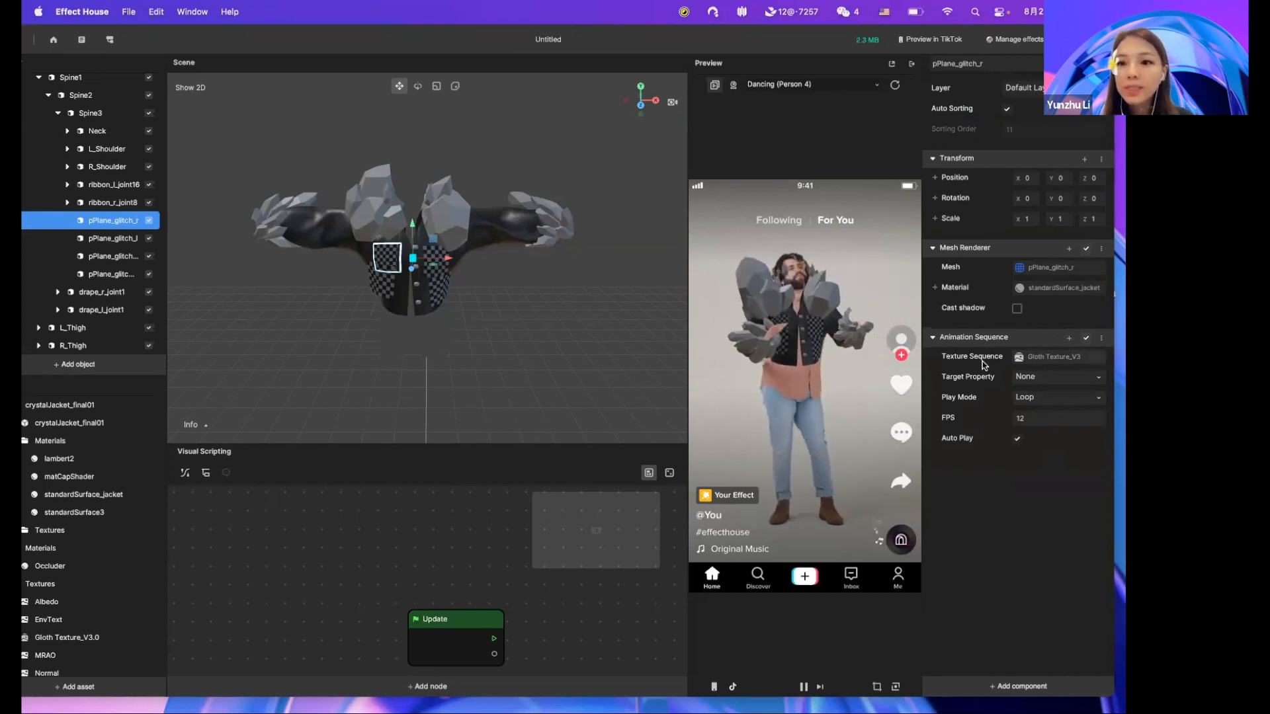
# Set the pPlane_glitch_r animation sequence's target property to AlbedoTexture and its FPS to 6.
pyautogui.click(1035, 376)
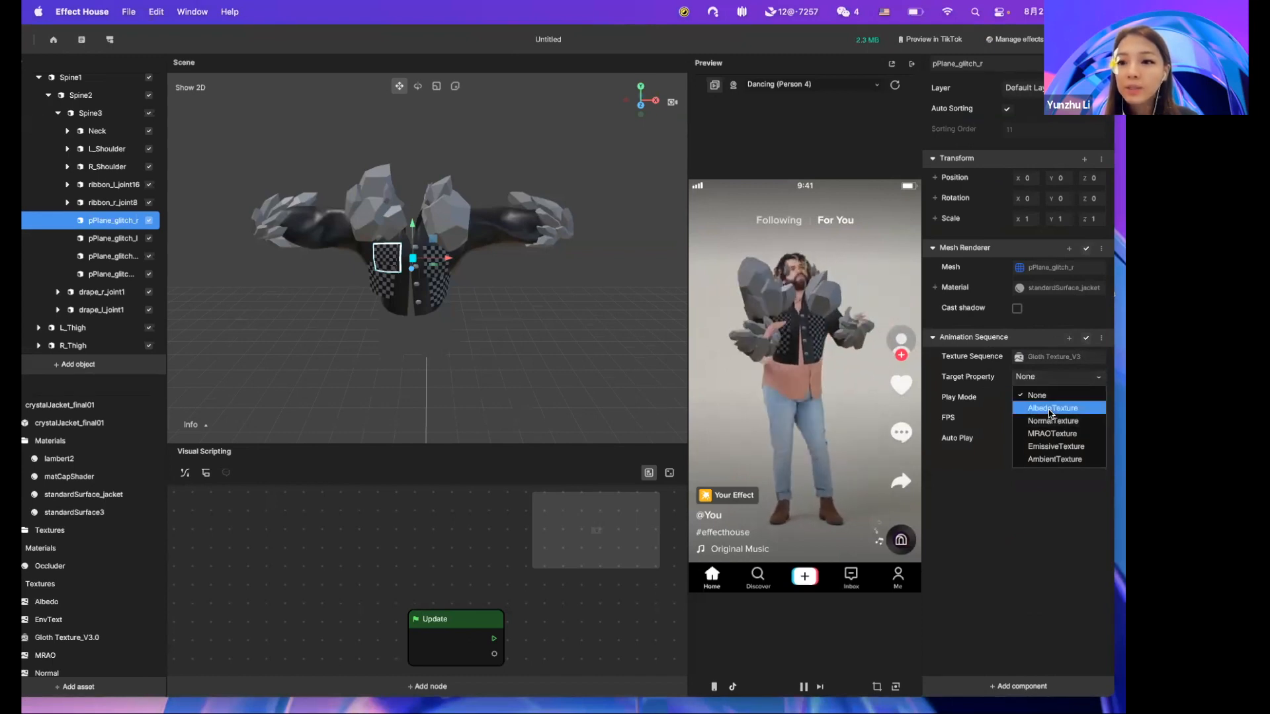
pyautogui.click(1051, 408)
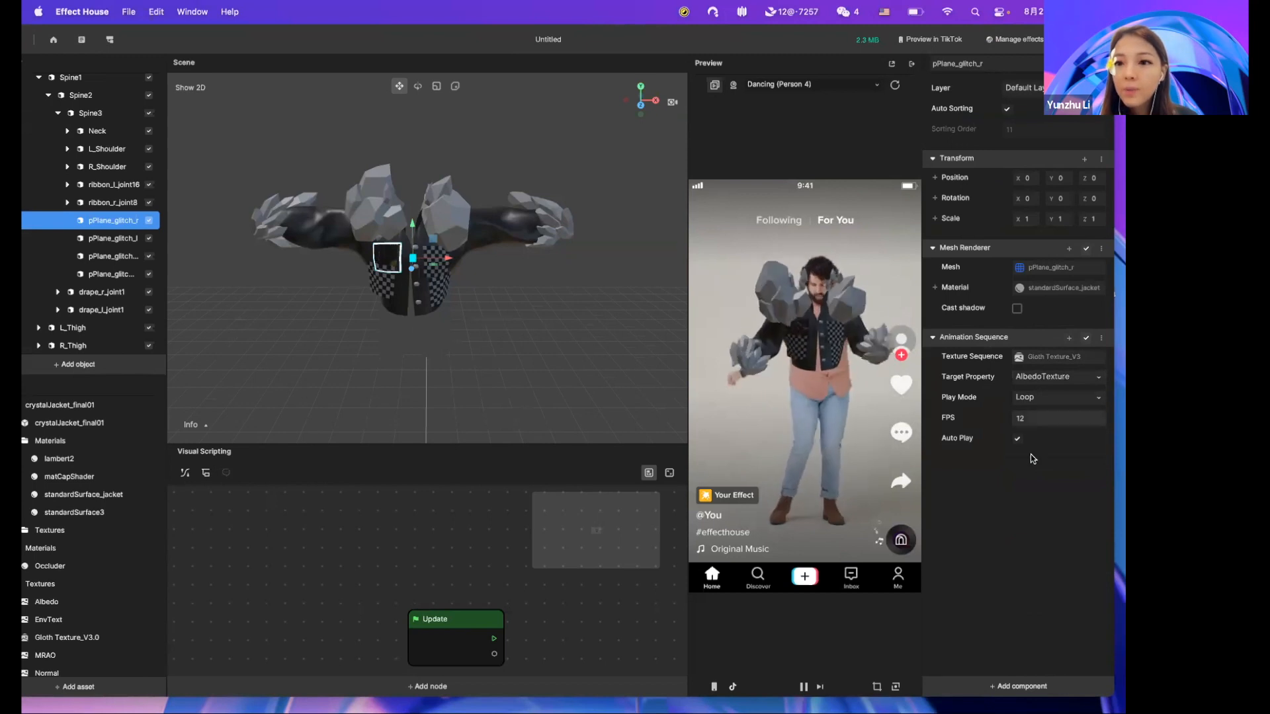
pyautogui.click(1044, 419)
pyautogui.moveTo(1025, 420); pyautogui.dragTo(1007, 423)
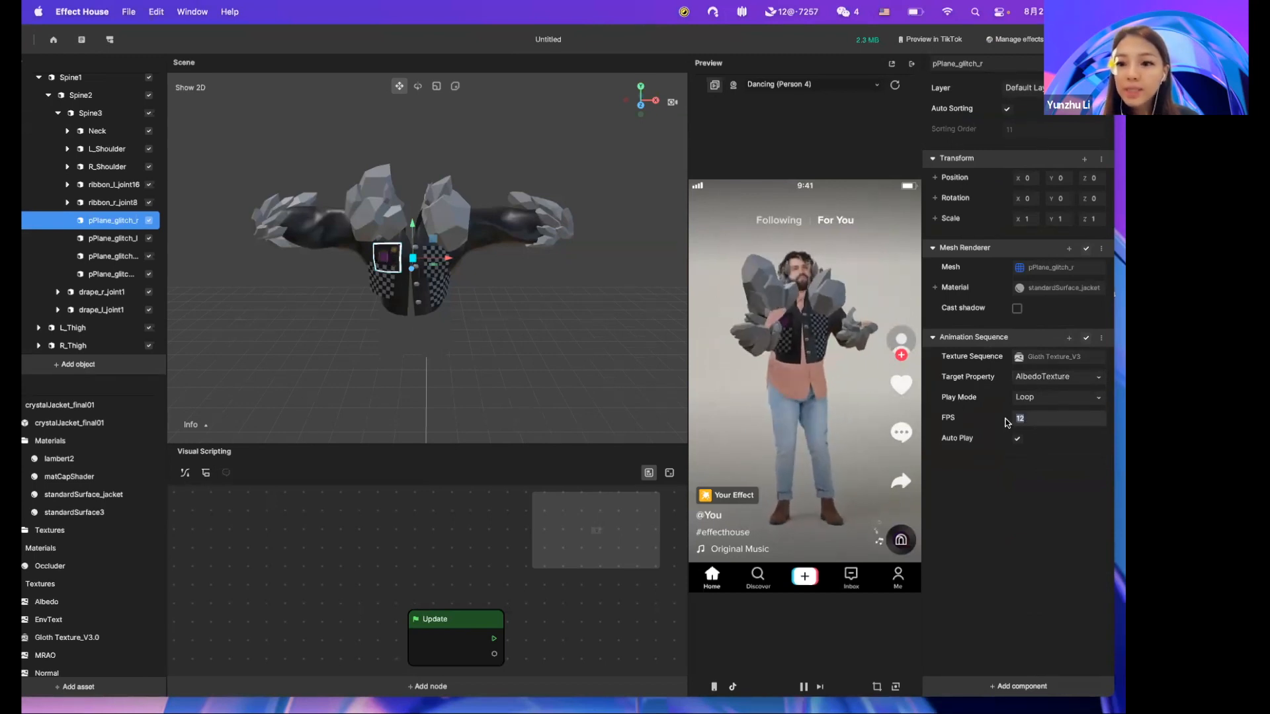
pyautogui.write('6')
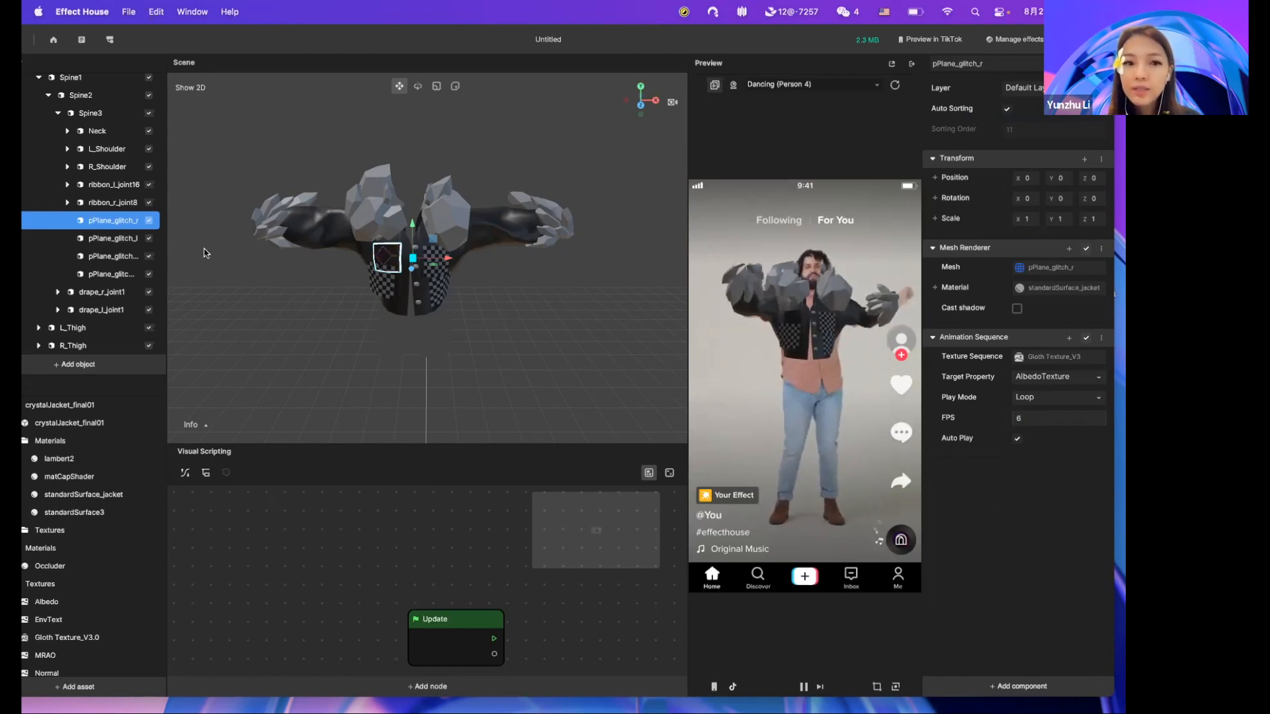
# Add an Animation Sequence to pPlane_glitch_l, targeting AlbedoTexture with Gloth Texture_V3.0 as its texture sequence.
pyautogui.click(114, 238)
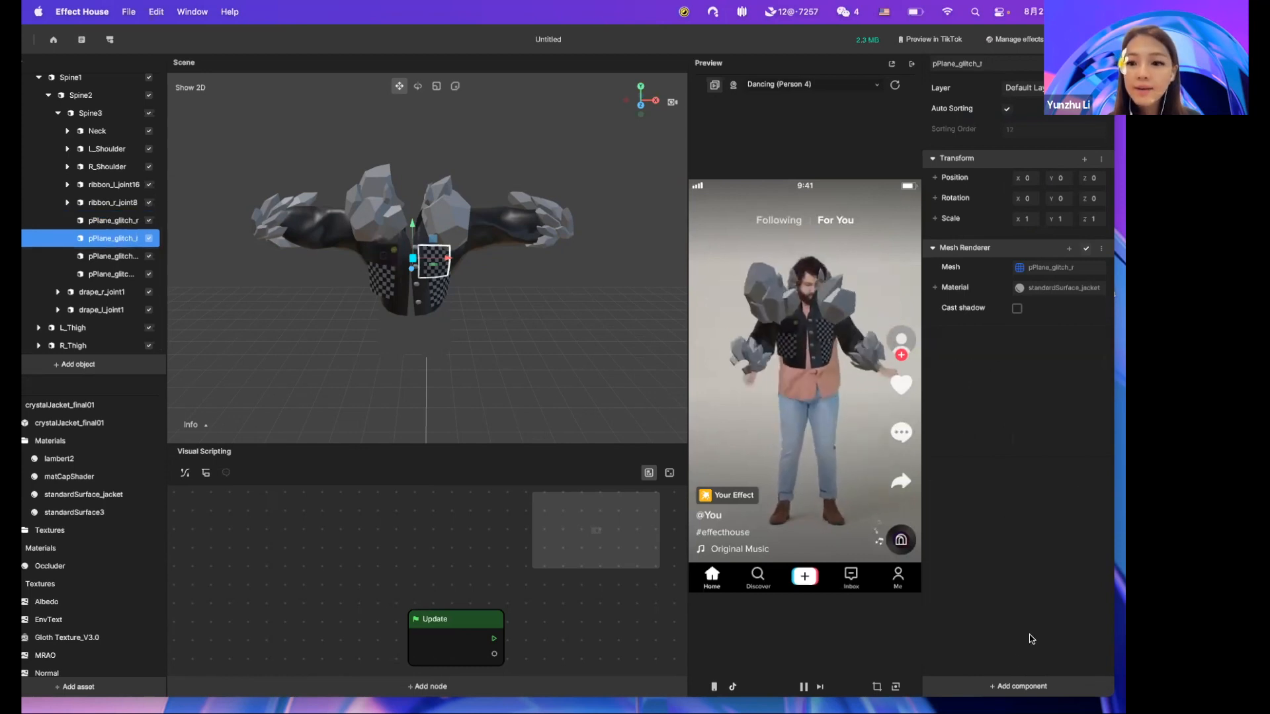
pyautogui.click(996, 688)
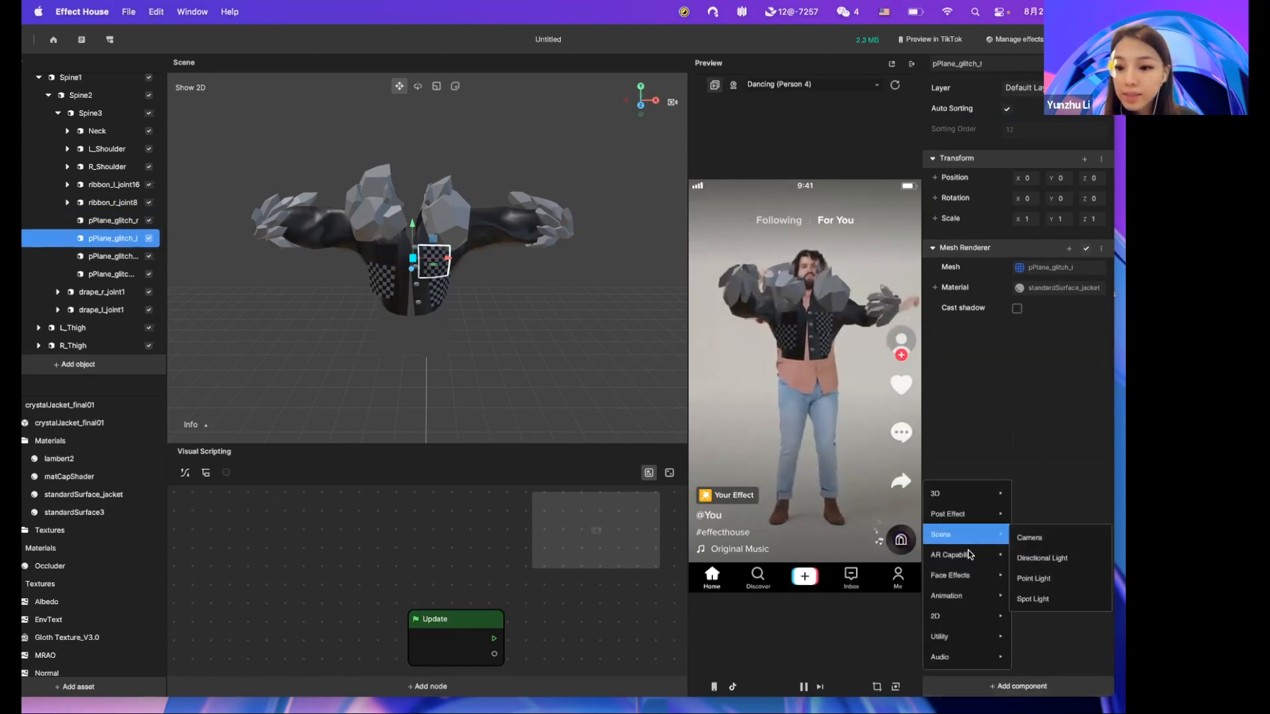
pyautogui.click(1048, 598)
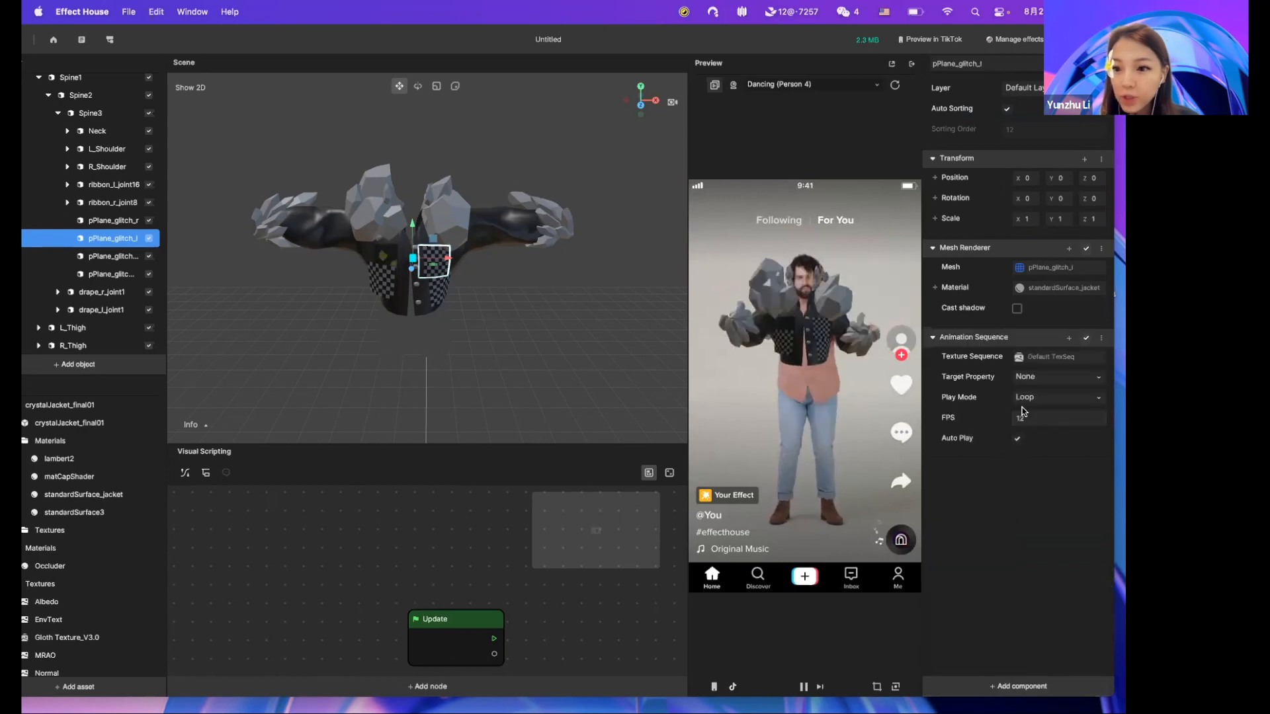
pyautogui.click(1032, 376)
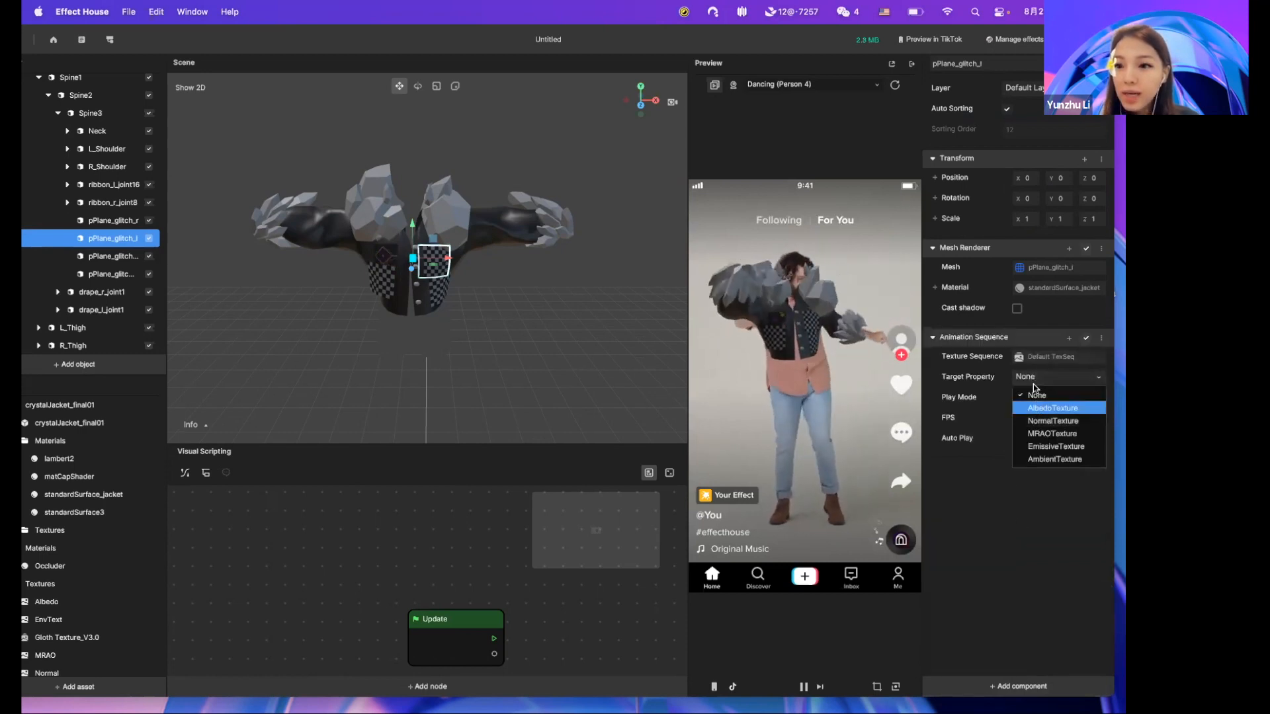
pyautogui.click(1029, 357)
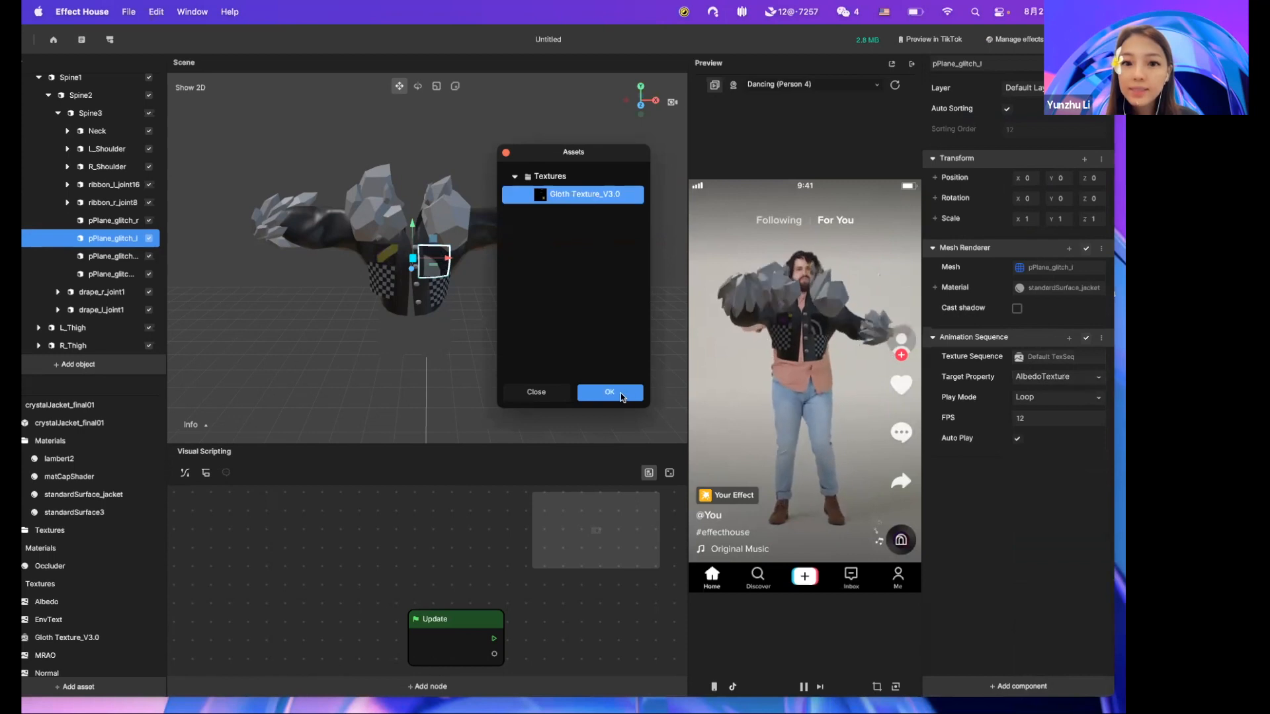
pyautogui.click(609, 393)
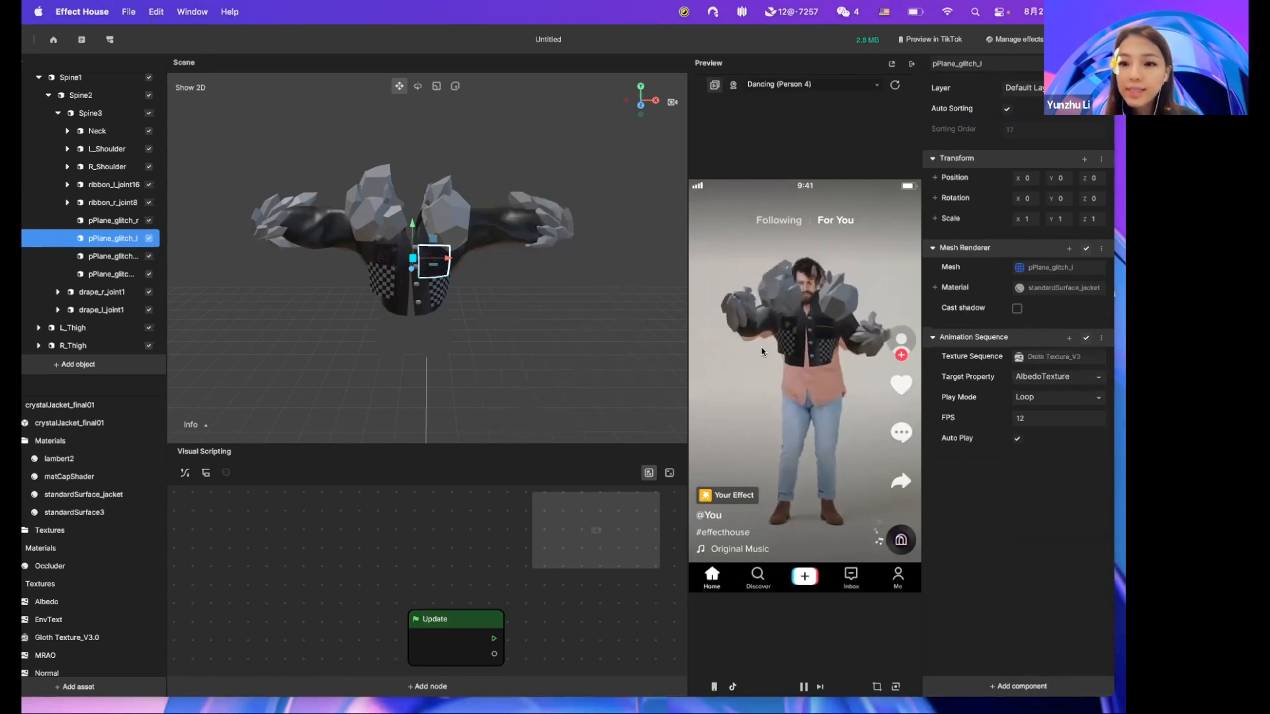
# Add an Animation Sequence to pPlane_glitch_r1, using Gloth Texture_V3.0 as its texture sequence and AlbedoTexture as its target property.
pyautogui.click(115, 258)
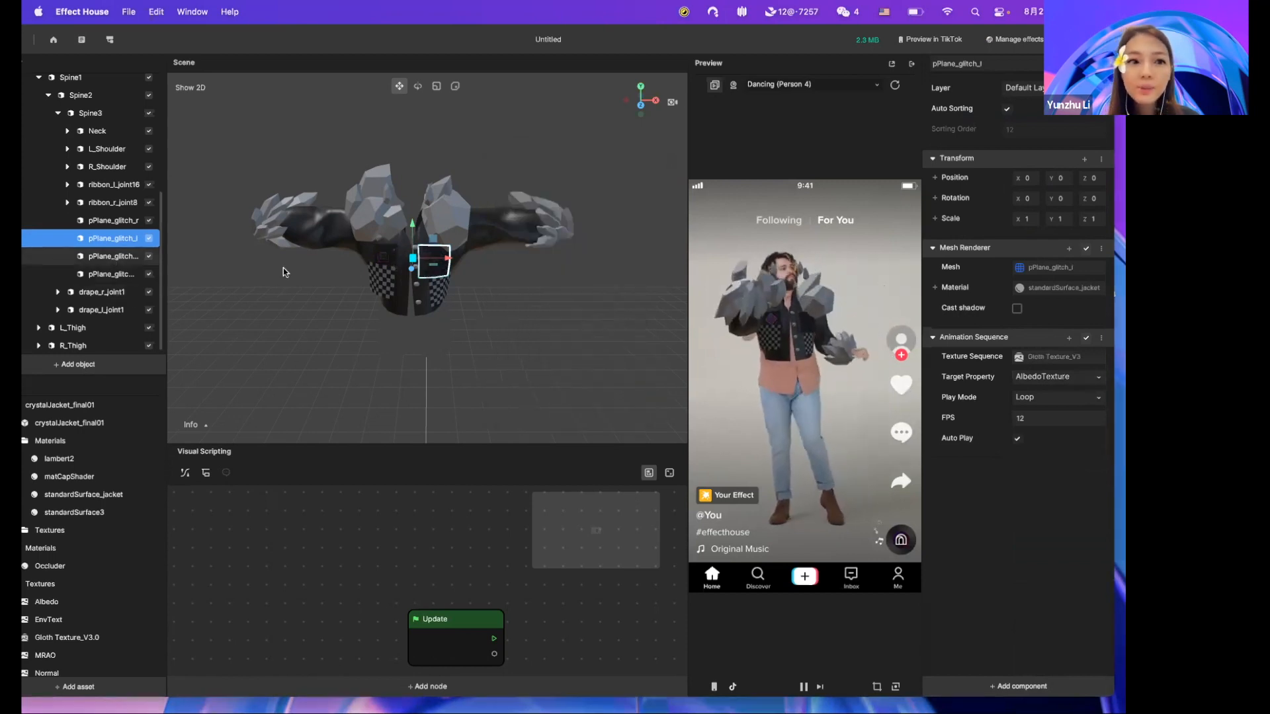
pyautogui.click(1001, 687)
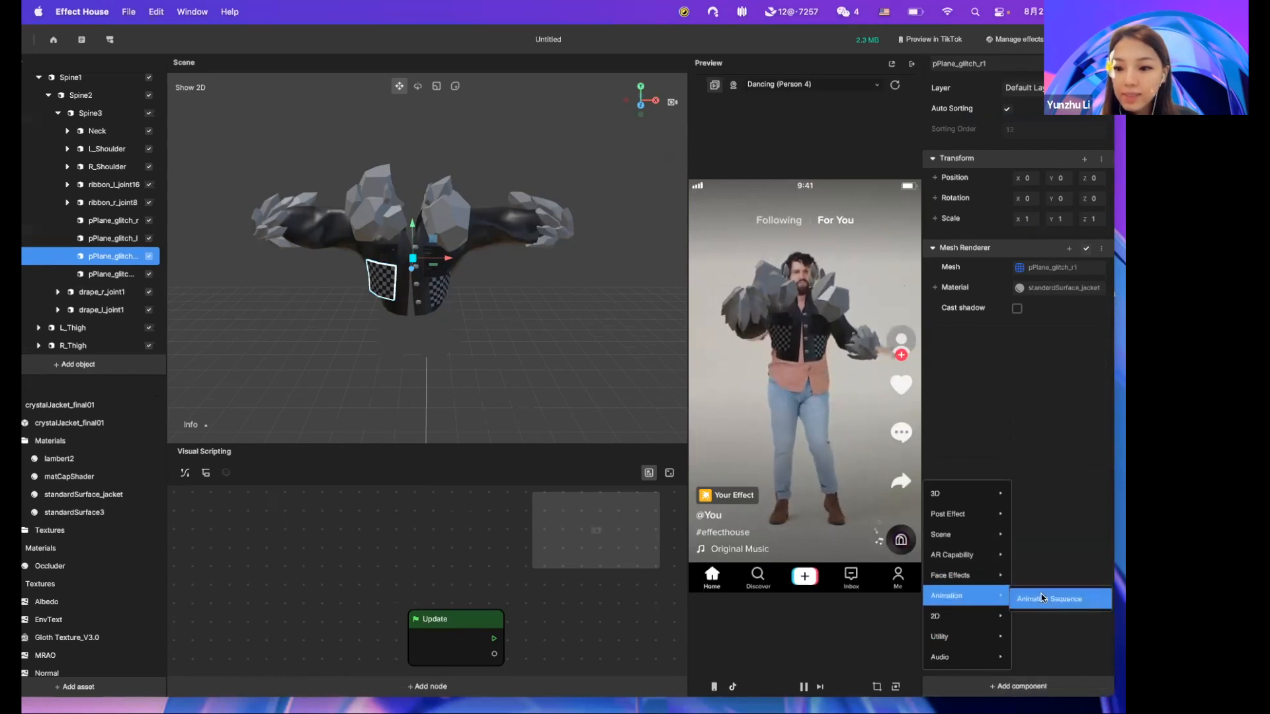
pyautogui.click(1043, 598)
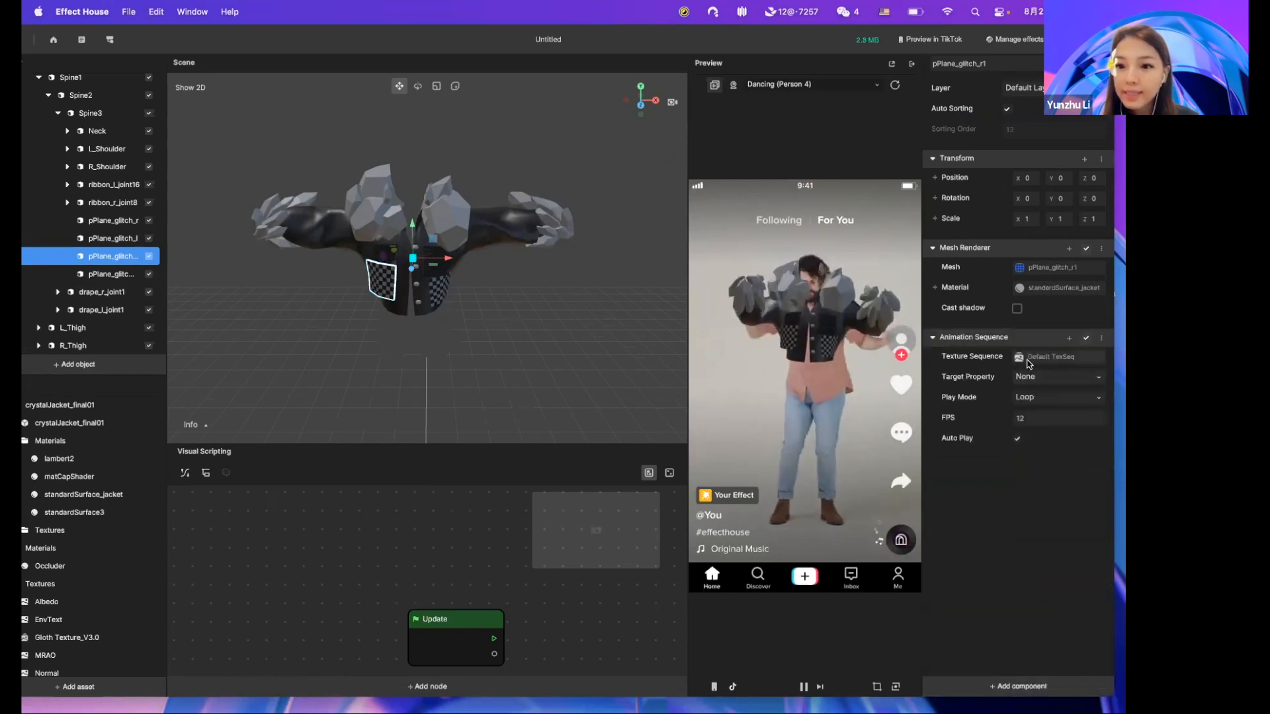
pyautogui.click(1029, 357)
pyautogui.click(578, 199)
pyautogui.click(606, 394)
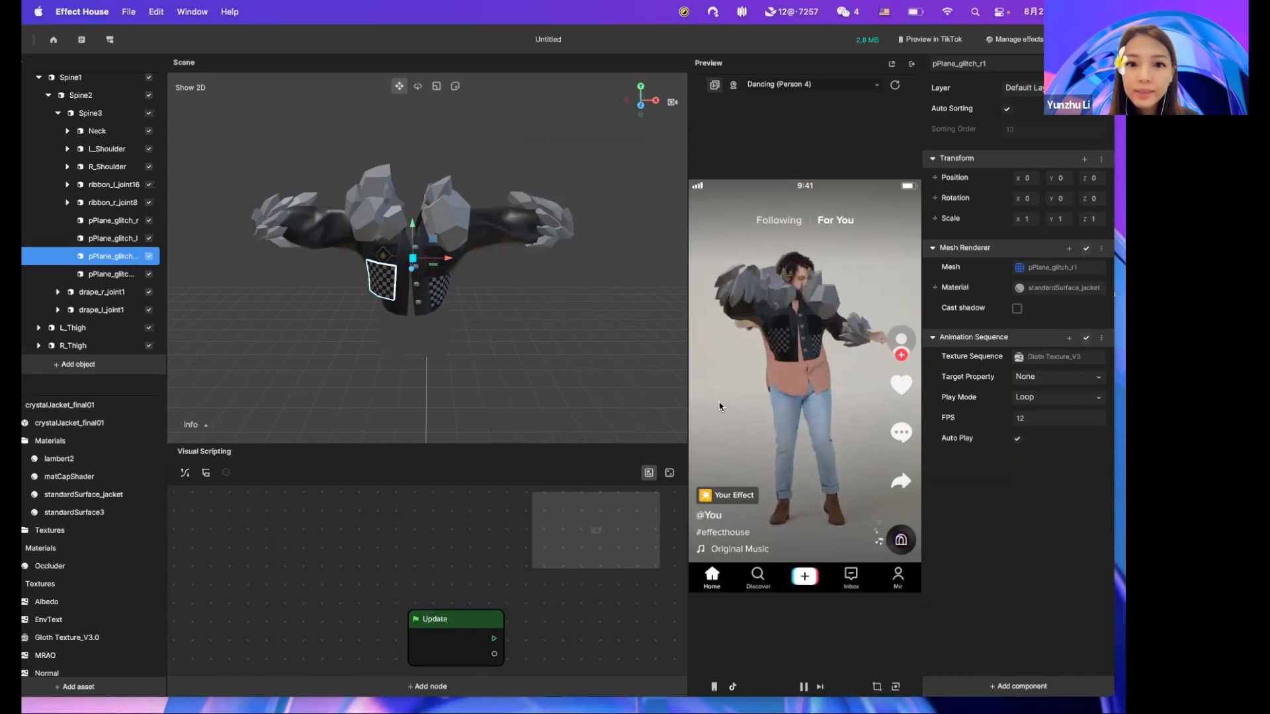
pyautogui.click(1031, 376)
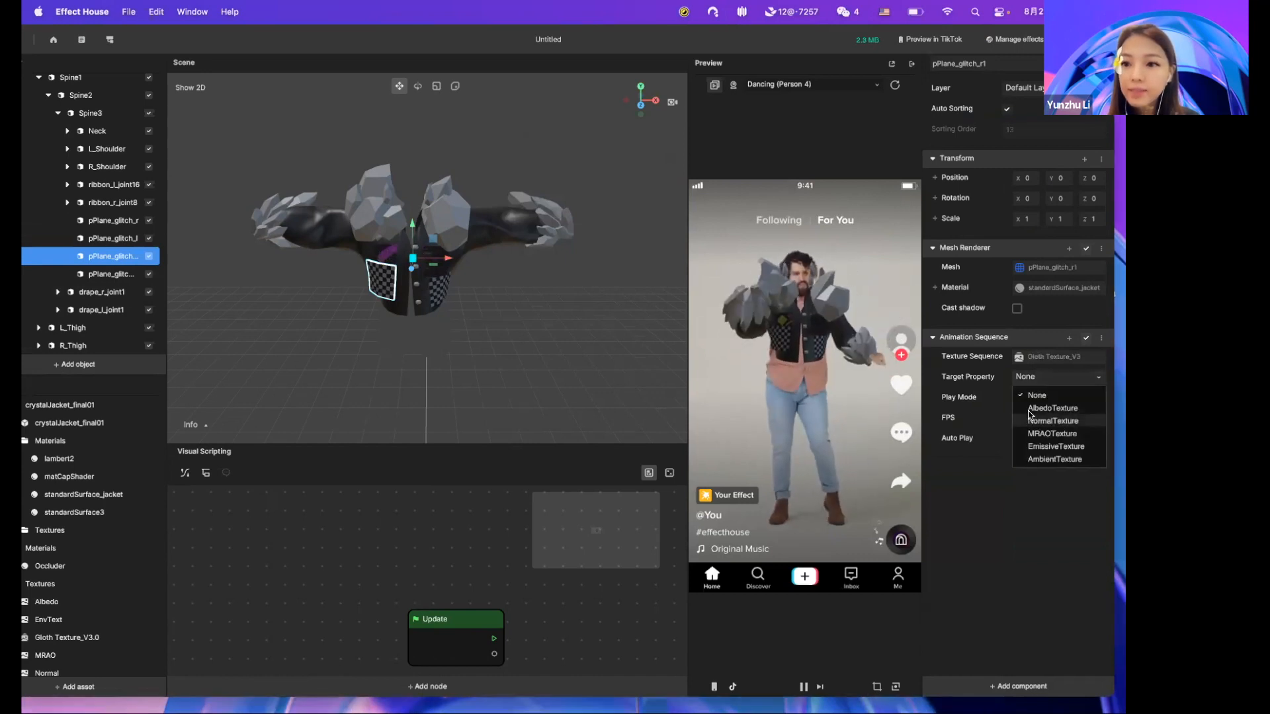
pyautogui.click(1029, 409)
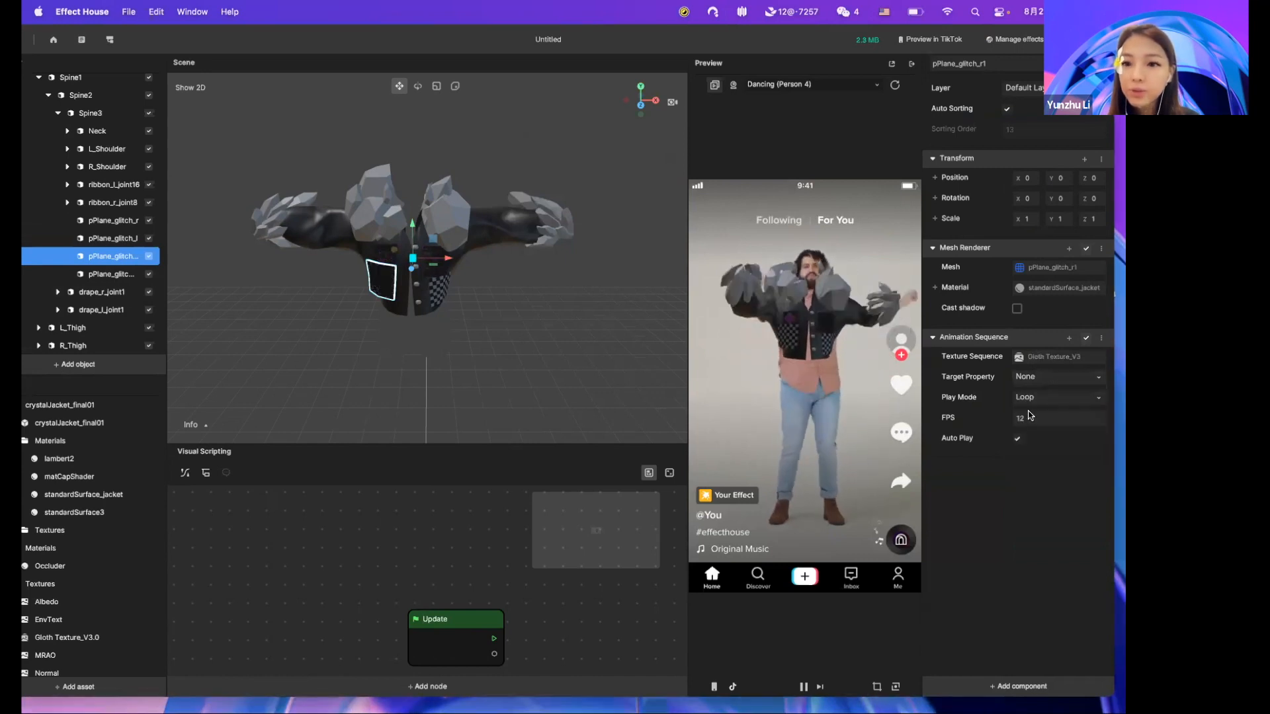
# Add an Animation Sequence to pPlane_glitch_l1, with Gloth Texture_V3.0 as the texture sequence and AlbedoTexture as the target property.
pyautogui.click(74, 278)
pyautogui.click(975, 678)
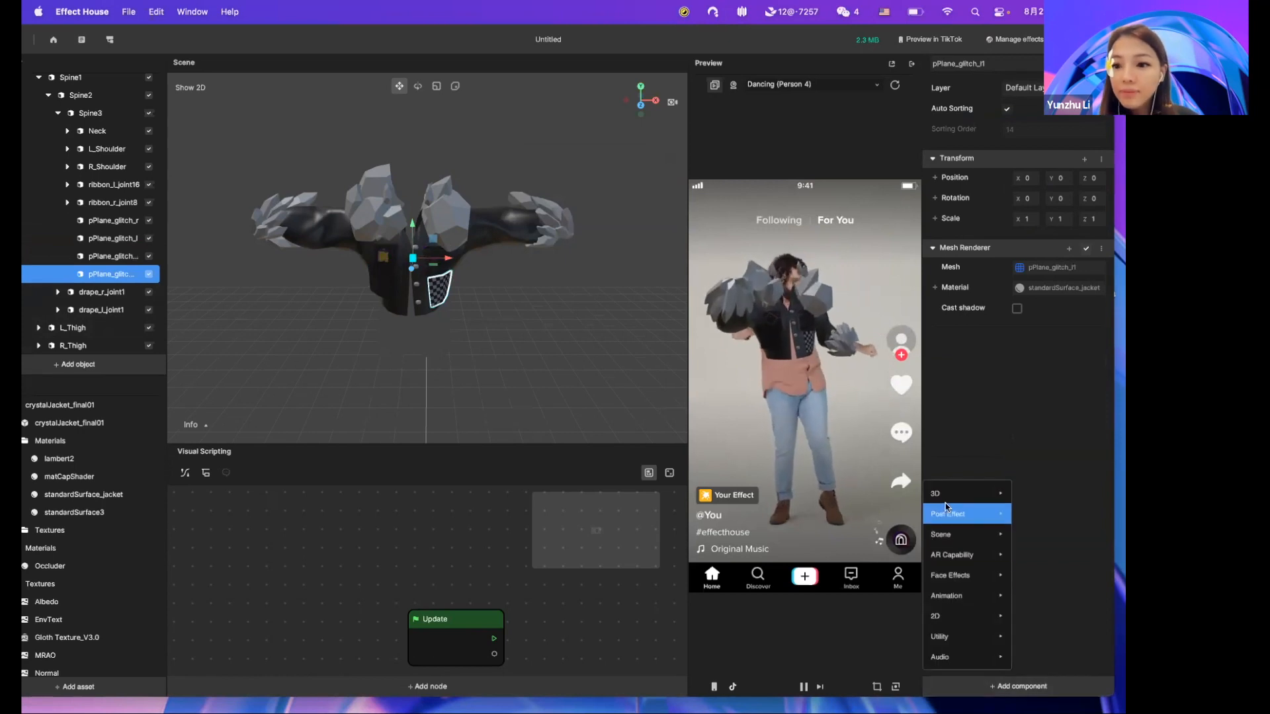
pyautogui.moveTo(962, 592)
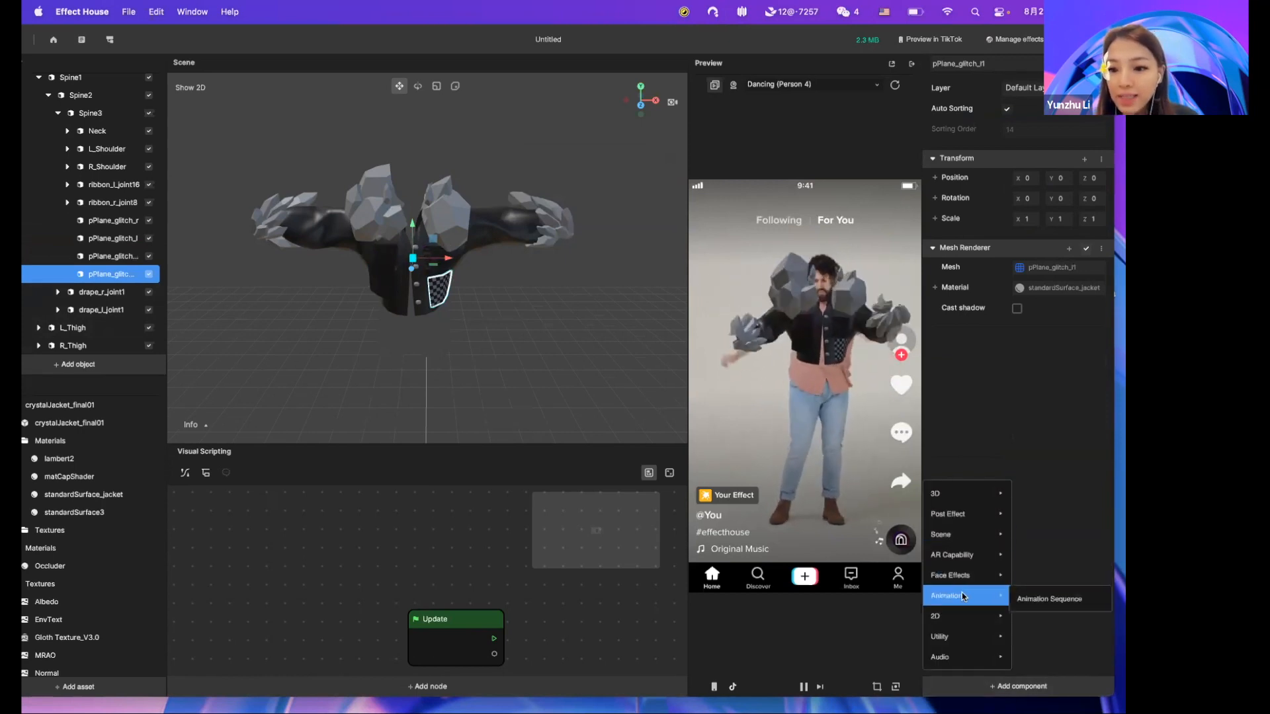
pyautogui.click(1047, 600)
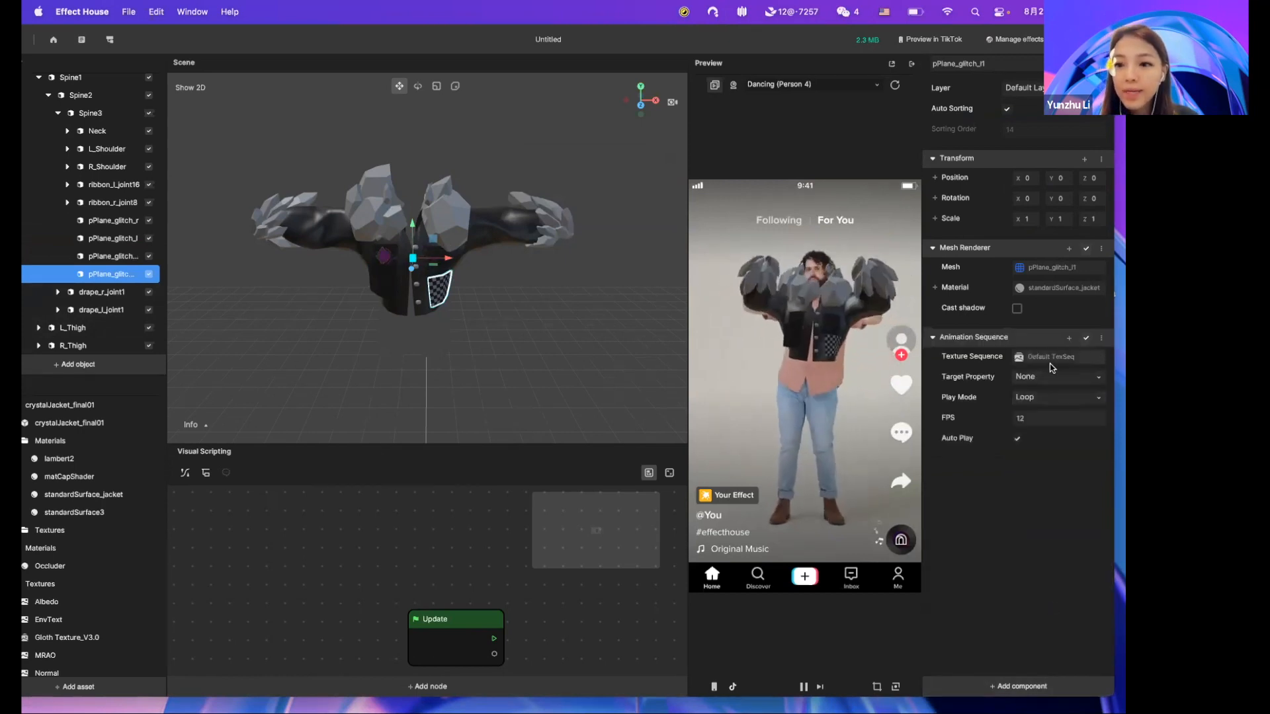
pyautogui.click(1049, 360)
pyautogui.click(595, 195)
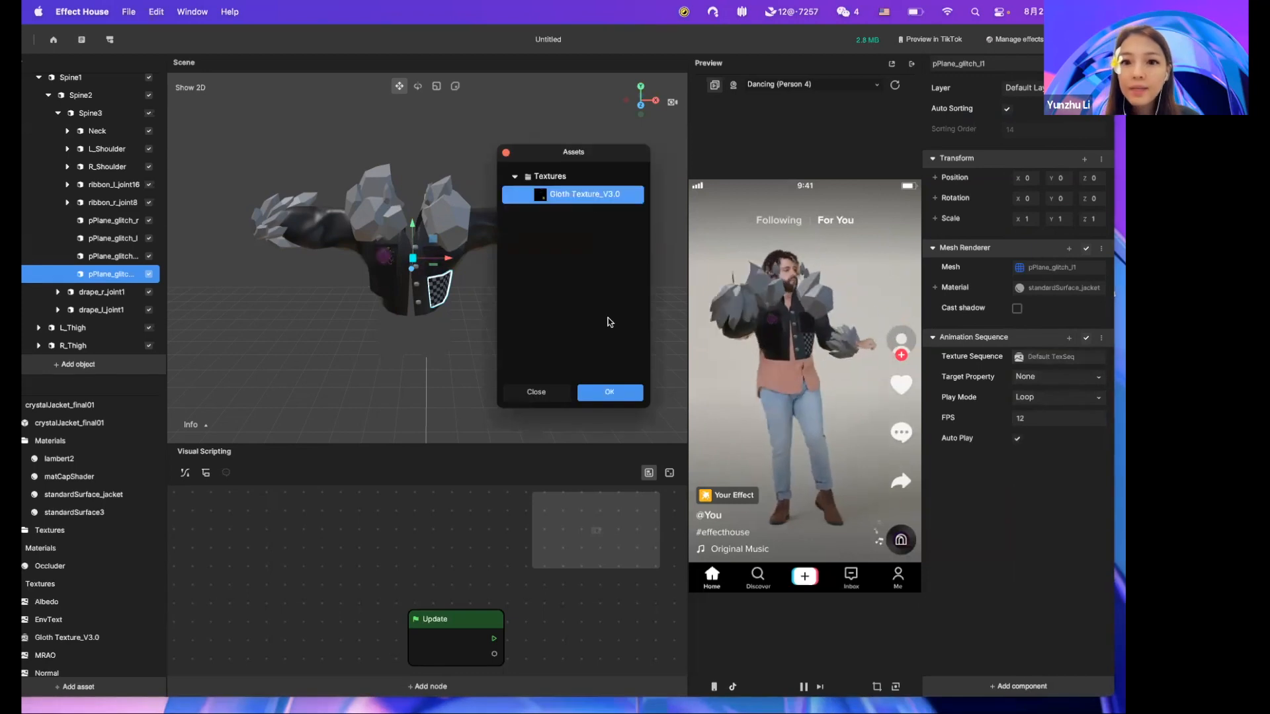
pyautogui.click(609, 393)
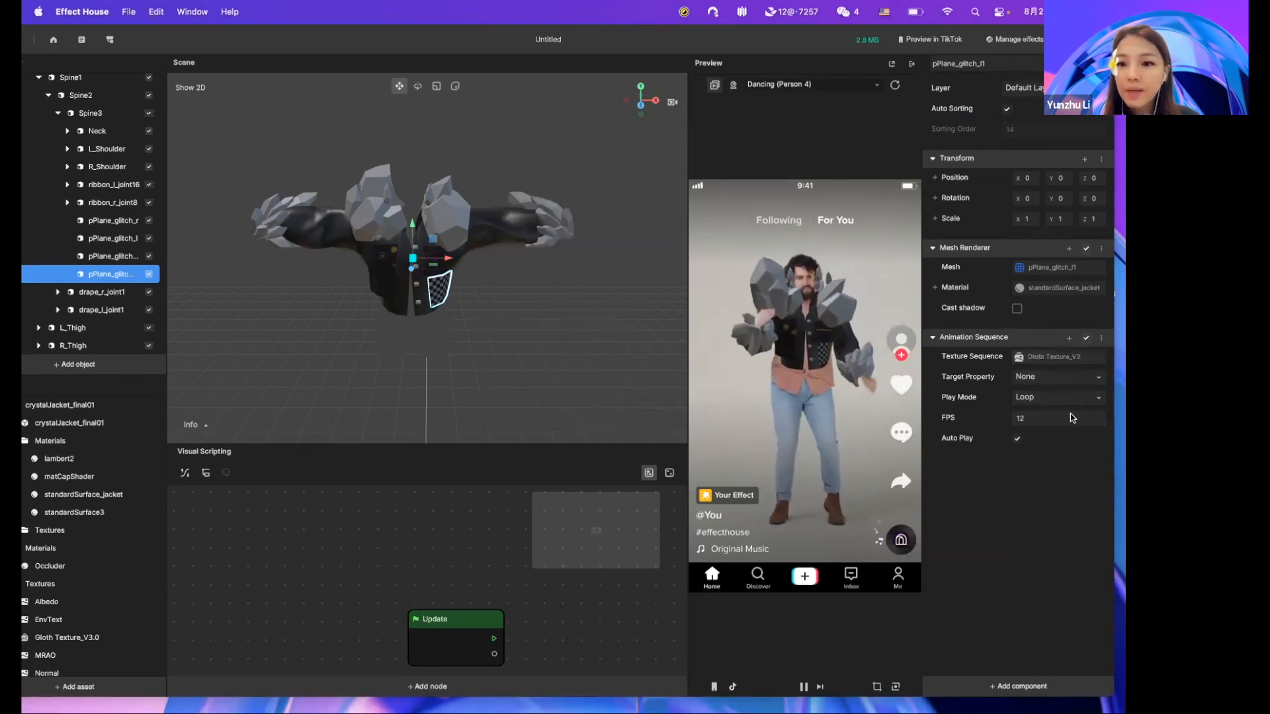
pyautogui.click(1058, 377)
pyautogui.click(1046, 405)
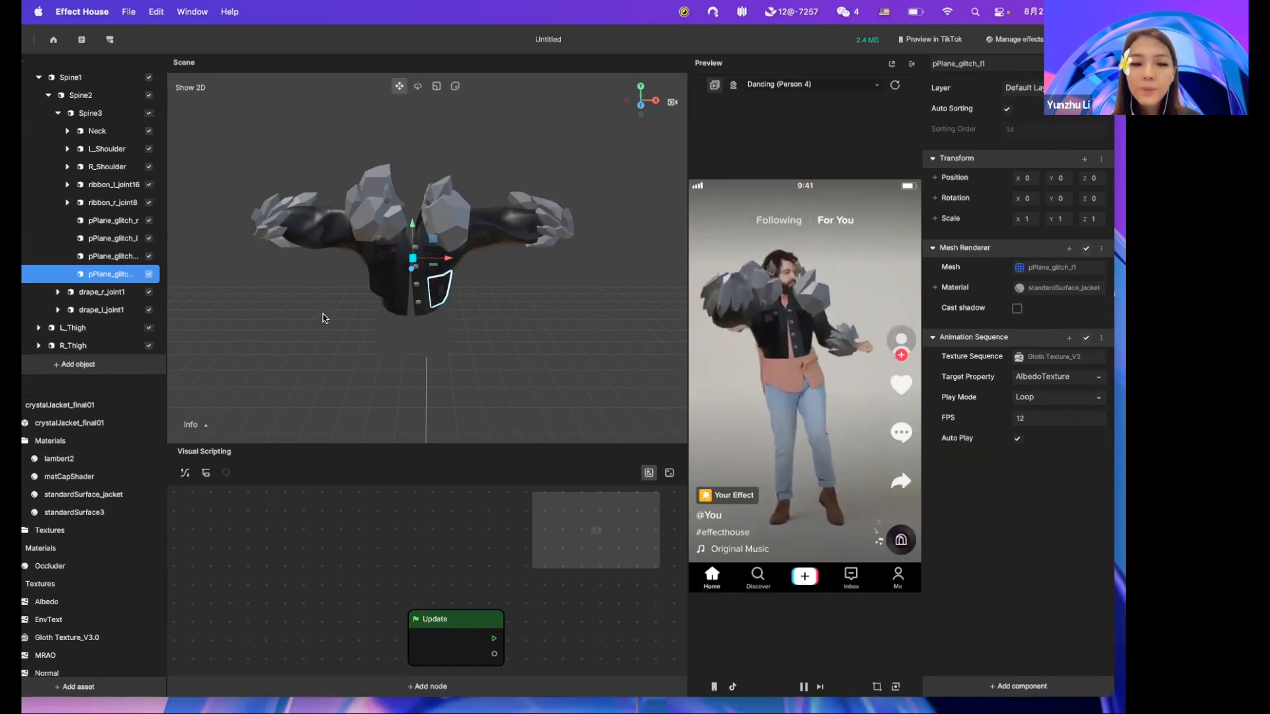
# Try the Multiply and Overlay blend modes on the standardSurface_jacket material, settle on Screen, and enlarge the preview.
pyautogui.click(89, 495)
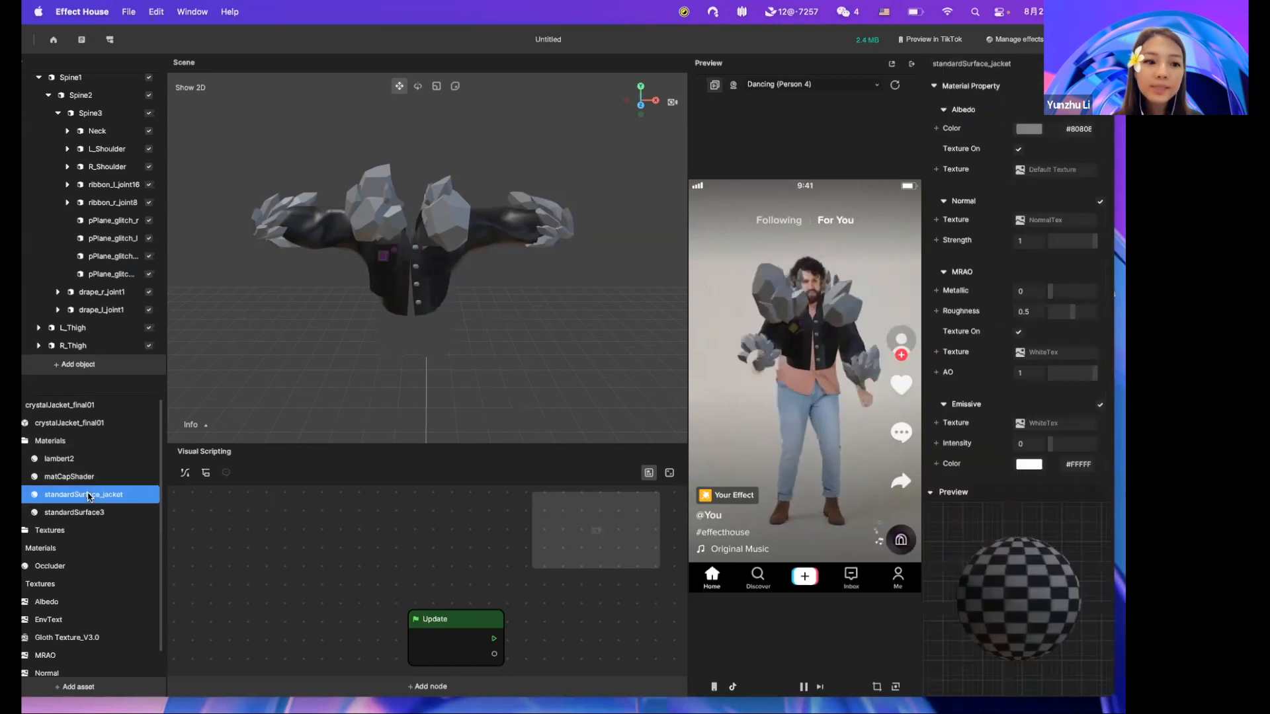
pyautogui.scroll(-5, 999, 284)
pyautogui.scroll(-2, 992, 311)
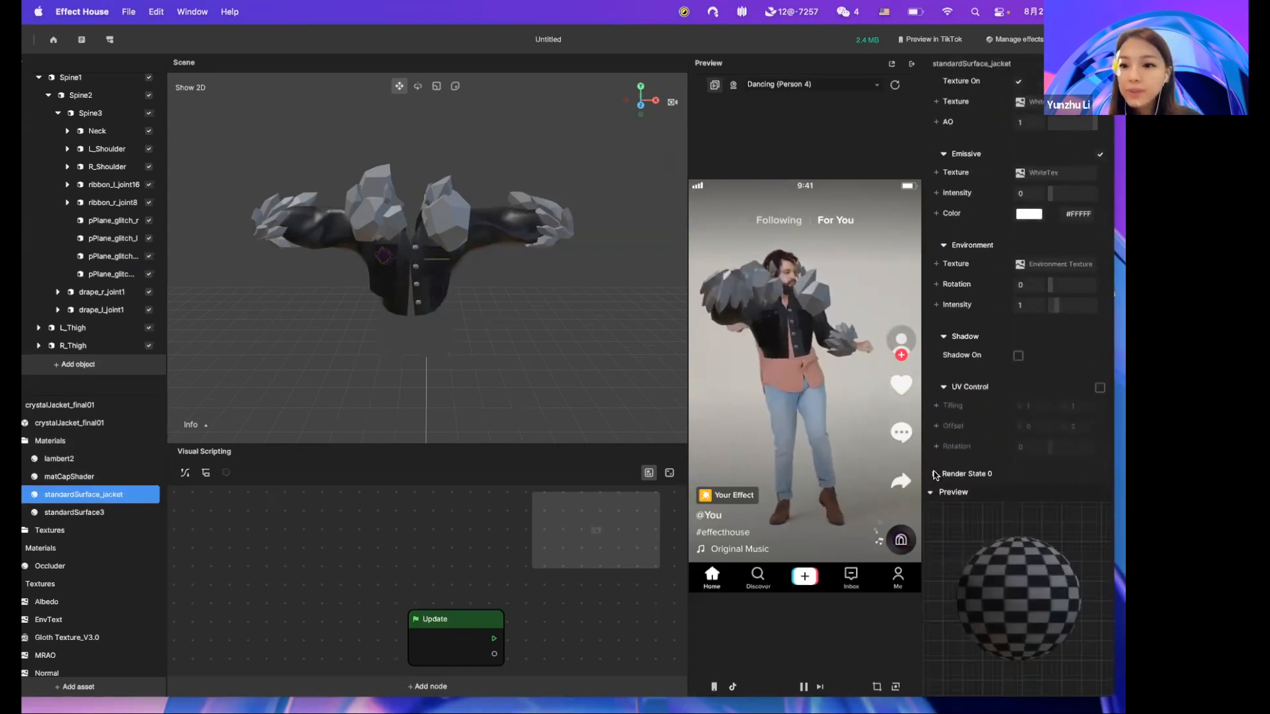
pyautogui.click(933, 475)
pyautogui.scroll(-4, 939, 456)
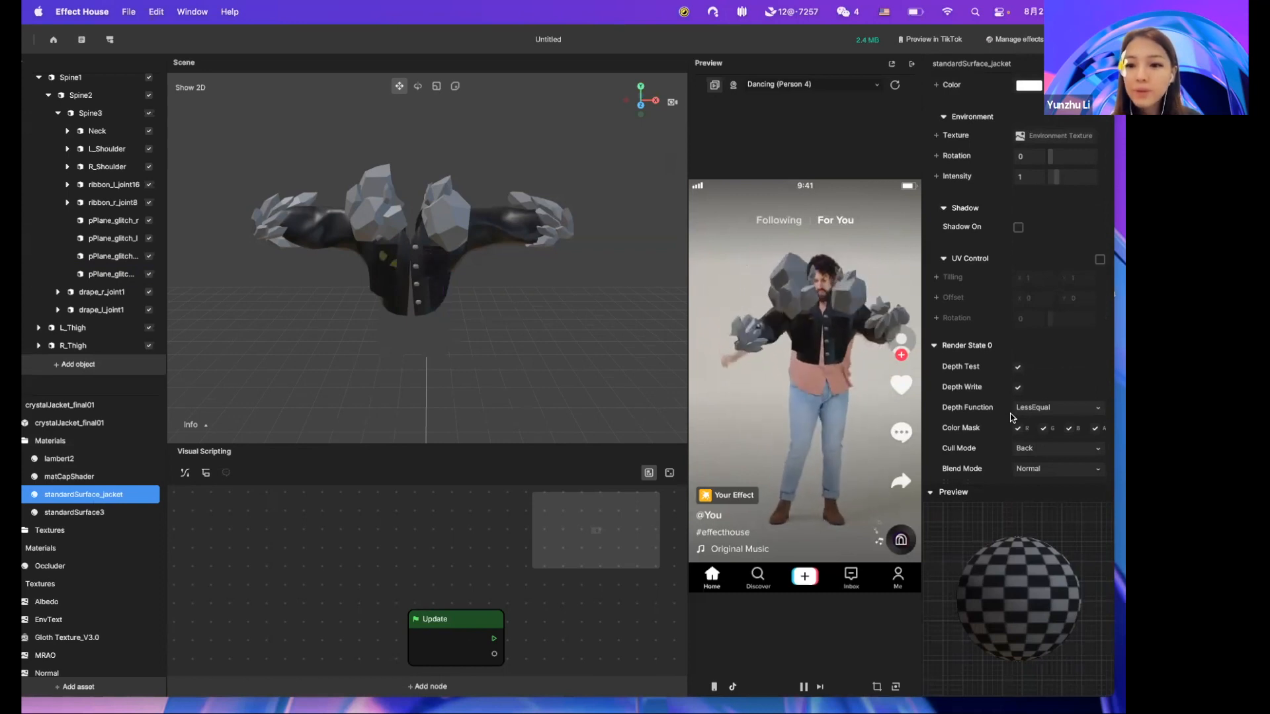
pyautogui.click(1045, 469)
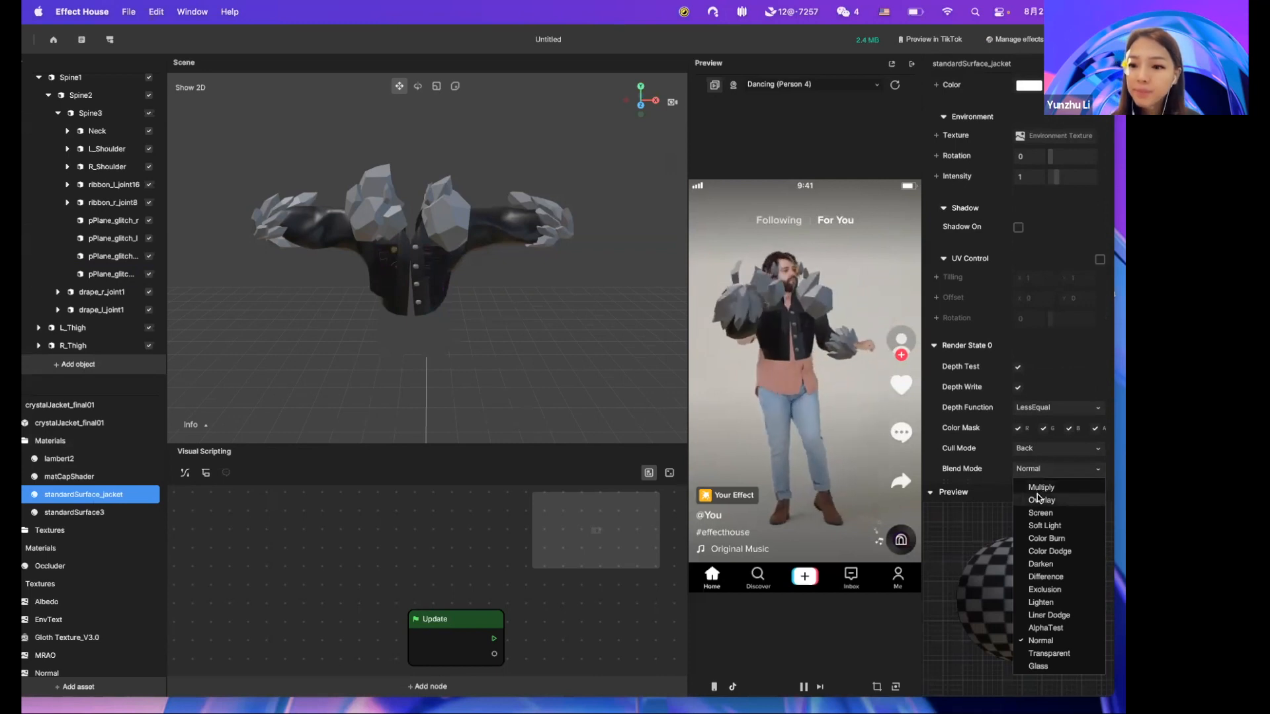
pyautogui.click(1042, 488)
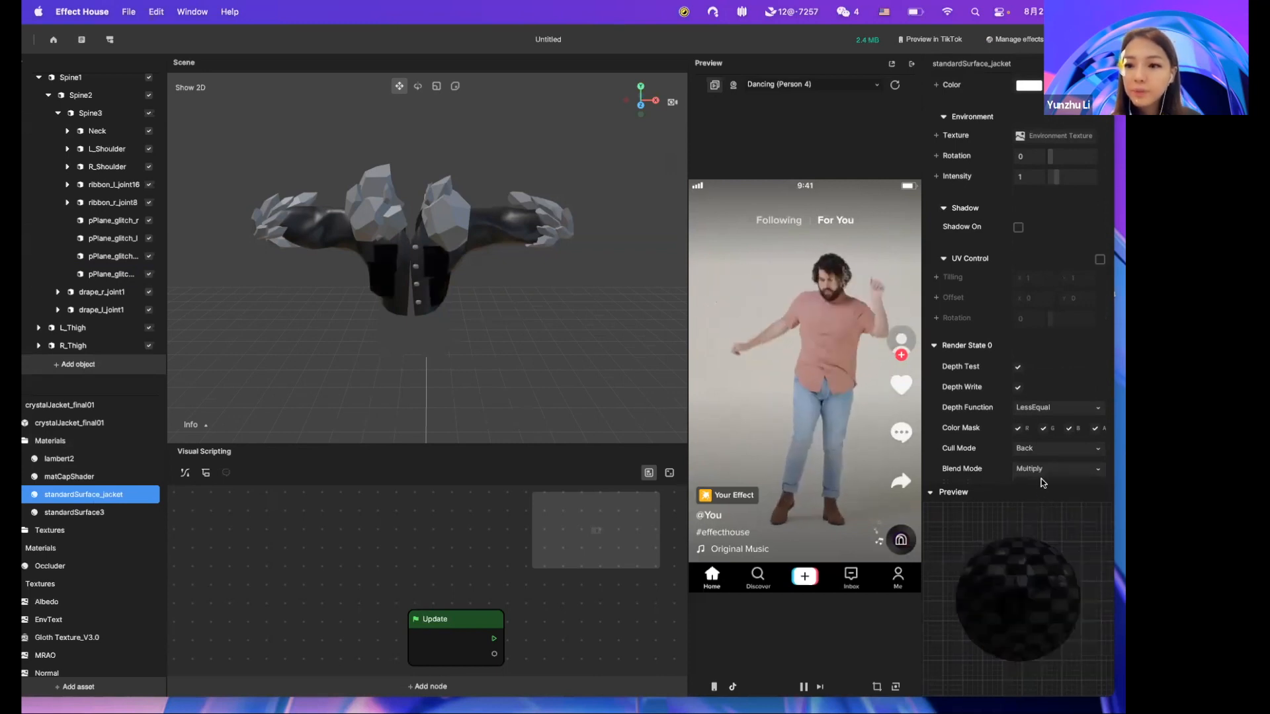
pyautogui.click(1043, 469)
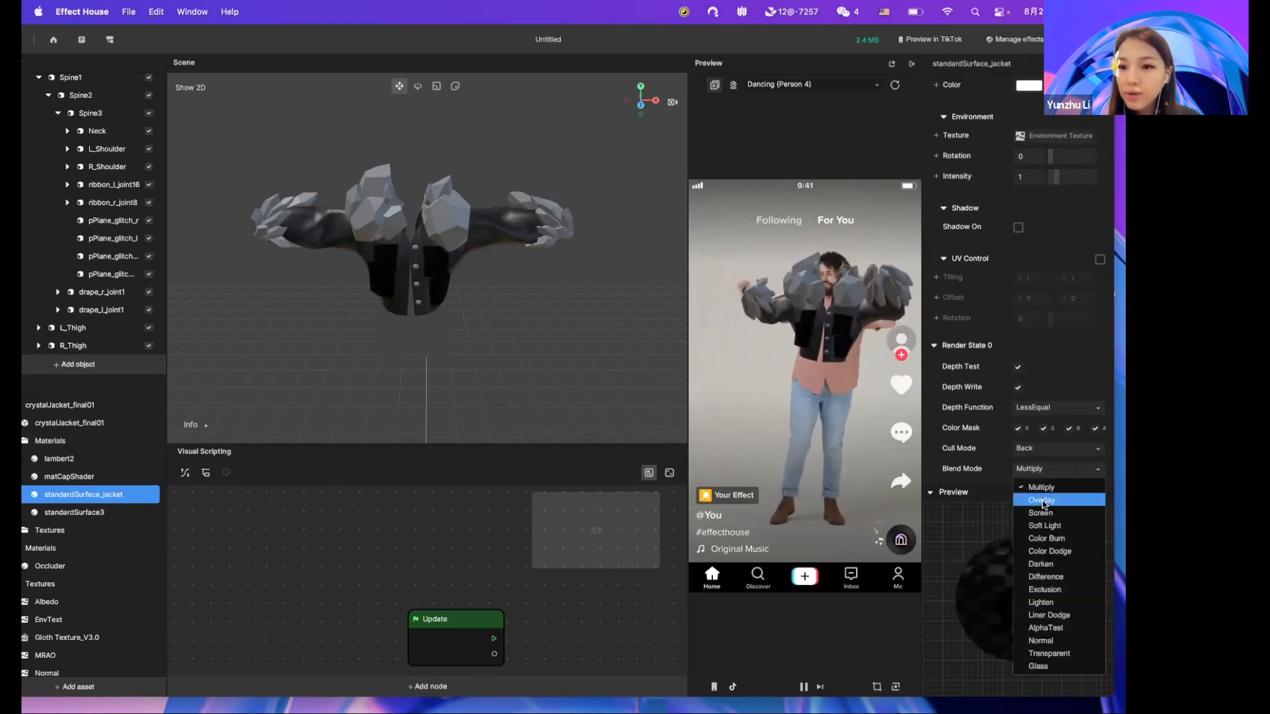
pyautogui.click(1041, 500)
pyautogui.click(1043, 469)
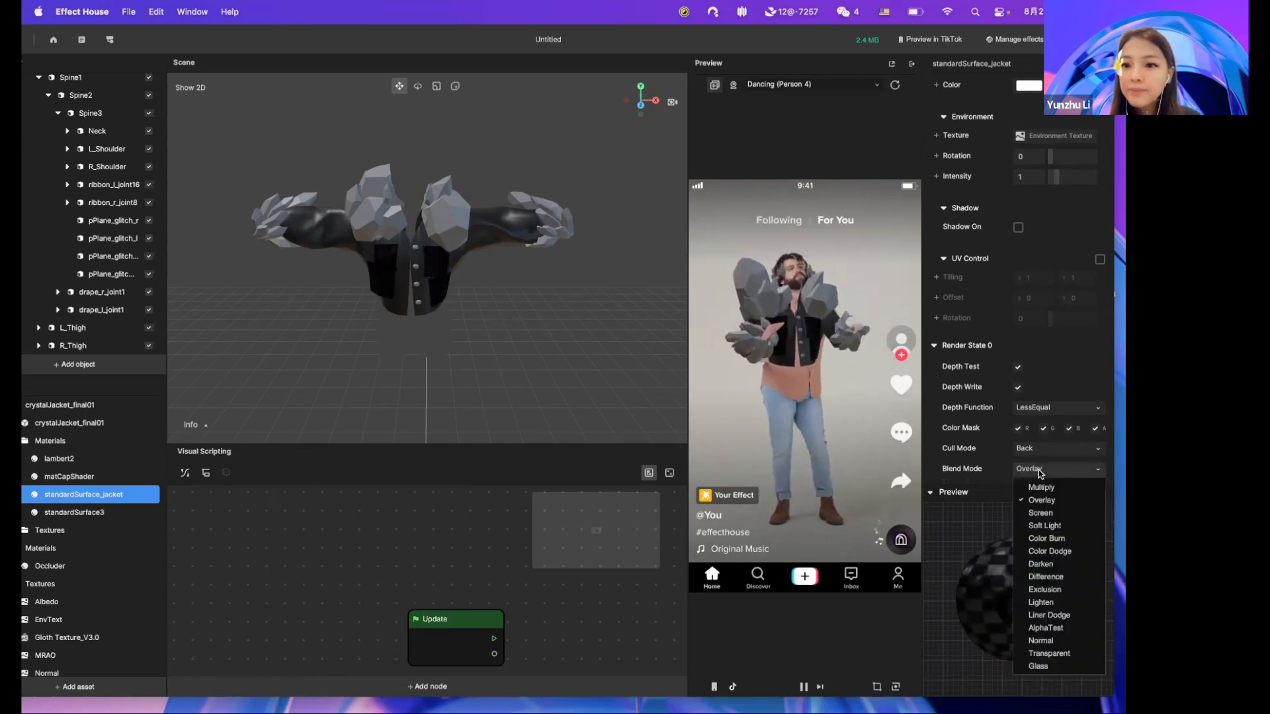
pyautogui.click(1040, 514)
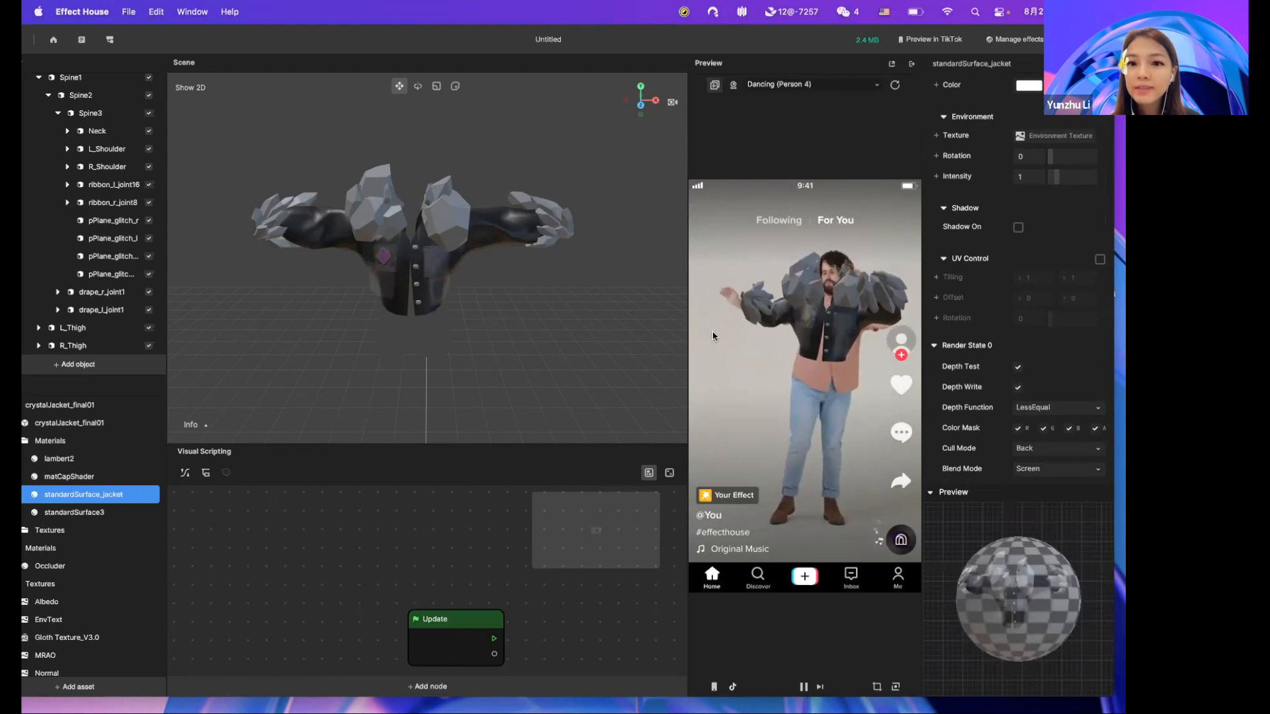
pyautogui.moveTo(688, 321); pyautogui.dragTo(632, 321)
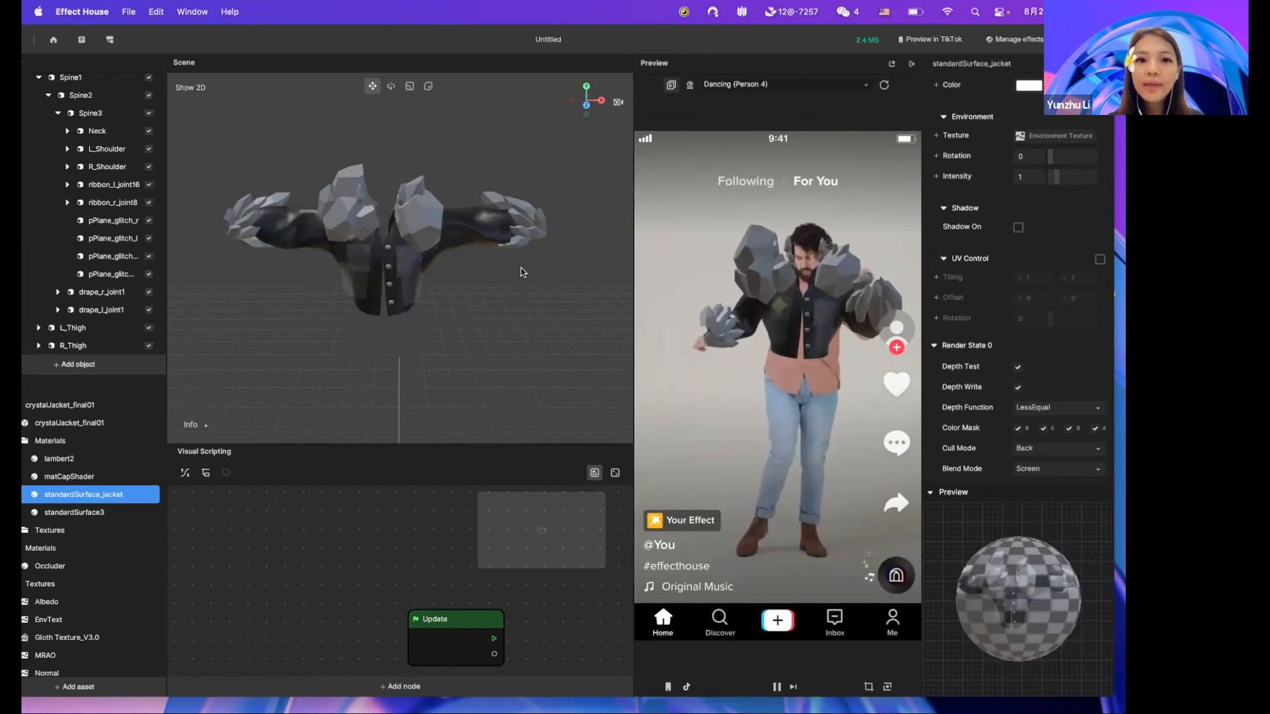
# Enable the emissive and shadow options on matCapShader, the material used by jacket_mesh.
pyautogui.scroll(5, 106, 208)
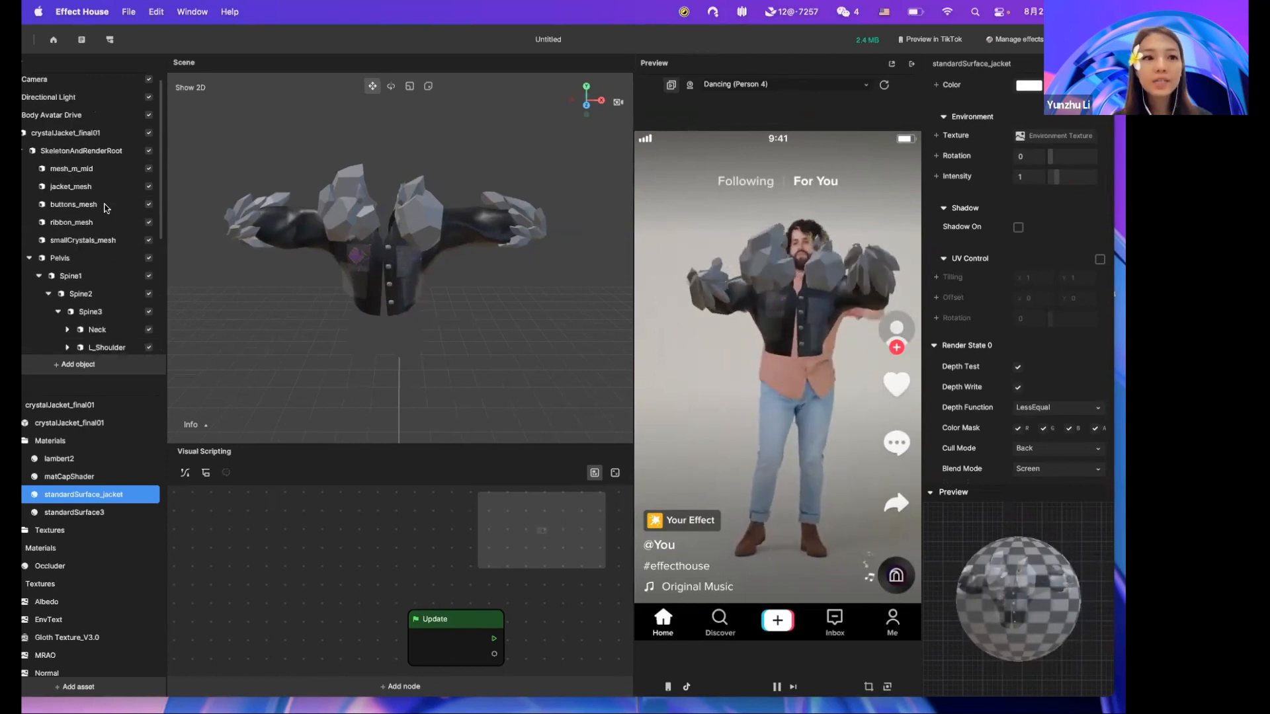
pyautogui.click(71, 190)
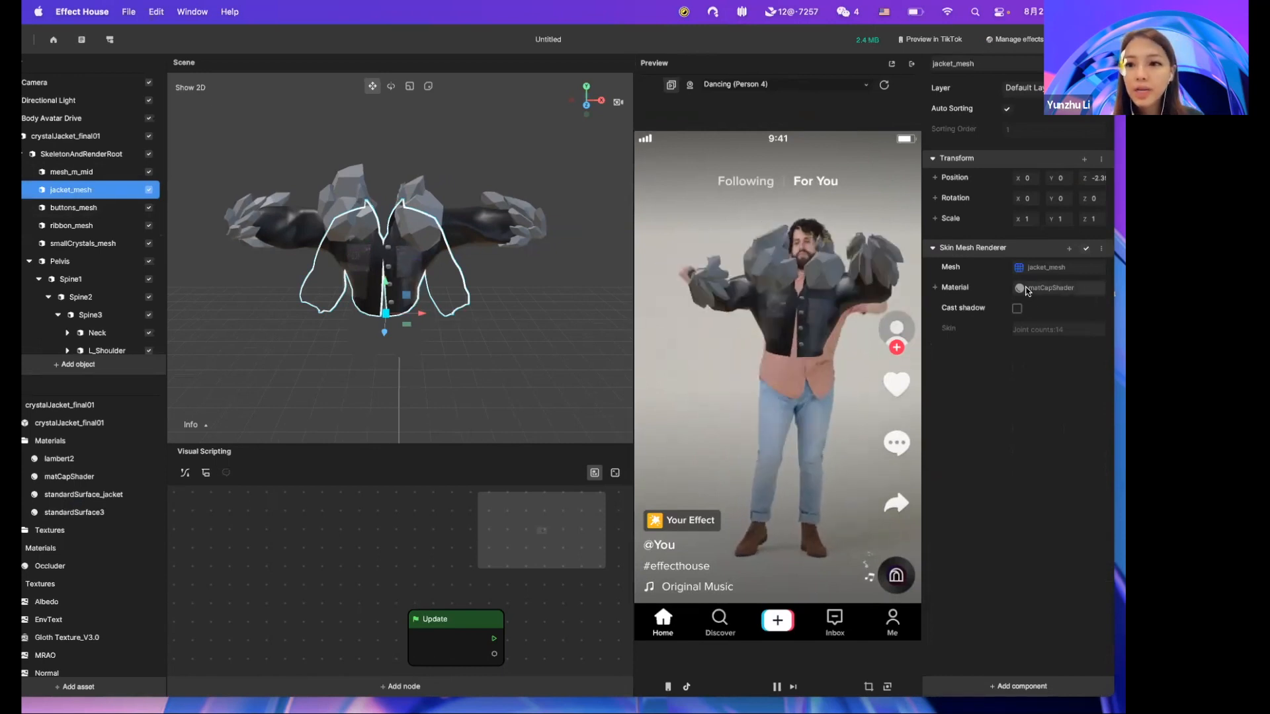
pyautogui.click(75, 477)
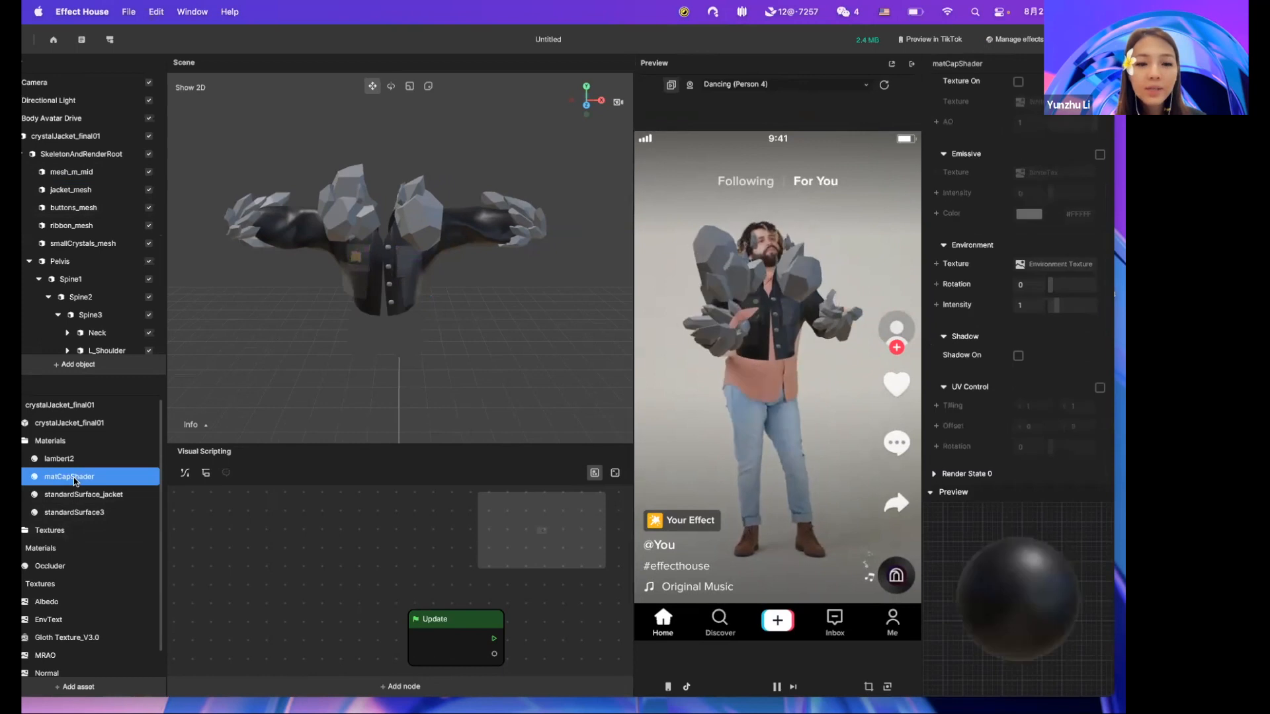
pyautogui.click(1100, 155)
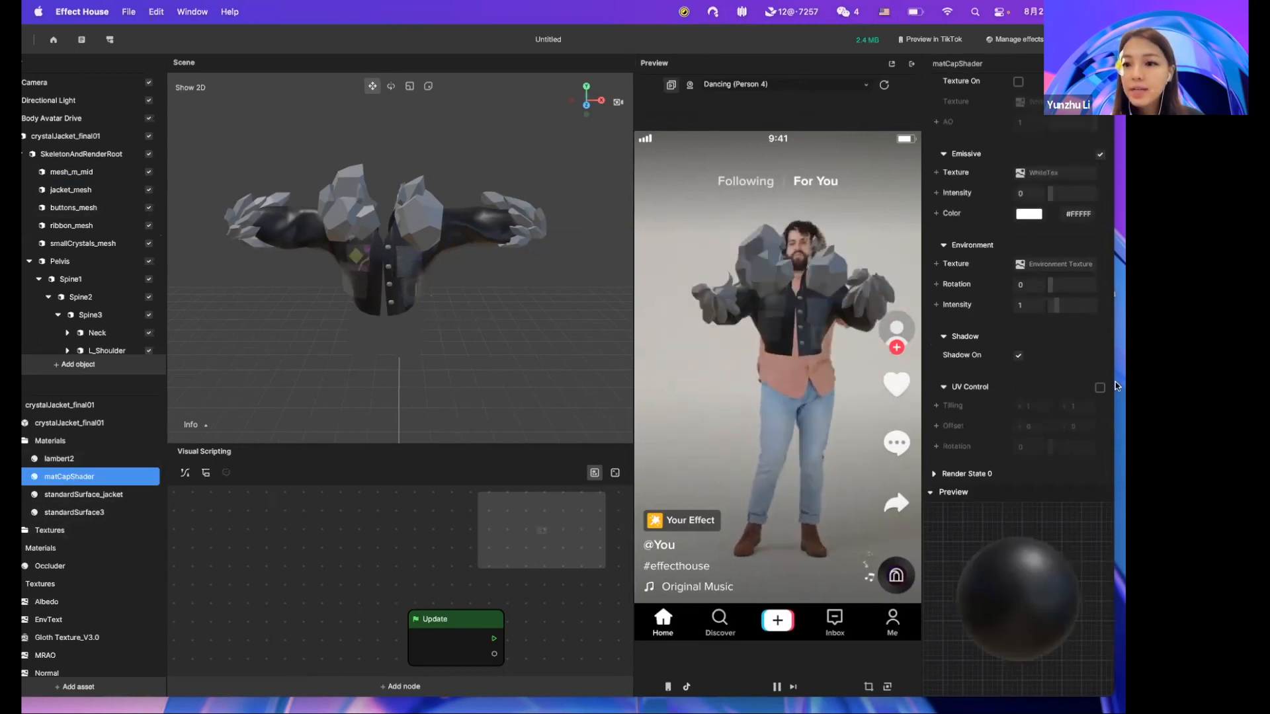
# Enable the normal map and MRAO texture on matCapShader, and assign the Normal texture to its normal map.
pyautogui.scroll(3, 1051, 278)
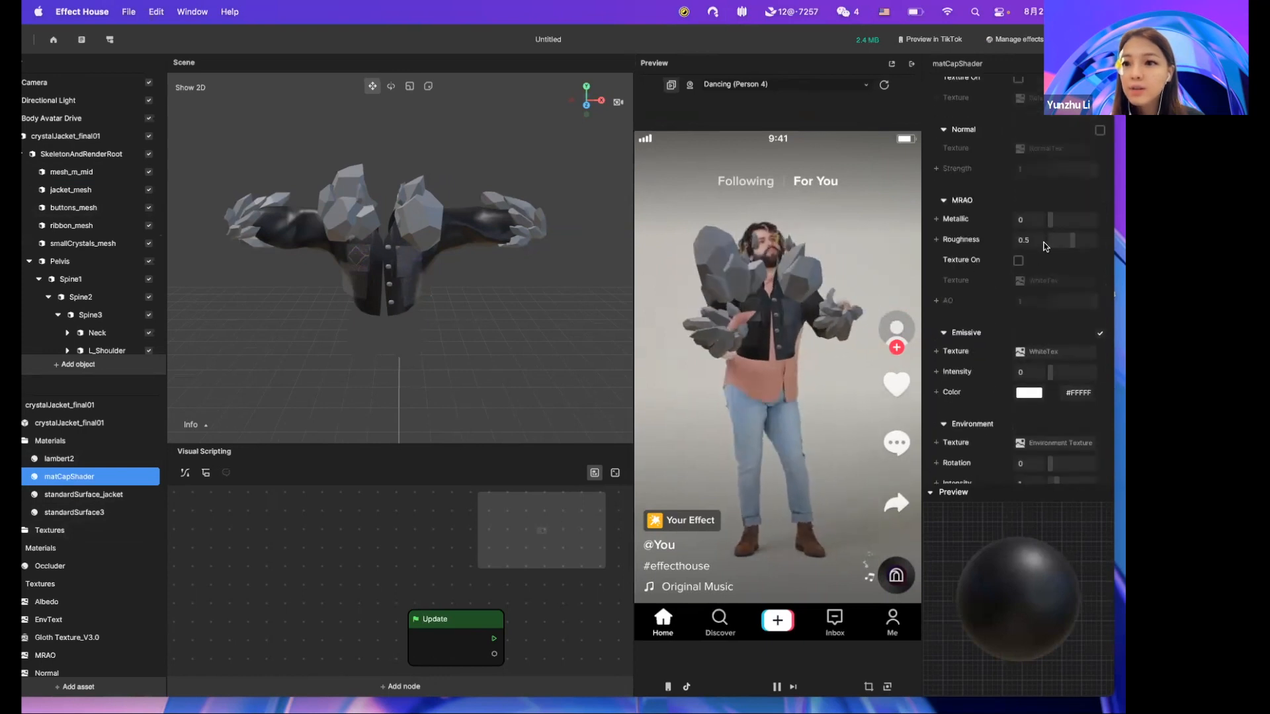
pyautogui.click(1099, 131)
pyautogui.click(1037, 149)
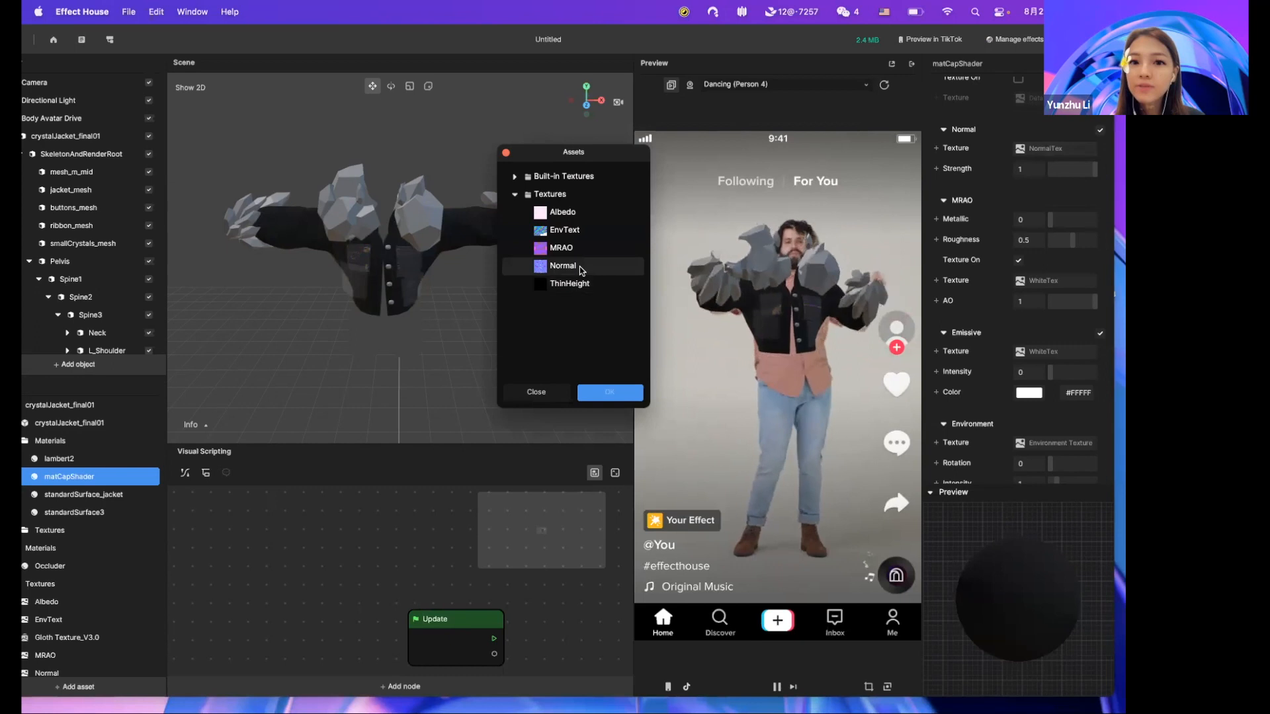
pyautogui.click(579, 266)
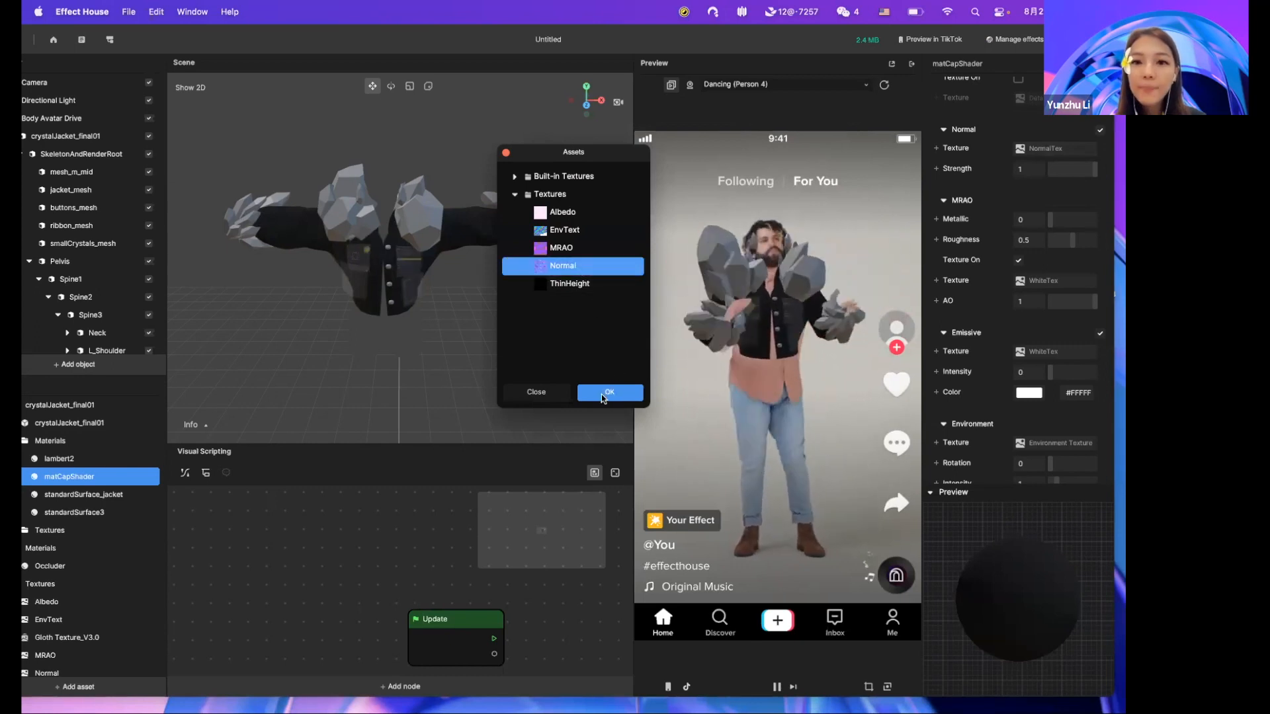
pyautogui.click(603, 393)
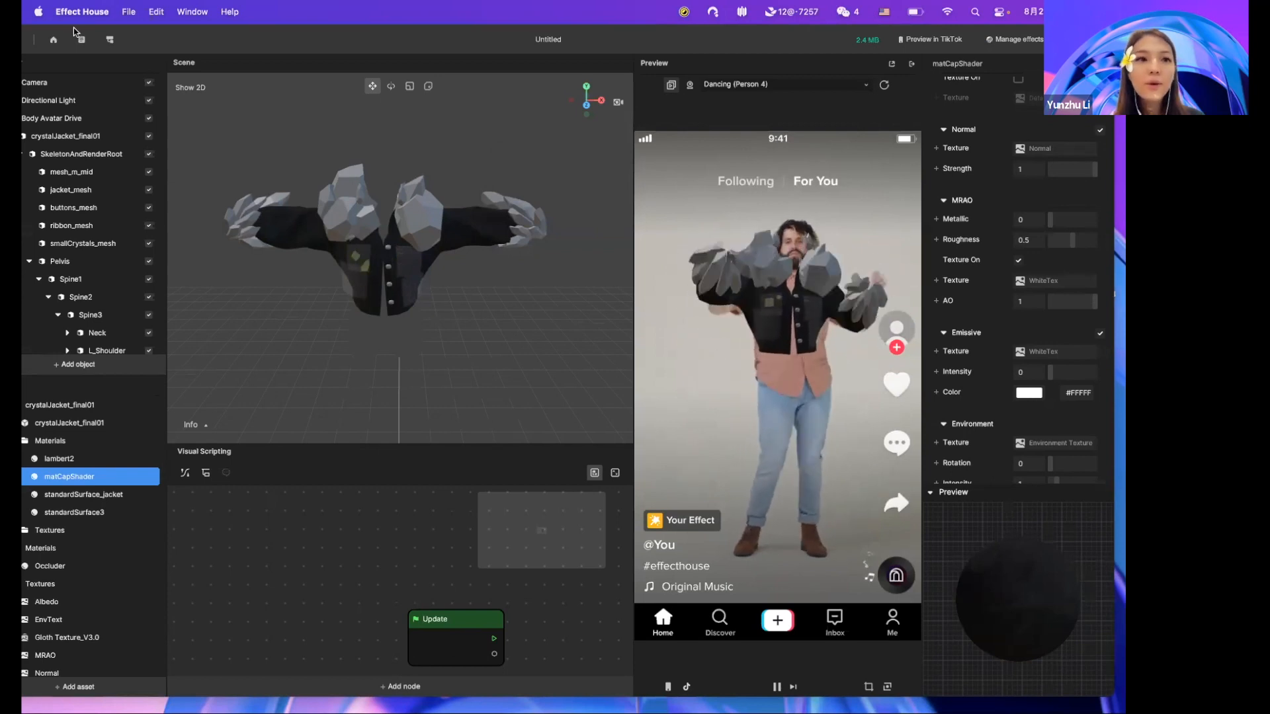
# Open the recent project Clothw:Texture, discarding the changes in the current untitled project.
pyautogui.moveTo(75, 31); pyautogui.dragTo(98, 31)
pyautogui.click(130, 12)
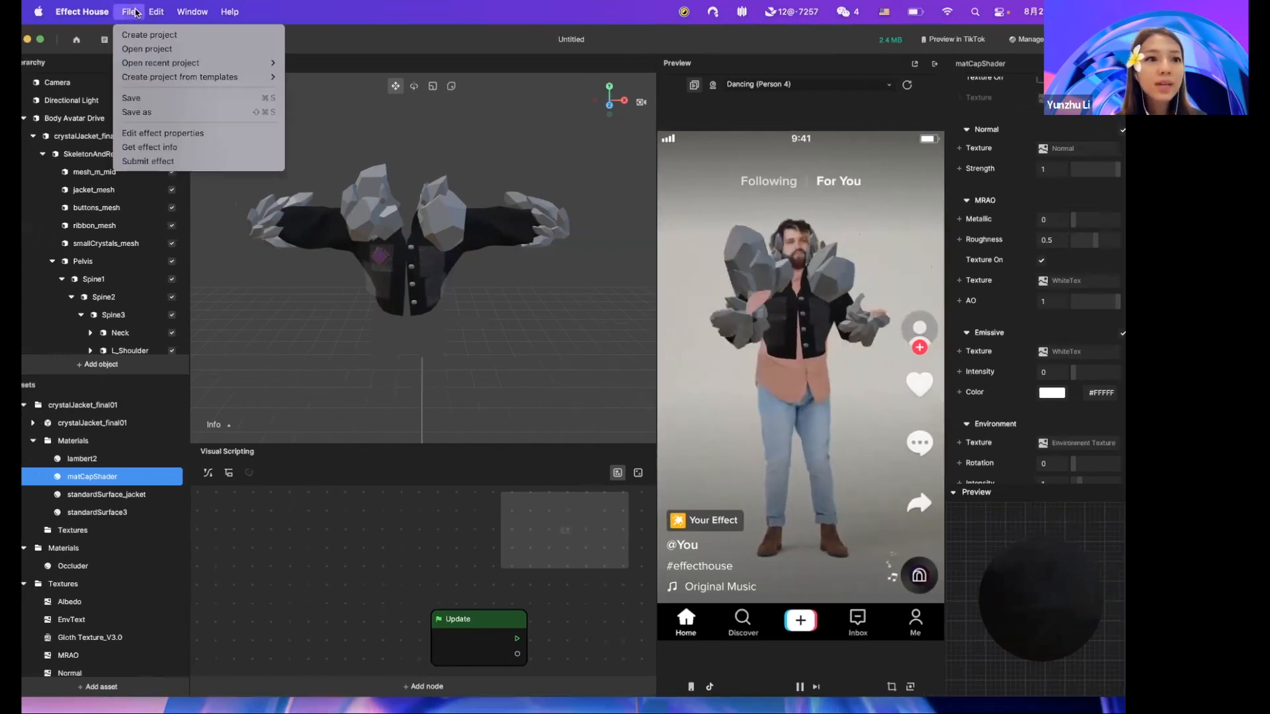
pyautogui.moveTo(238, 62)
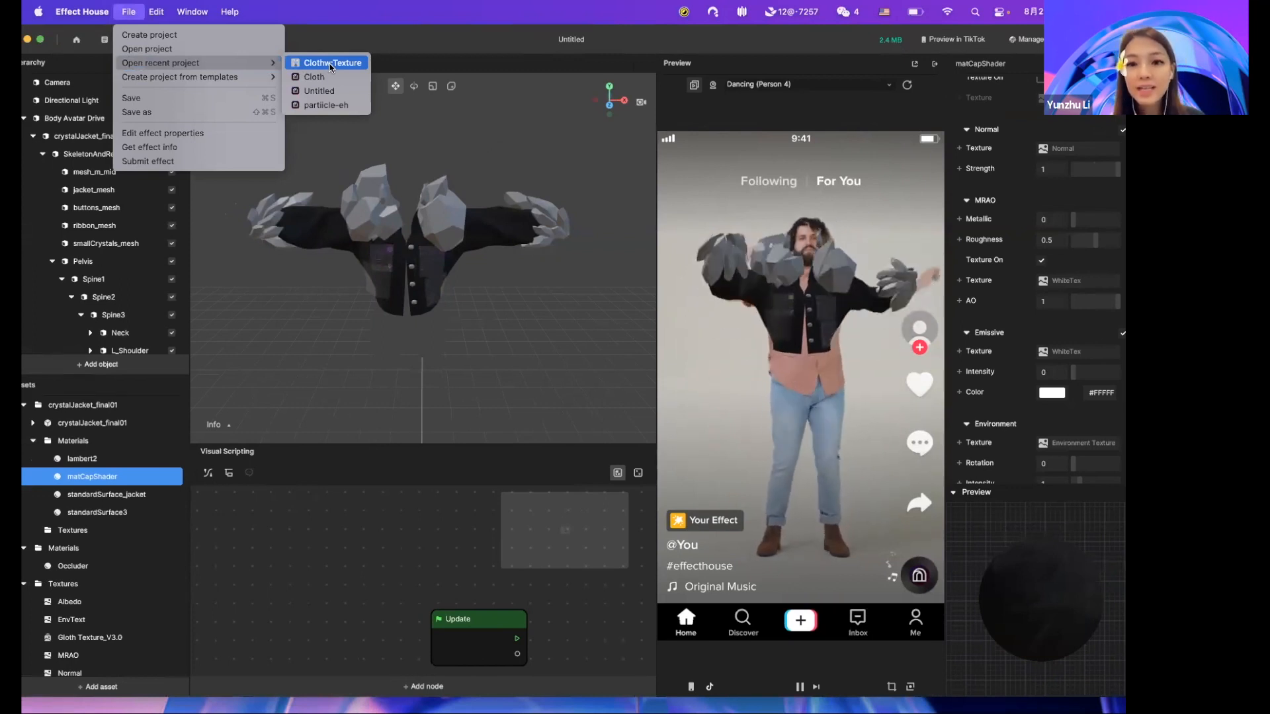
pyautogui.click(331, 64)
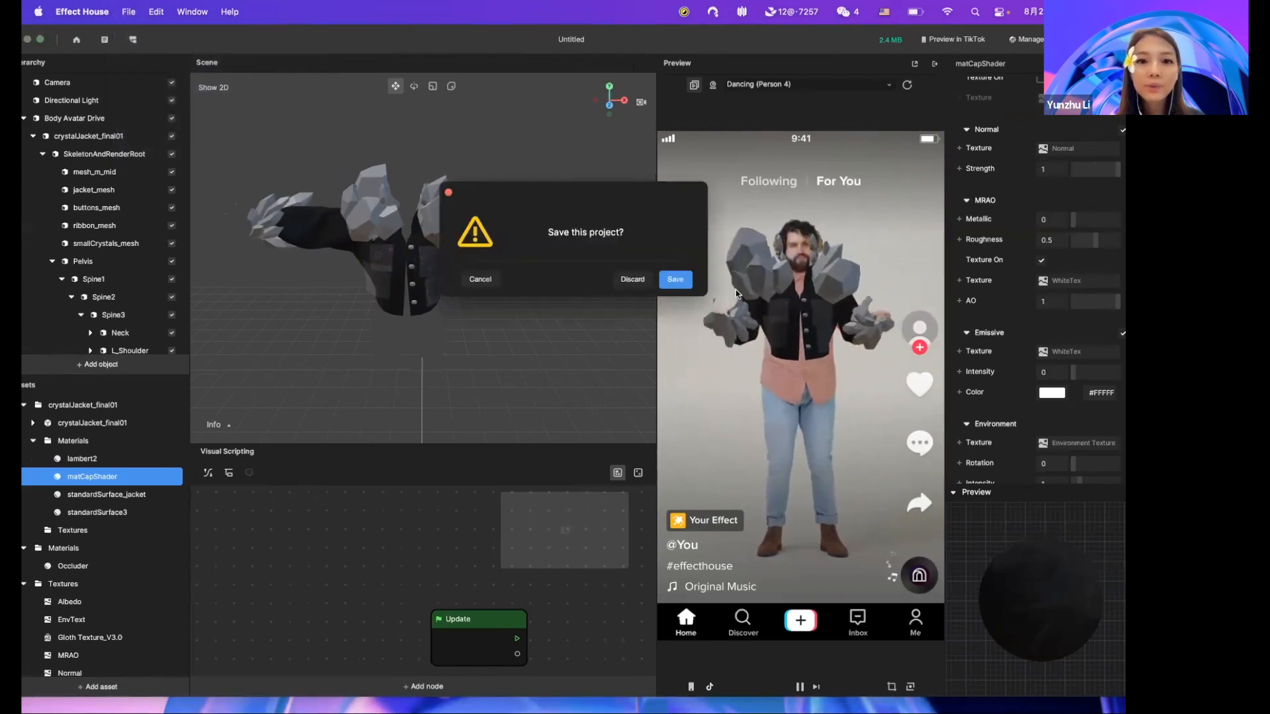
pyautogui.click(639, 284)
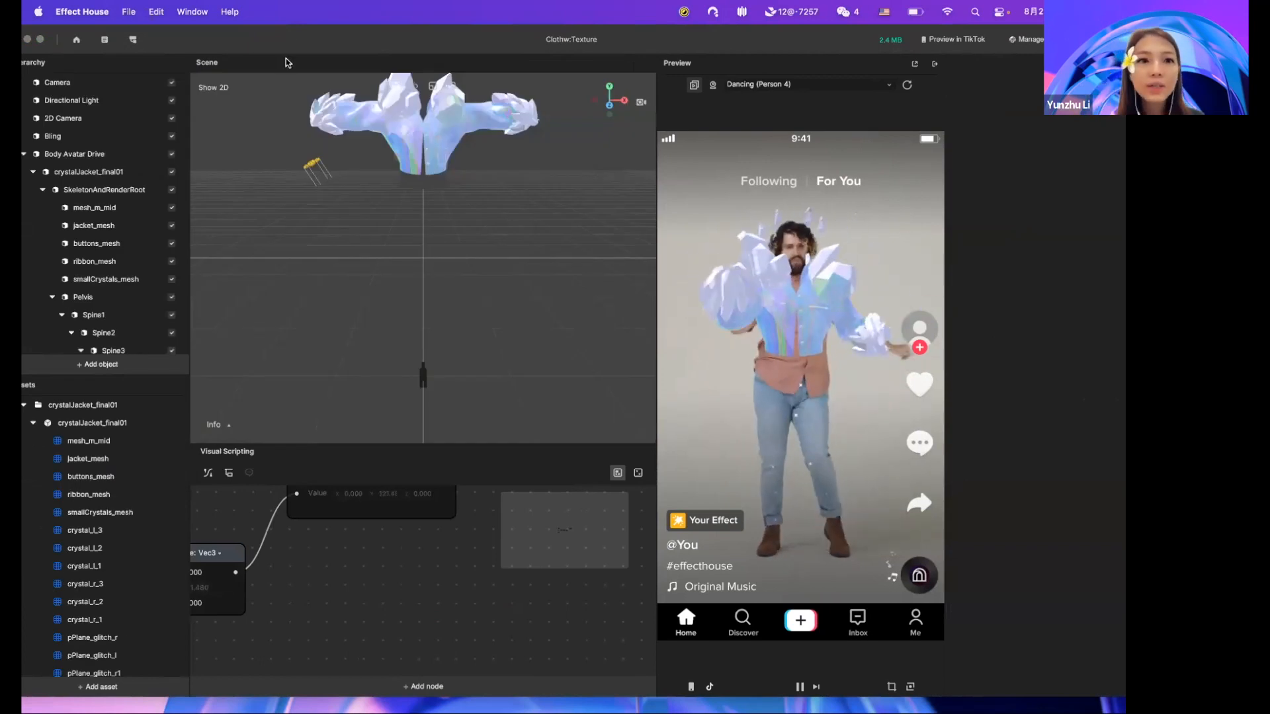
# Bring the project window fully into view and disable the Bling object in the scene hierarchy.
pyautogui.moveTo(239, 41); pyautogui.dragTo(260, 43)
pyautogui.moveTo(29, 31)
pyautogui.mouseDown()
pyautogui.moveTo(116, 31)
pyautogui.moveTo(38, 31)
pyautogui.mouseUp()
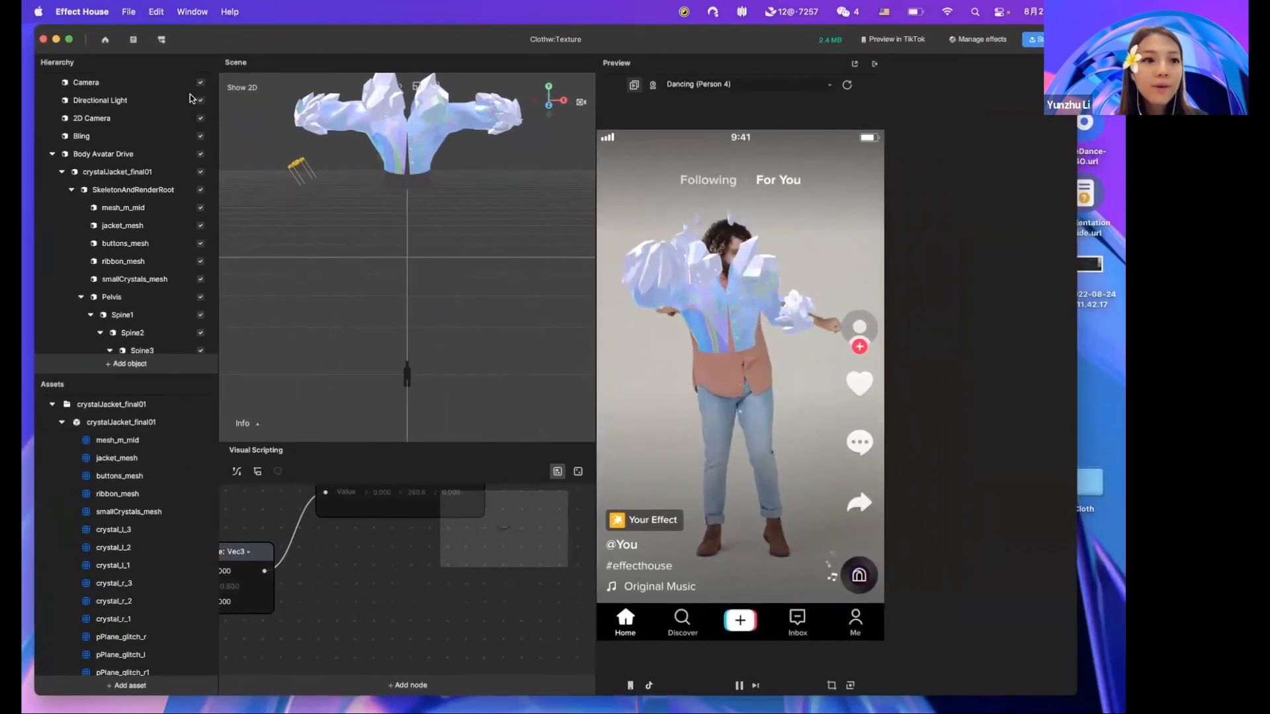
pyautogui.click(201, 136)
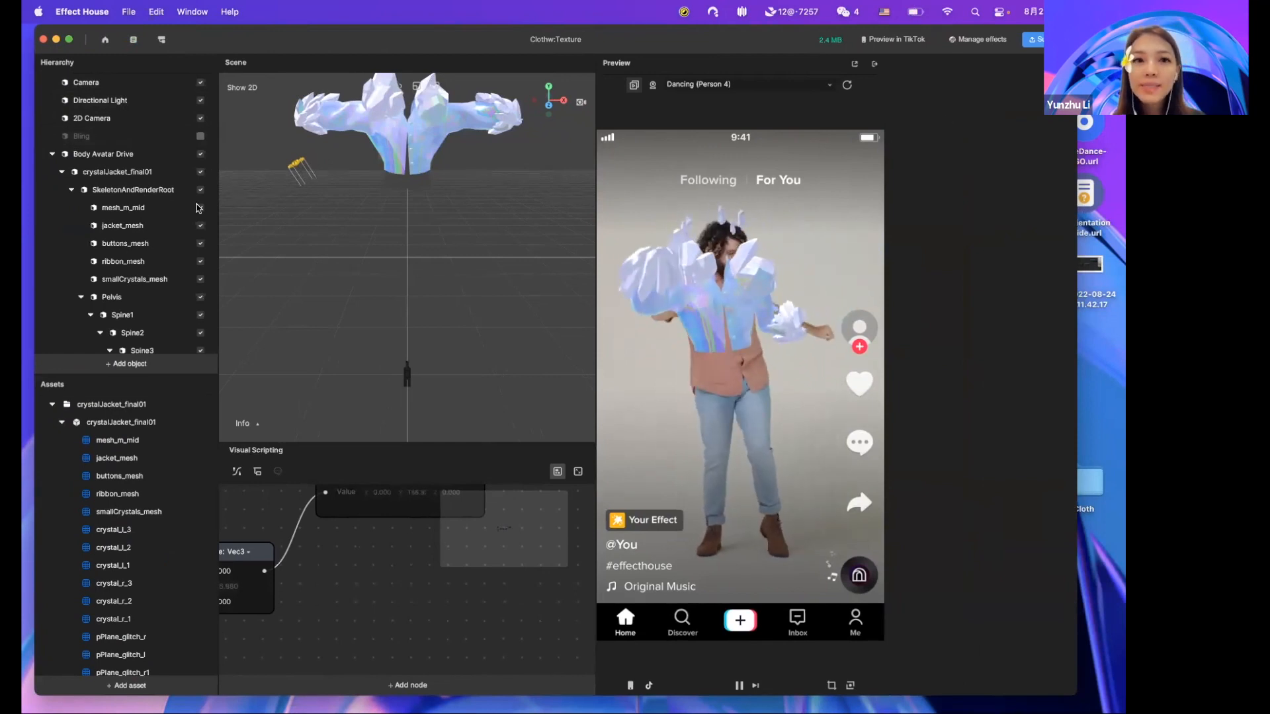
# Select jacket_mesh to inspect its material, and collapse the crystalJacket_final01 model in the assets to reach the Materials folder.
pyautogui.click(159, 226)
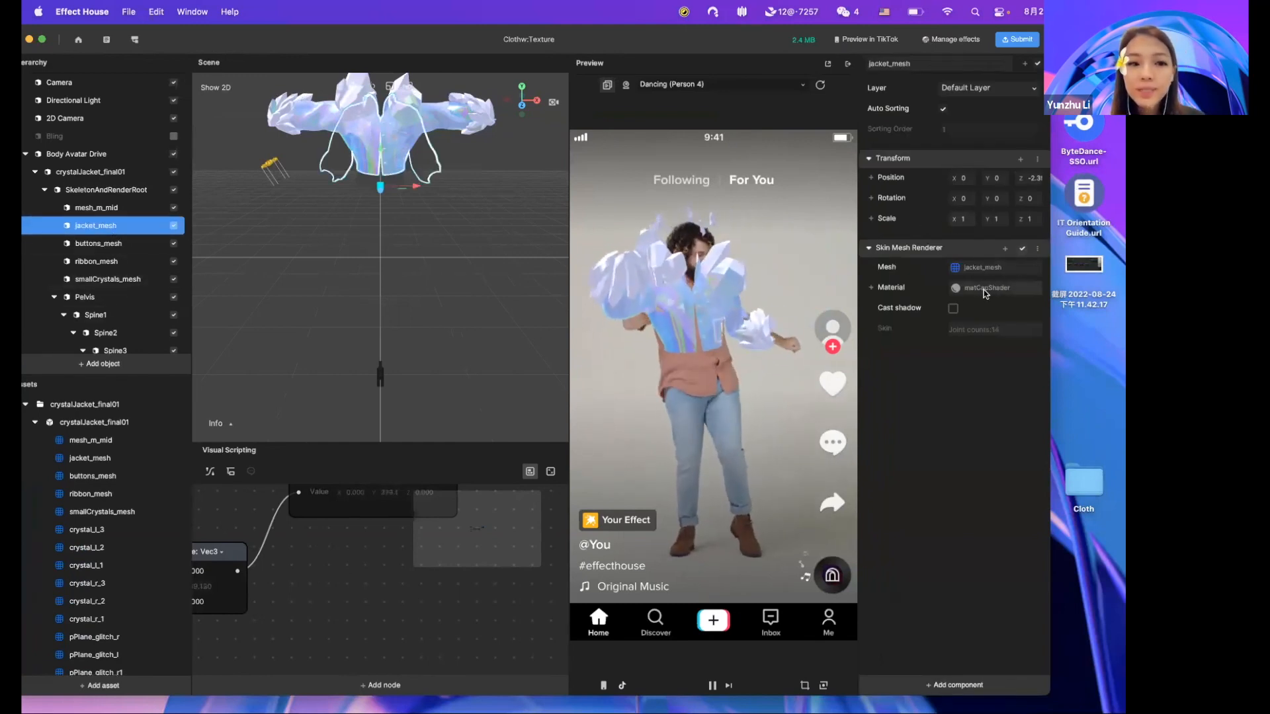
pyautogui.scroll(-2, 116, 483)
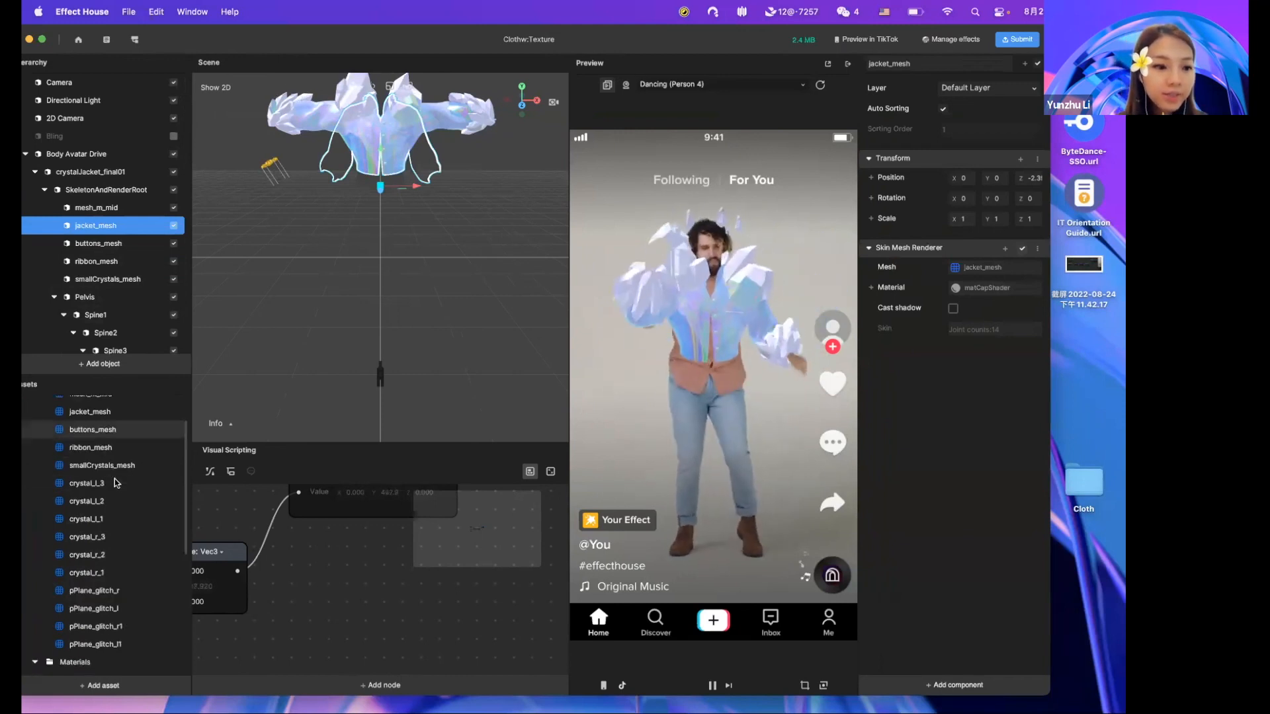
pyautogui.scroll(1, 115, 482)
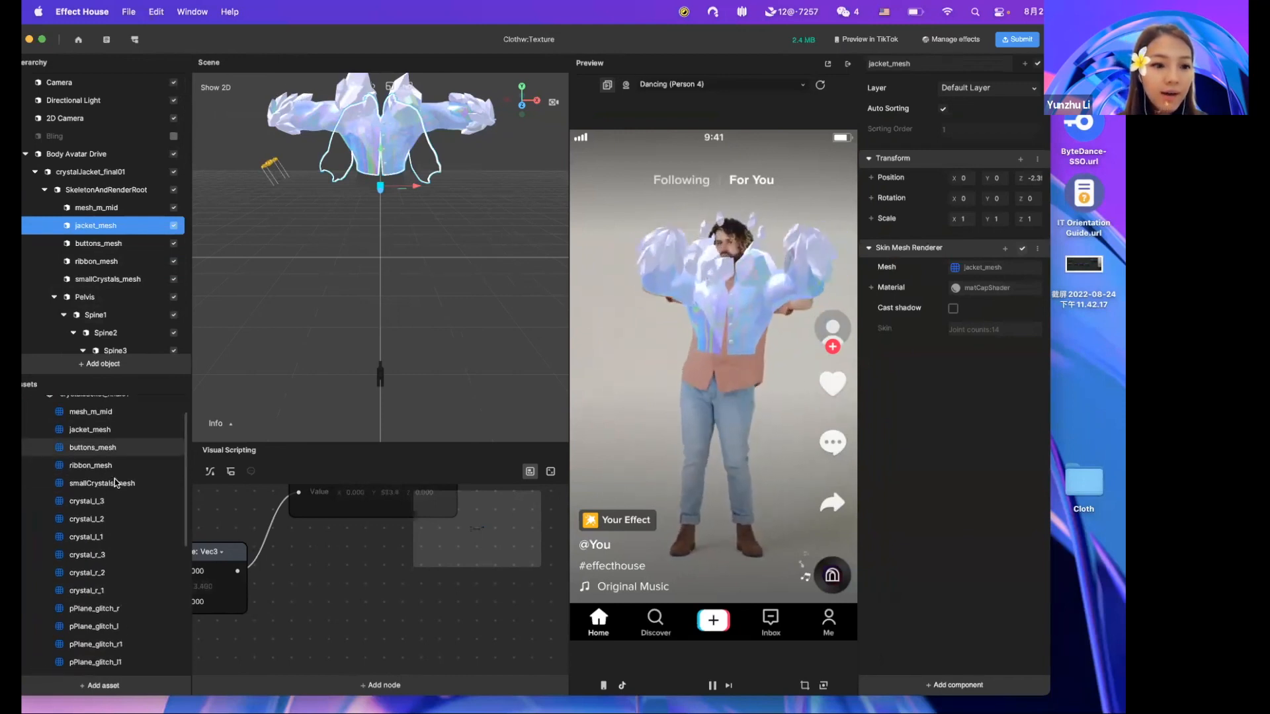
pyautogui.click(111, 471)
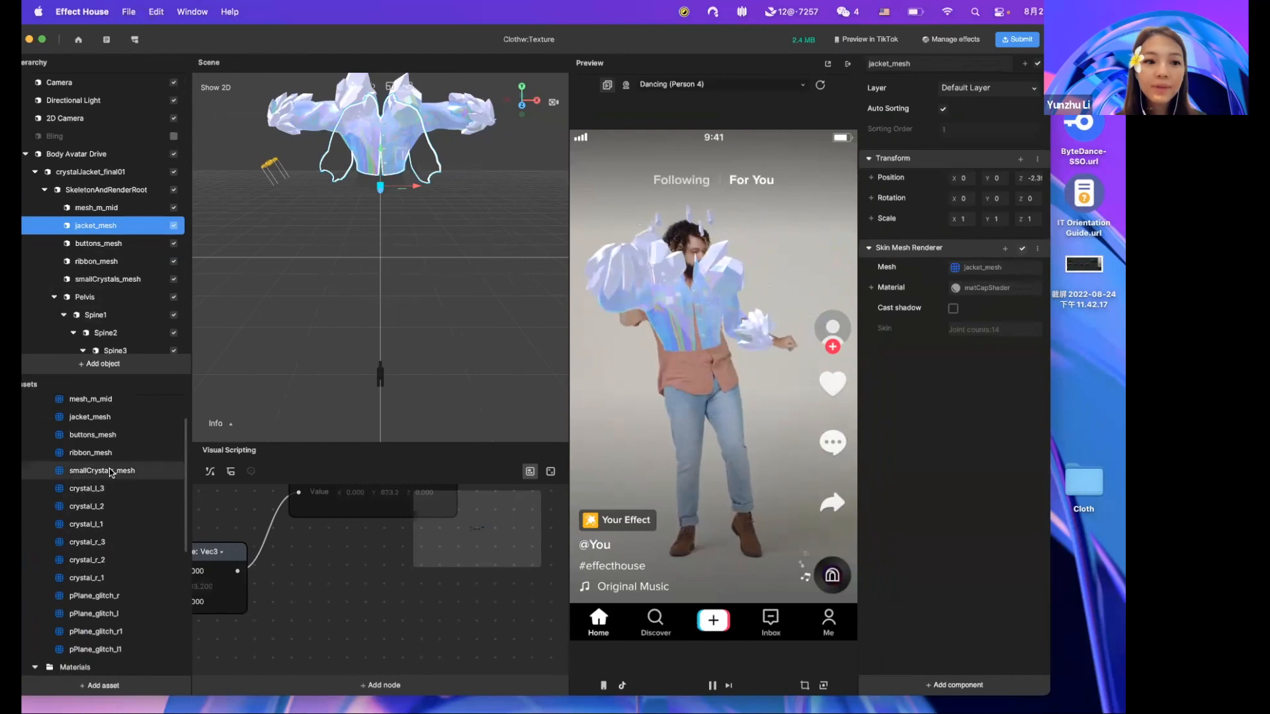
pyautogui.scroll(3, 116, 450)
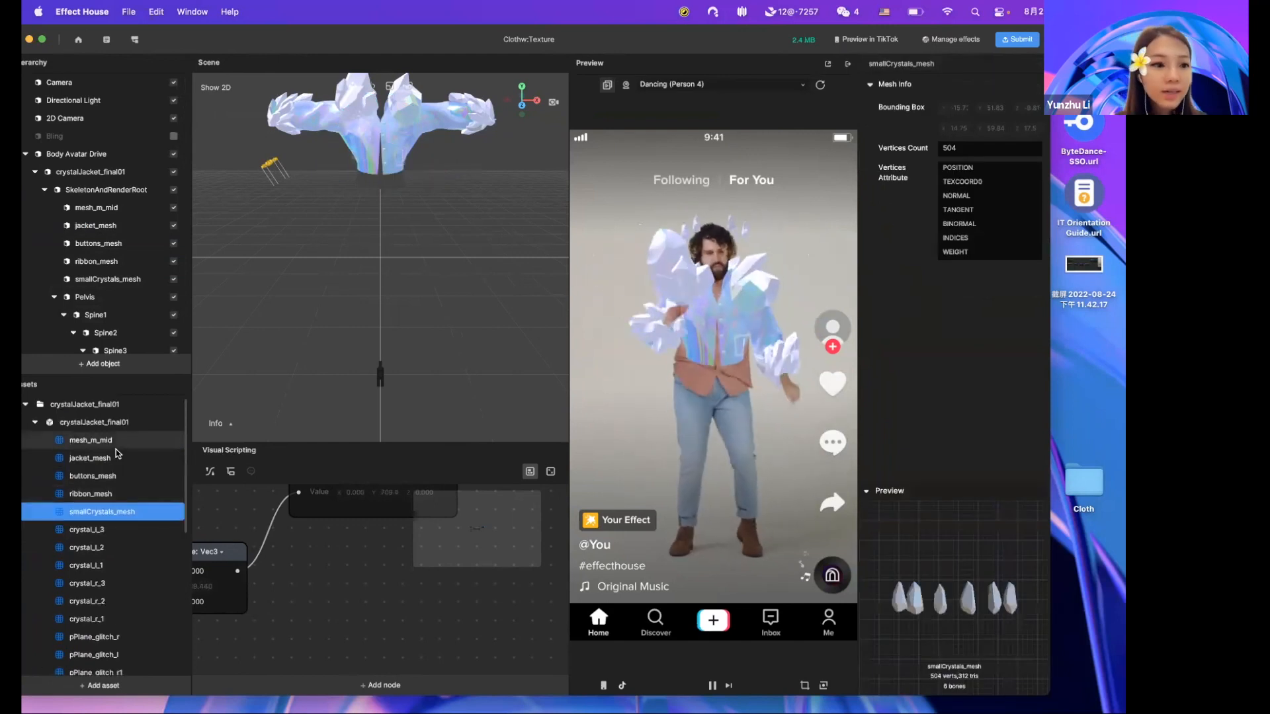
pyautogui.click(34, 423)
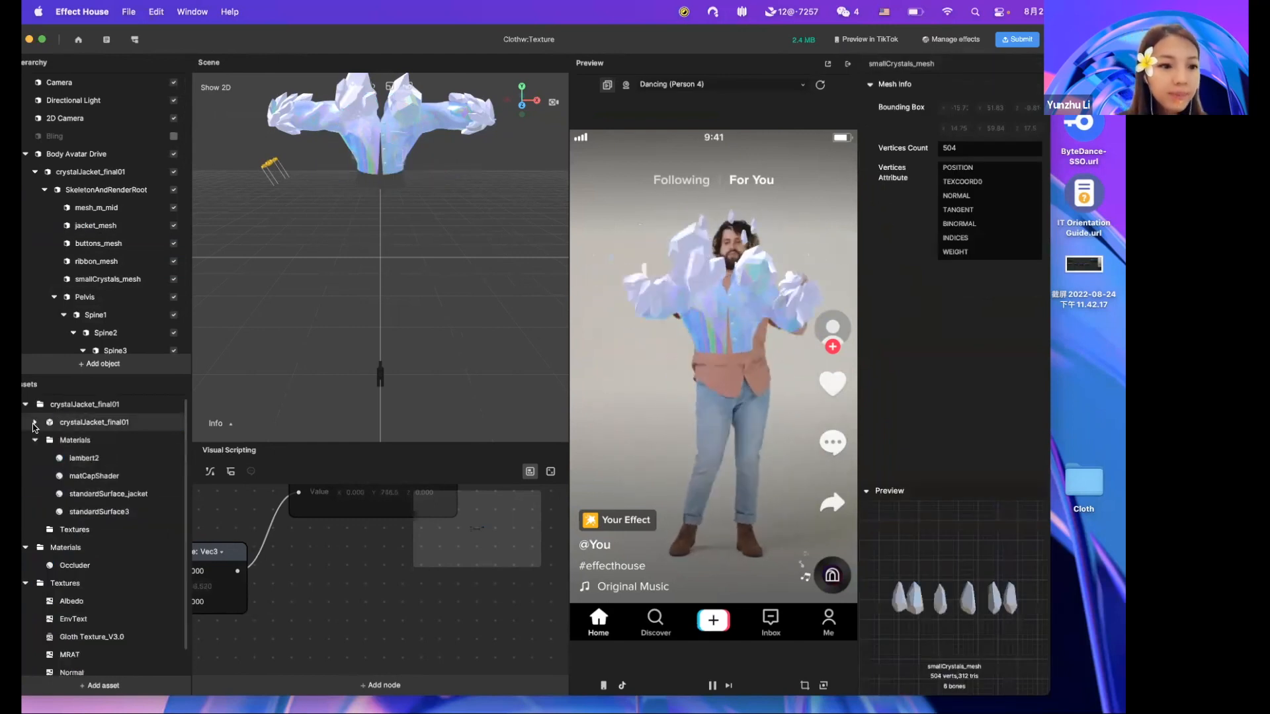
# Open the matCapShader material and set its MRAO Metallic value to 0.321.
pyautogui.click(92, 475)
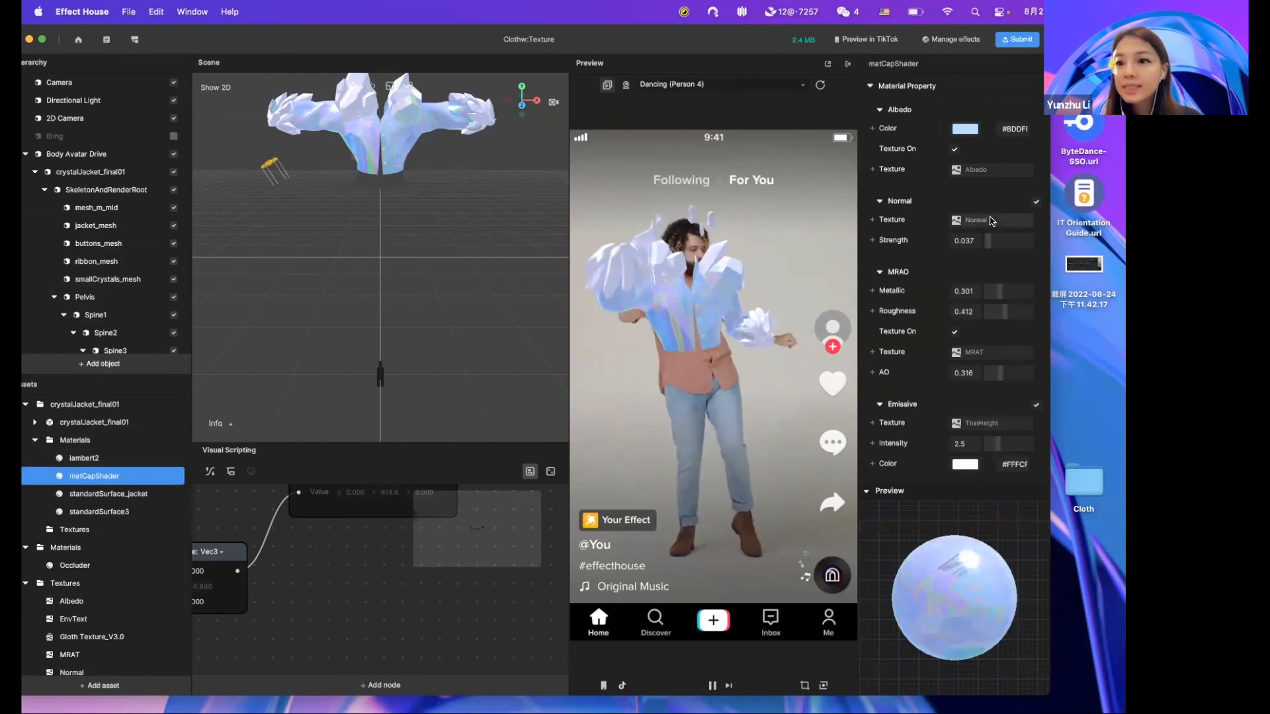
pyautogui.click(997, 290)
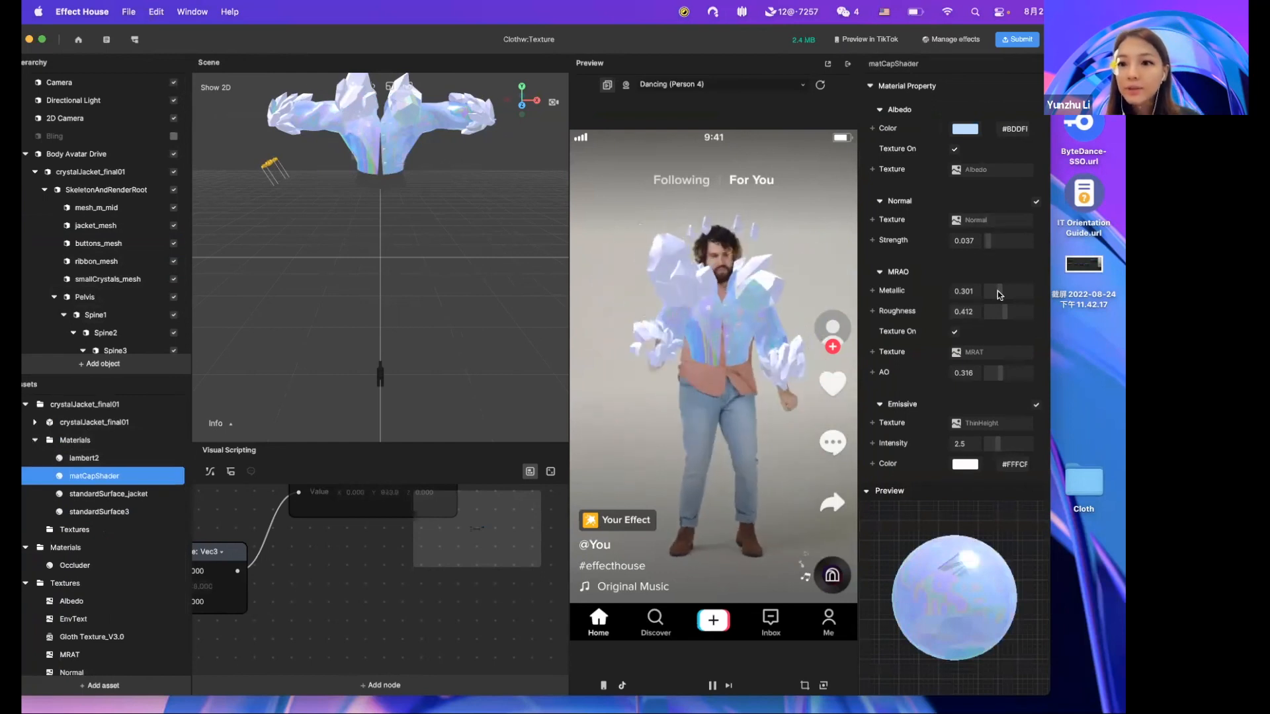
pyautogui.moveTo(1002, 290); pyautogui.dragTo(999, 289)
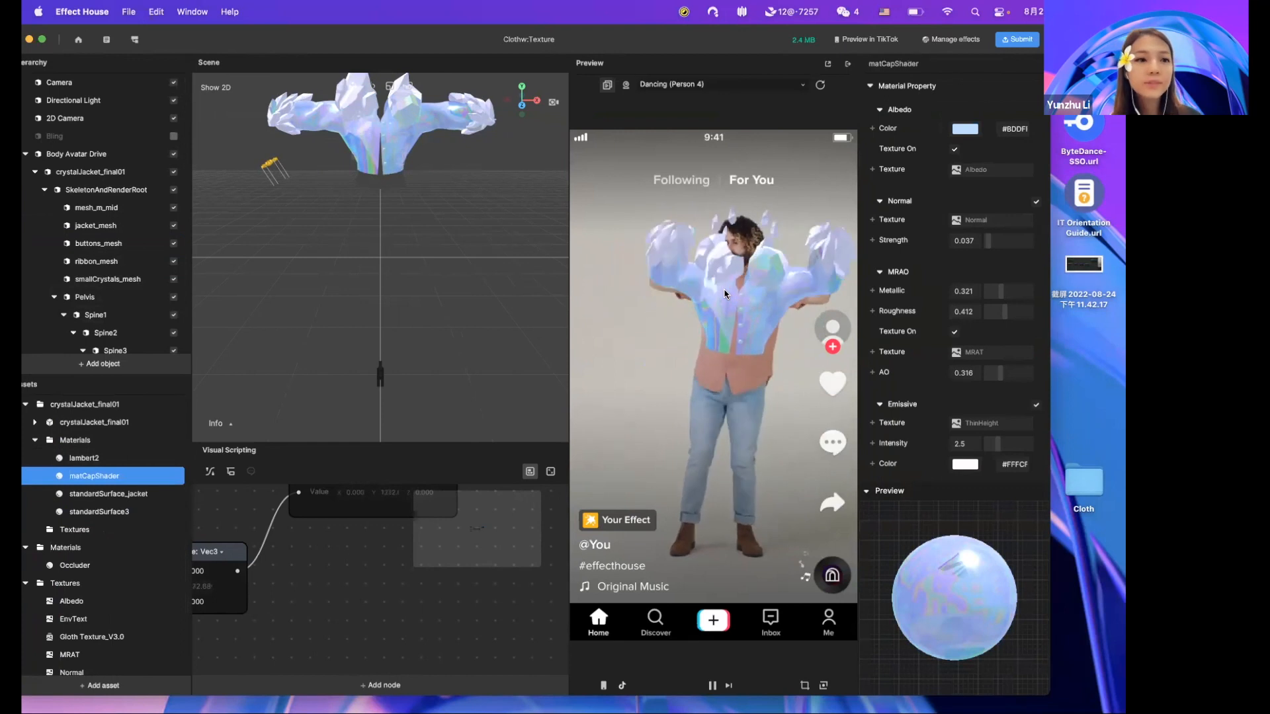
# Switch to the Google Chrome presentation, present from the Material Exploration slide through to the rotation node graph slide, and exit the slideshow.
pyautogui.moveTo(574, 688)
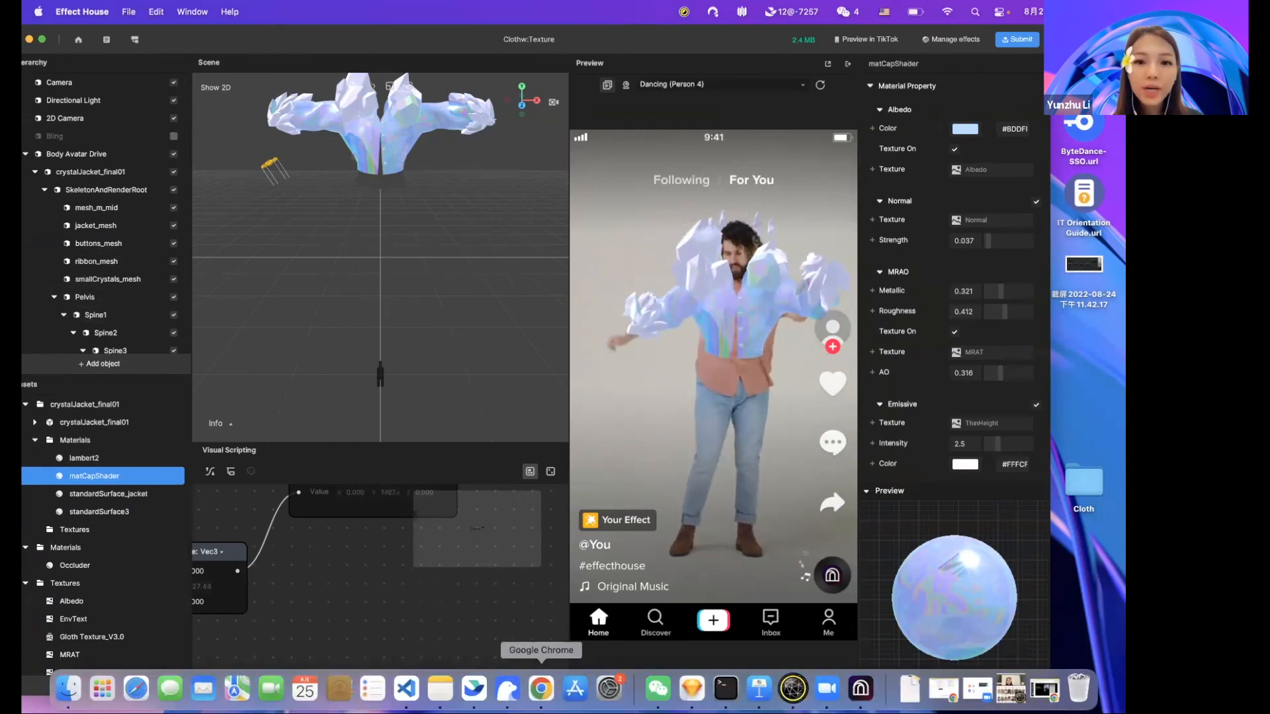
pyautogui.click(541, 688)
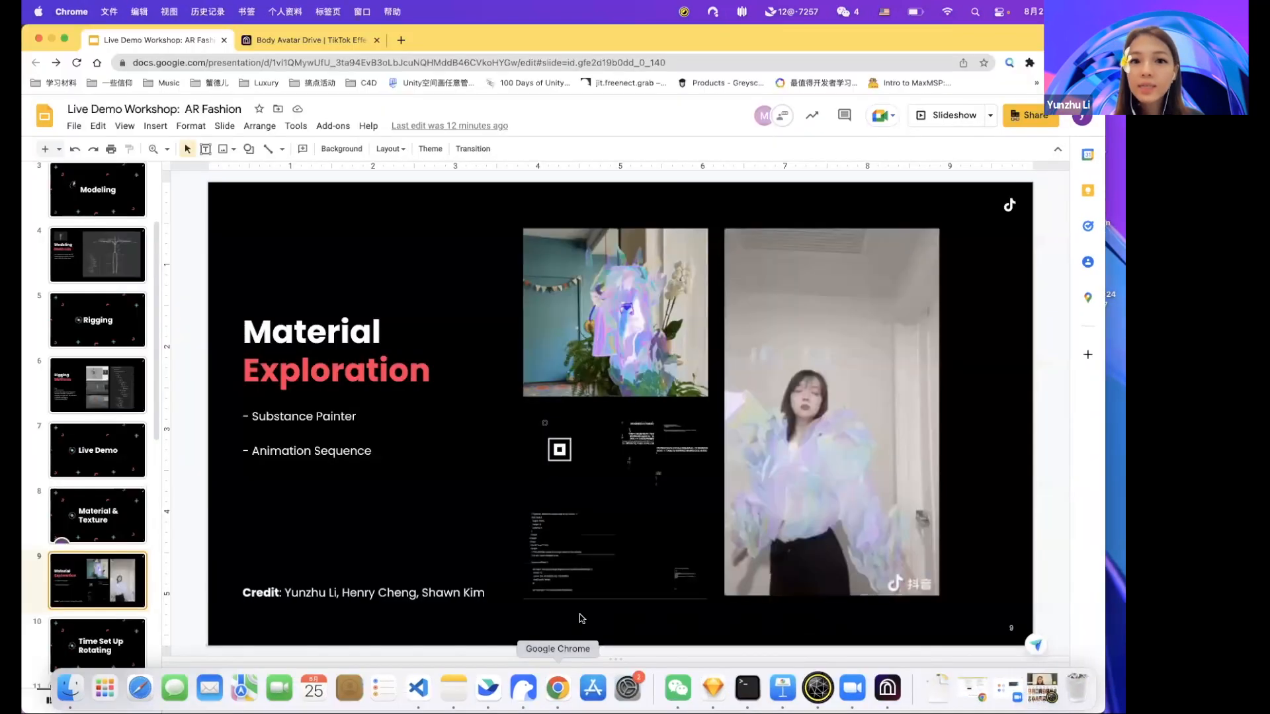
pyautogui.click(942, 115)
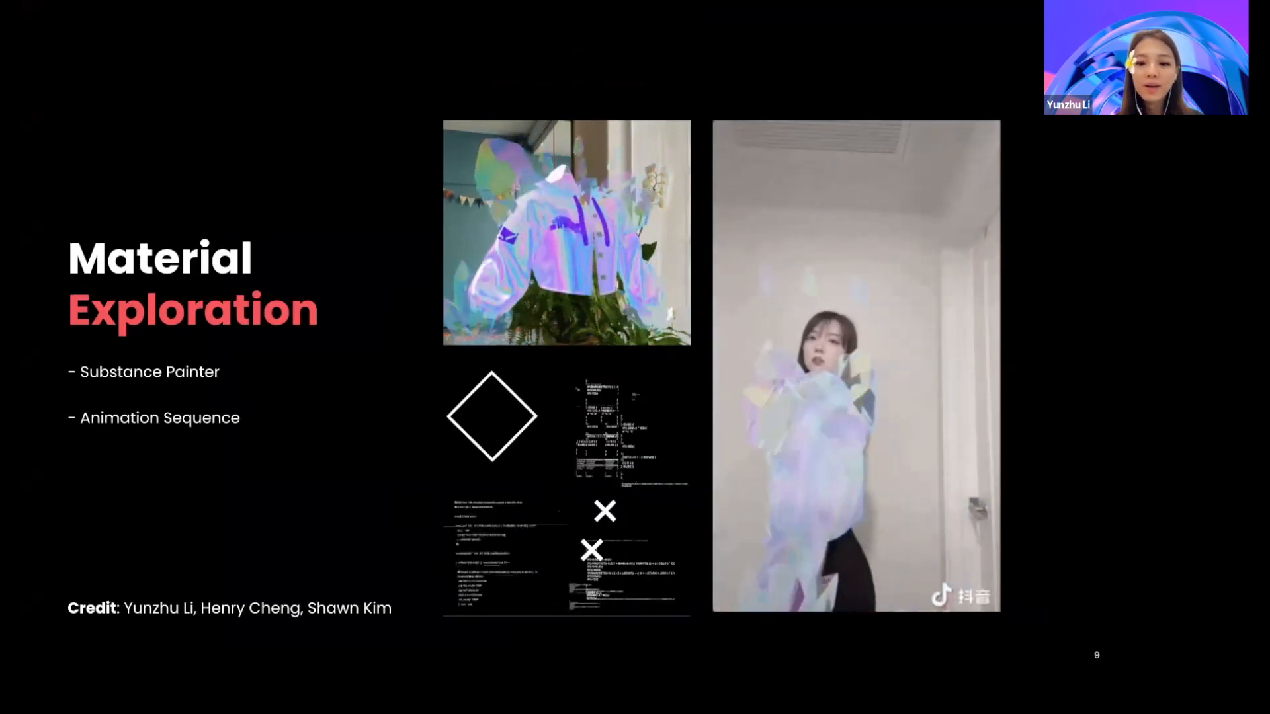
pyautogui.press('Right')
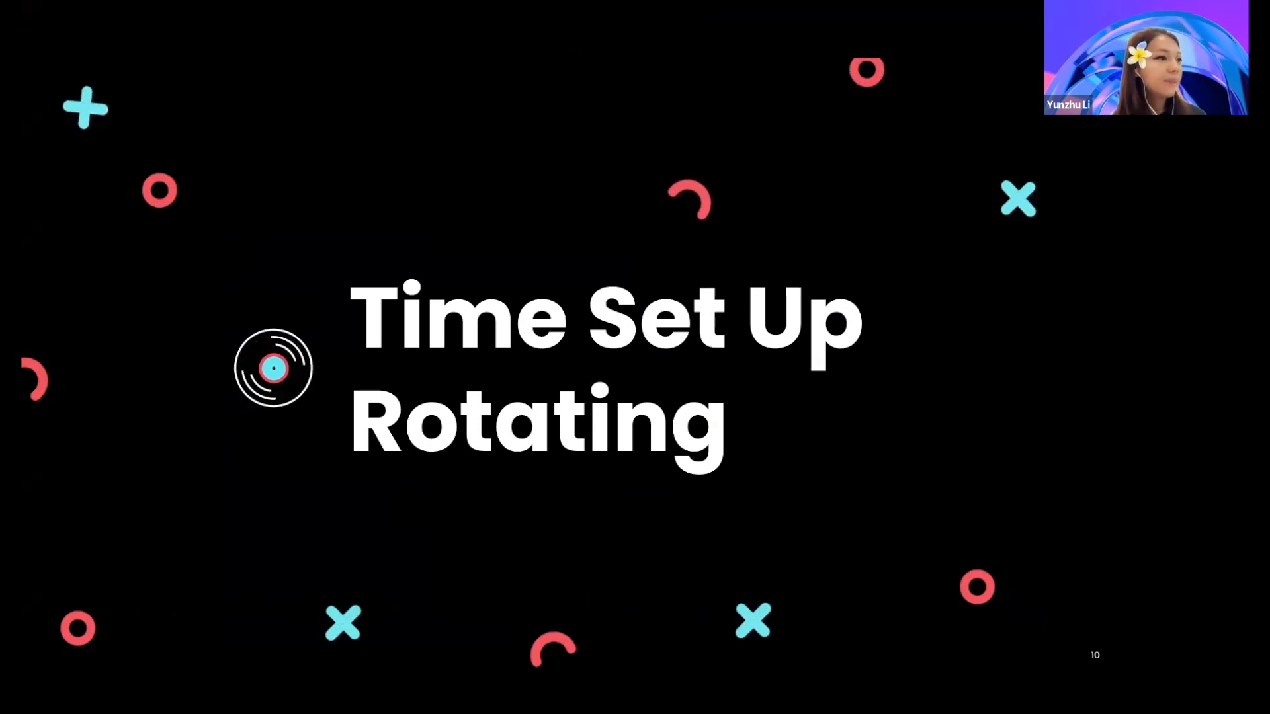
pyautogui.press('Right')
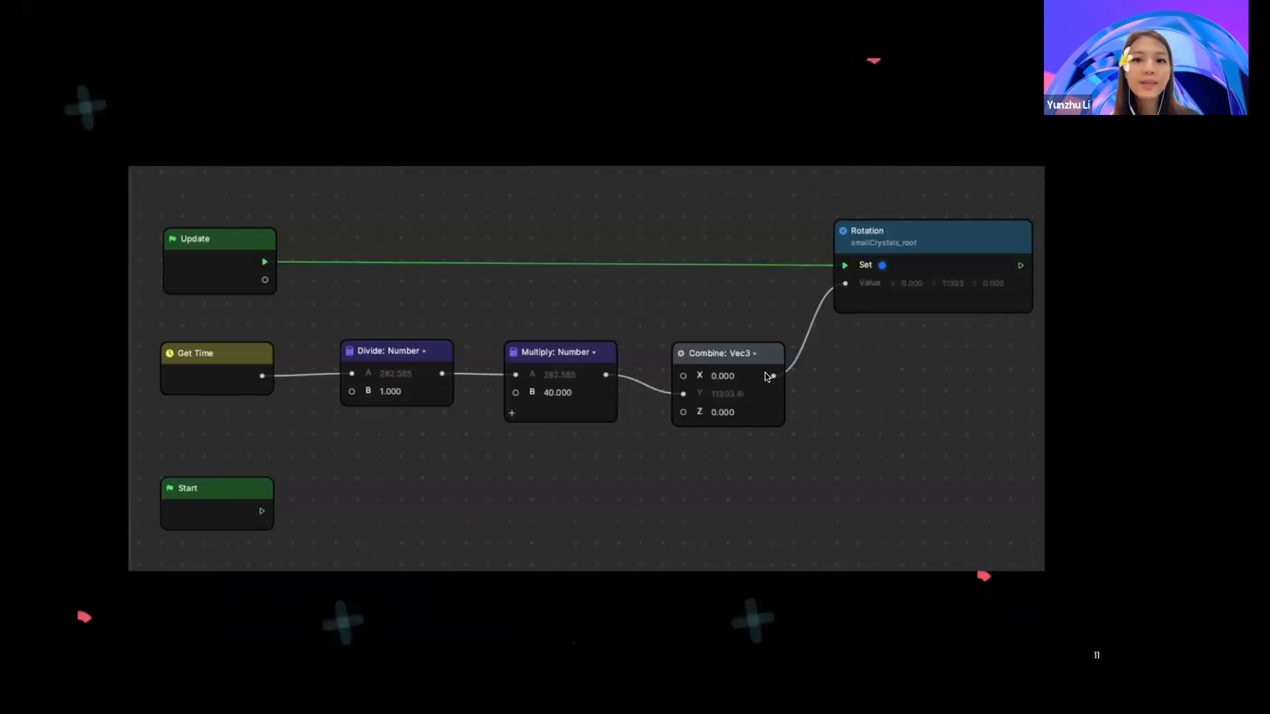
pyautogui.press('Escape')
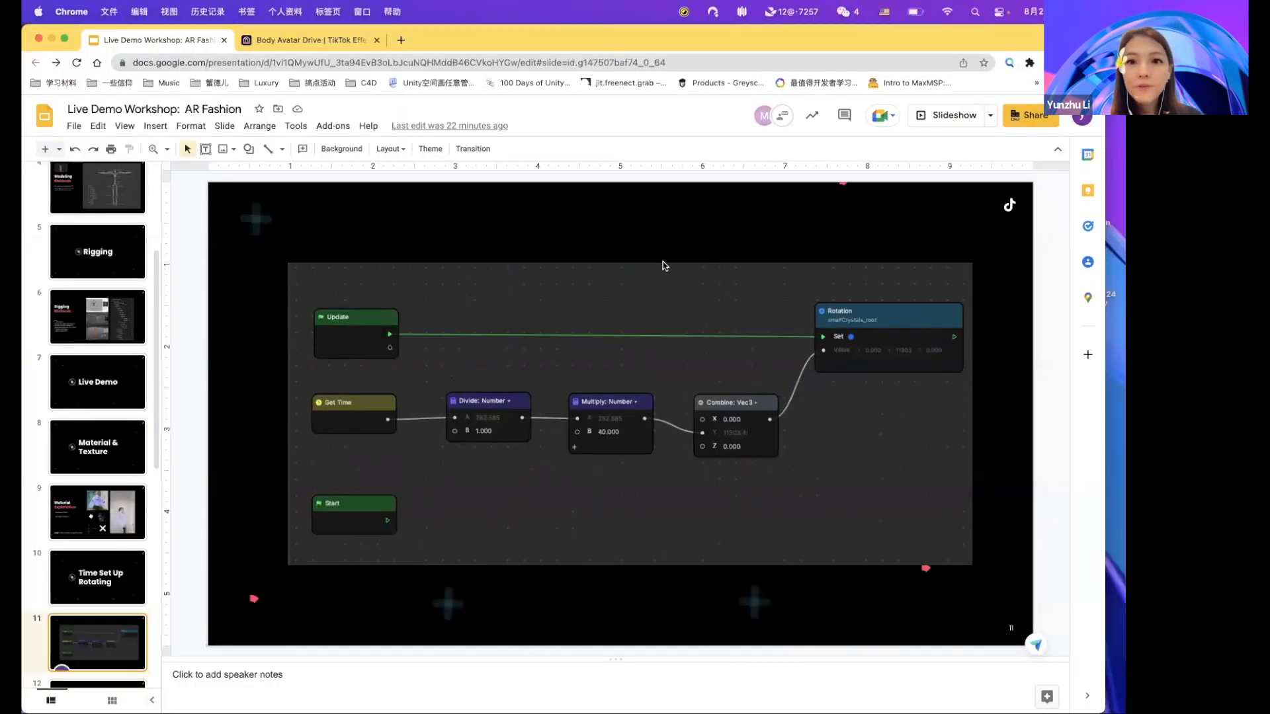
# Switch back to Effect House and enlarge the Visual Scripting area in both width and height.
pyautogui.moveTo(783, 703)
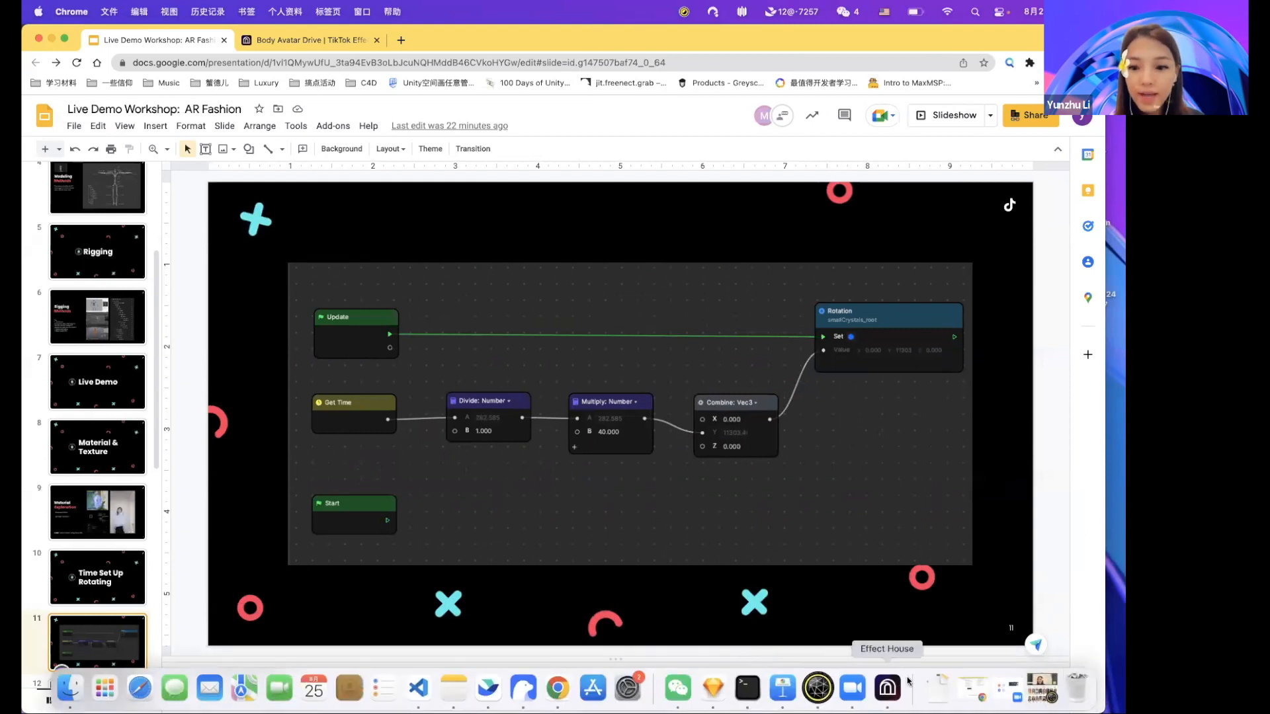
pyautogui.click(886, 694)
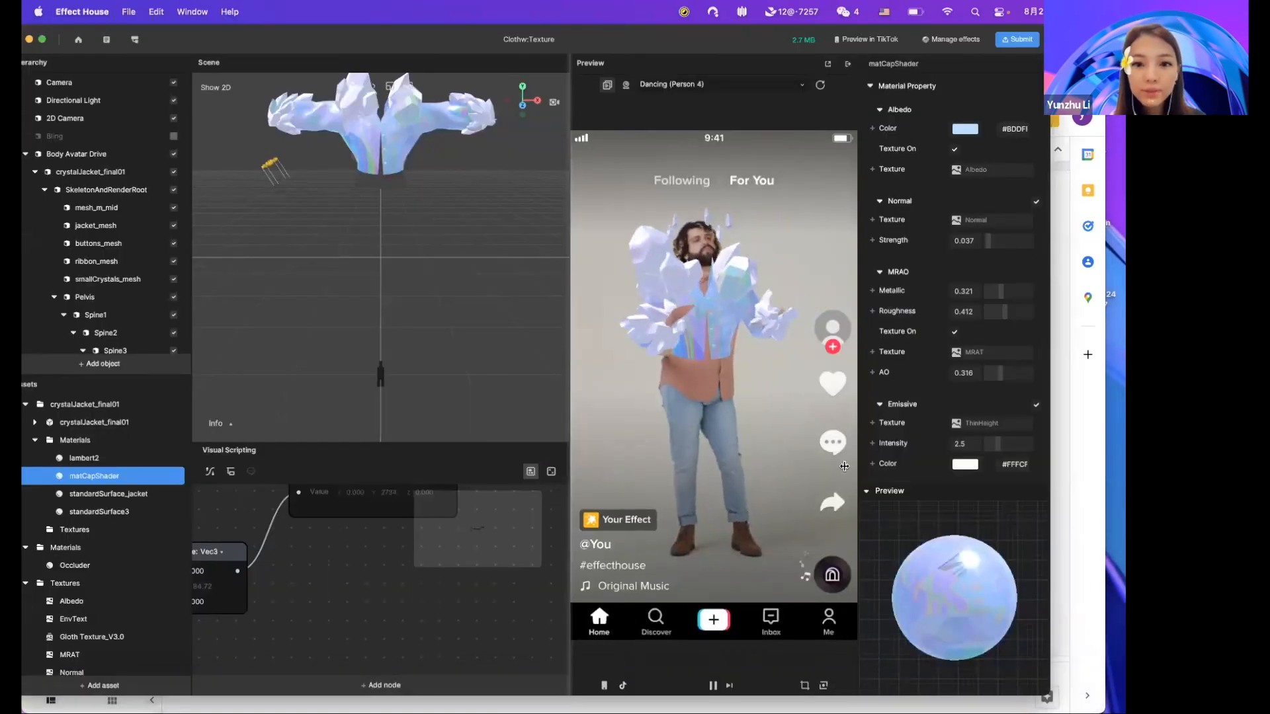
pyautogui.moveTo(567, 449); pyautogui.dragTo(703, 449)
pyautogui.moveTo(611, 438); pyautogui.dragTo(628, 302)
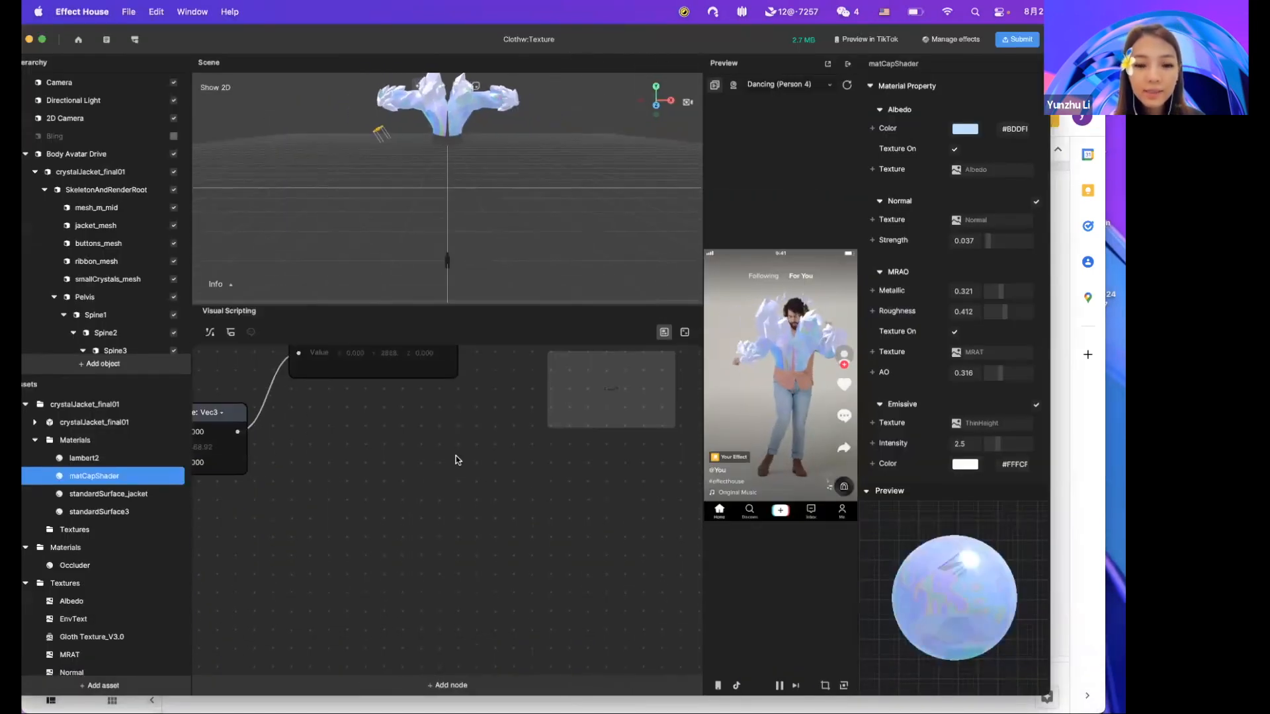
# Delete all existing nodes from the visual scripting graph.
pyautogui.moveTo(618, 388); pyautogui.dragTo(610, 389)
pyautogui.scroll(-5, 463, 475)
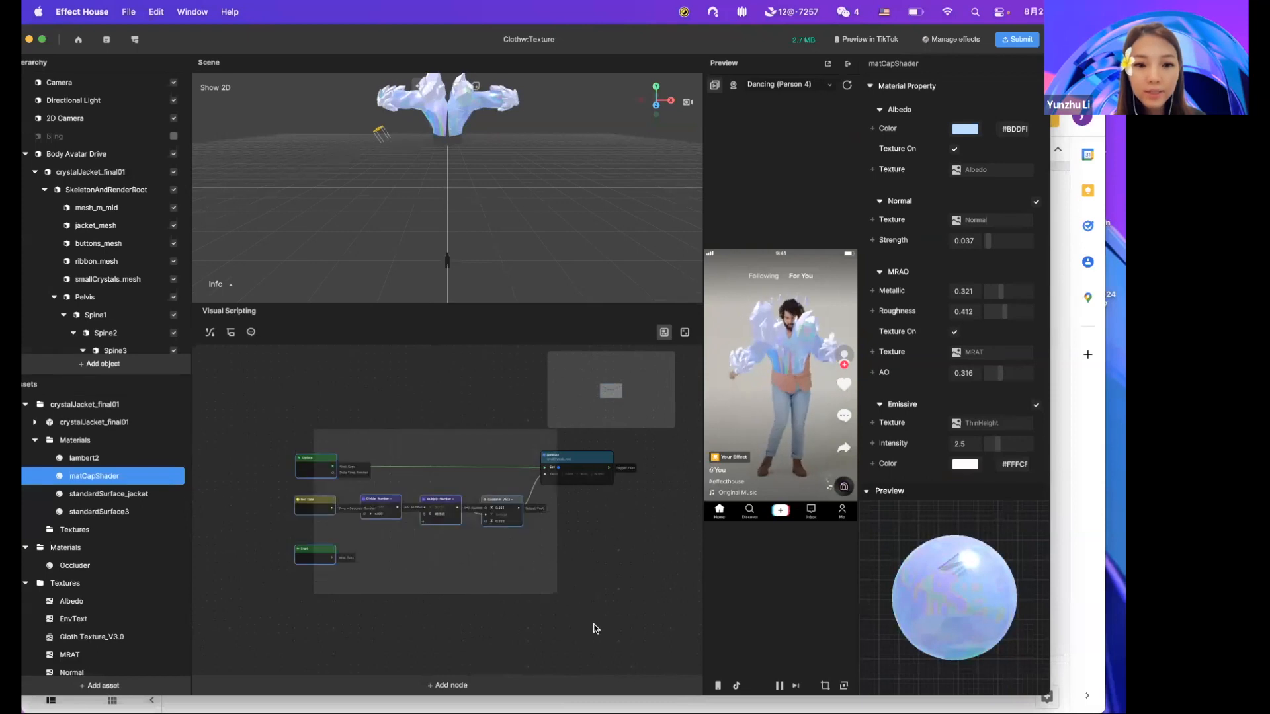
pyautogui.press('Delete')
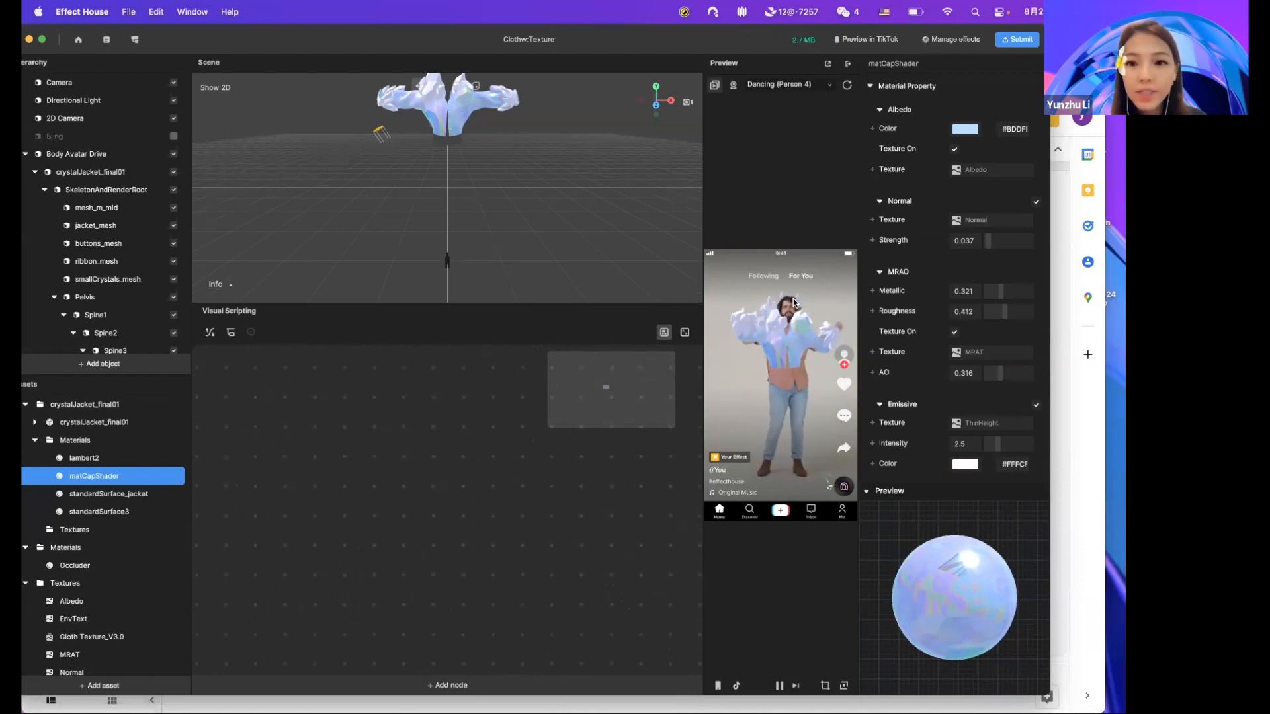
# Switch the smallCrystals_root object under Neck off and back on to enable all its small crystals.
pyautogui.scroll(-5, 78, 223)
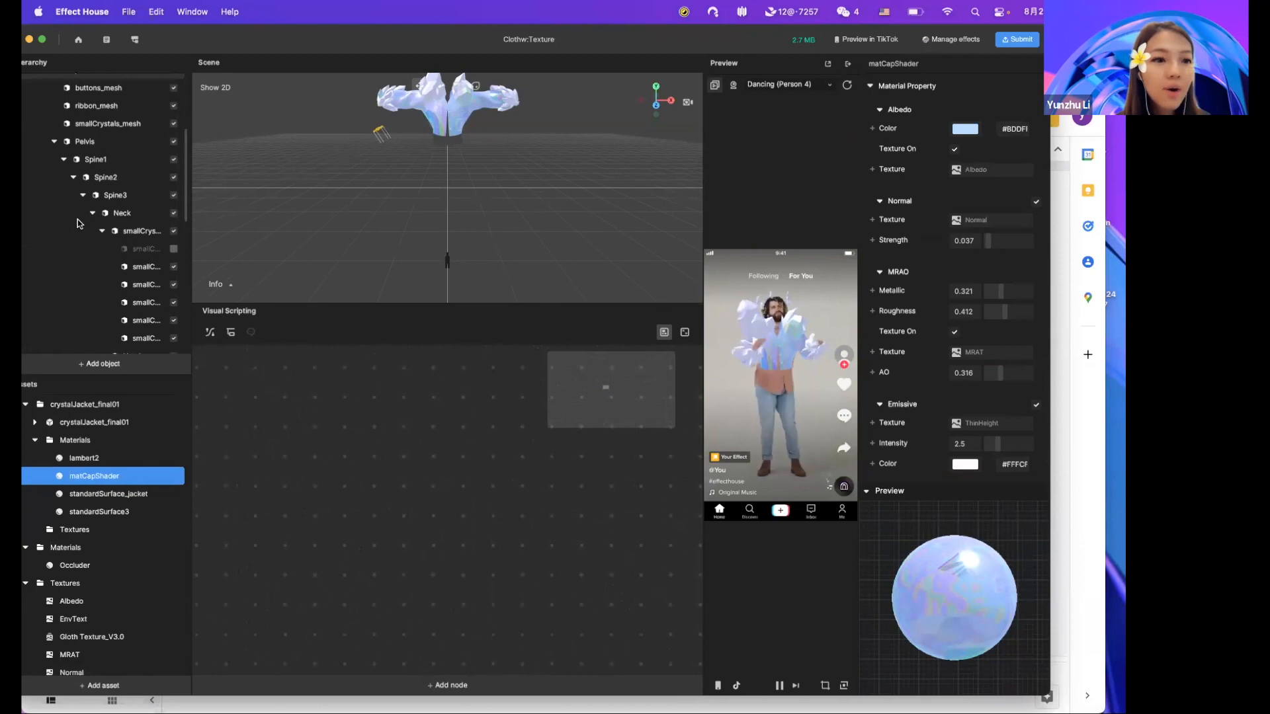
pyautogui.scroll(-1, 78, 223)
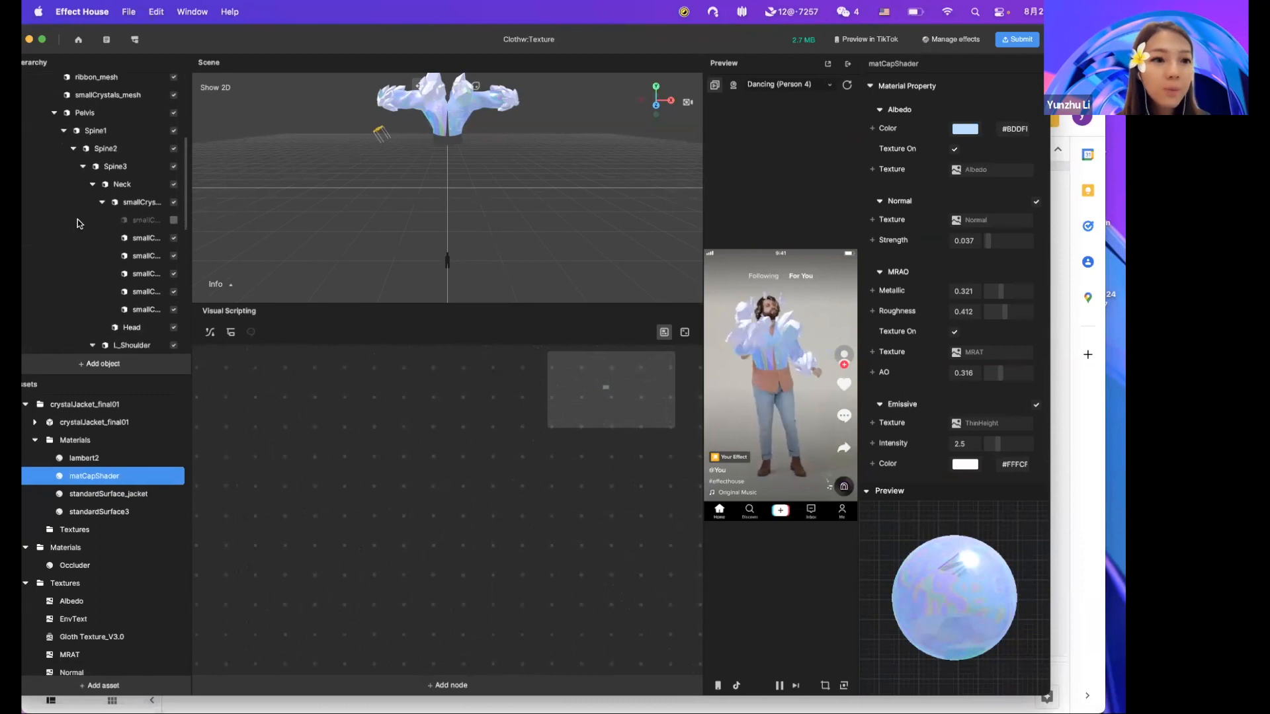
pyautogui.click(174, 203)
pyautogui.click(174, 203)
# Add a Set Rotation node for smallCrystals_root to the visual scripting graph and place it with free space beside it.
pyautogui.click(151, 204)
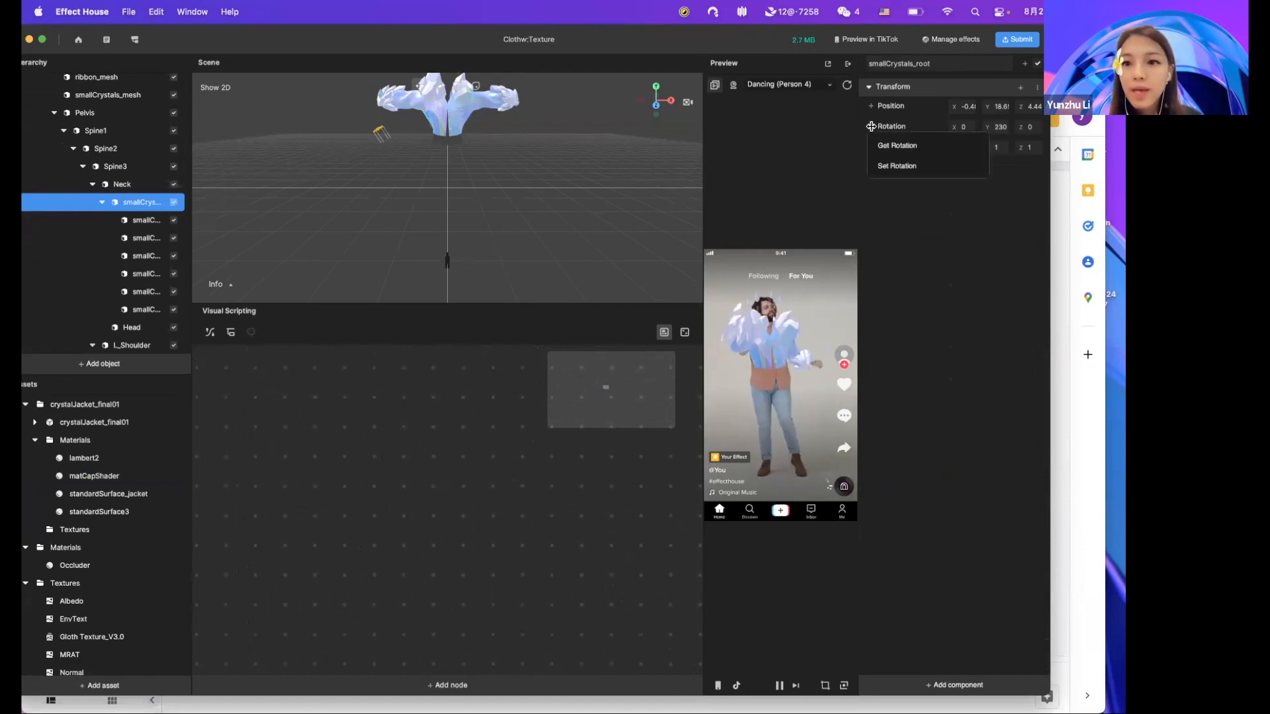
pyautogui.click(899, 165)
pyautogui.scroll(-3, 586, 567)
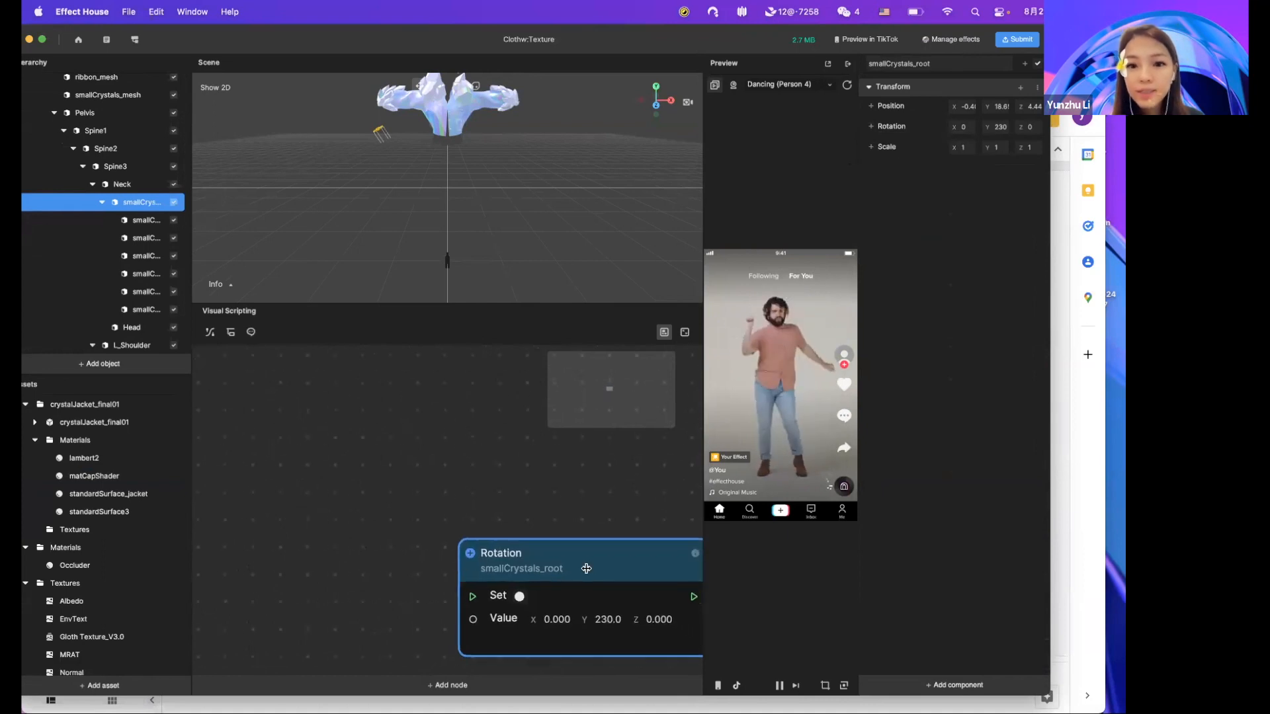
pyautogui.moveTo(586, 569); pyautogui.dragTo(596, 485)
pyautogui.scroll(-3, 596, 485)
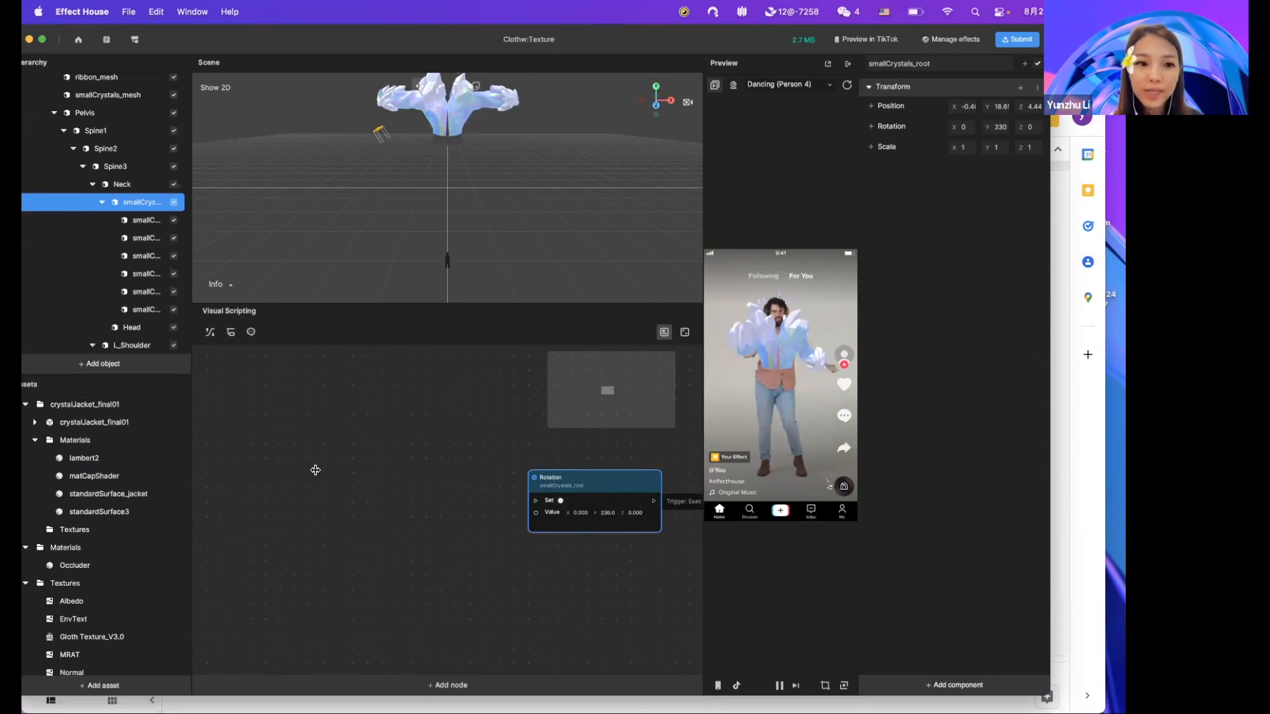
# Add an Update event node in the free space ahead of the Rotation node.
pyautogui.rightClick(258, 464)
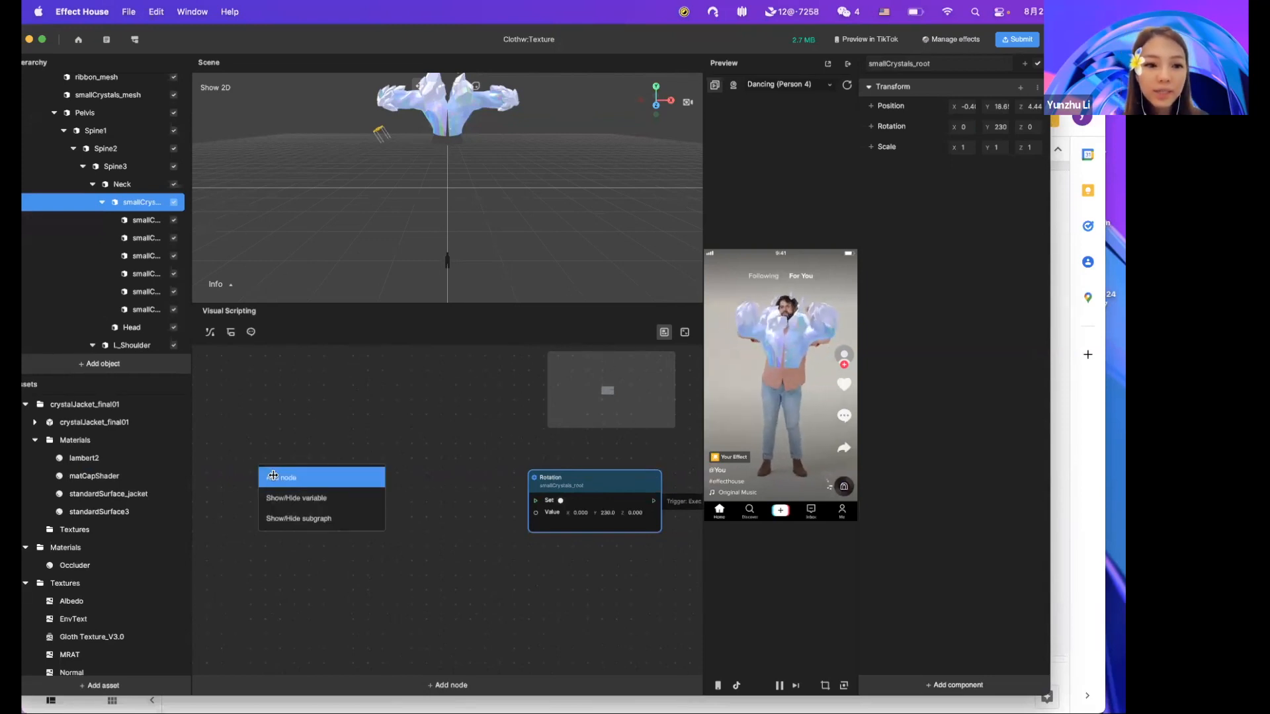
pyautogui.click(273, 476)
pyautogui.write('update')
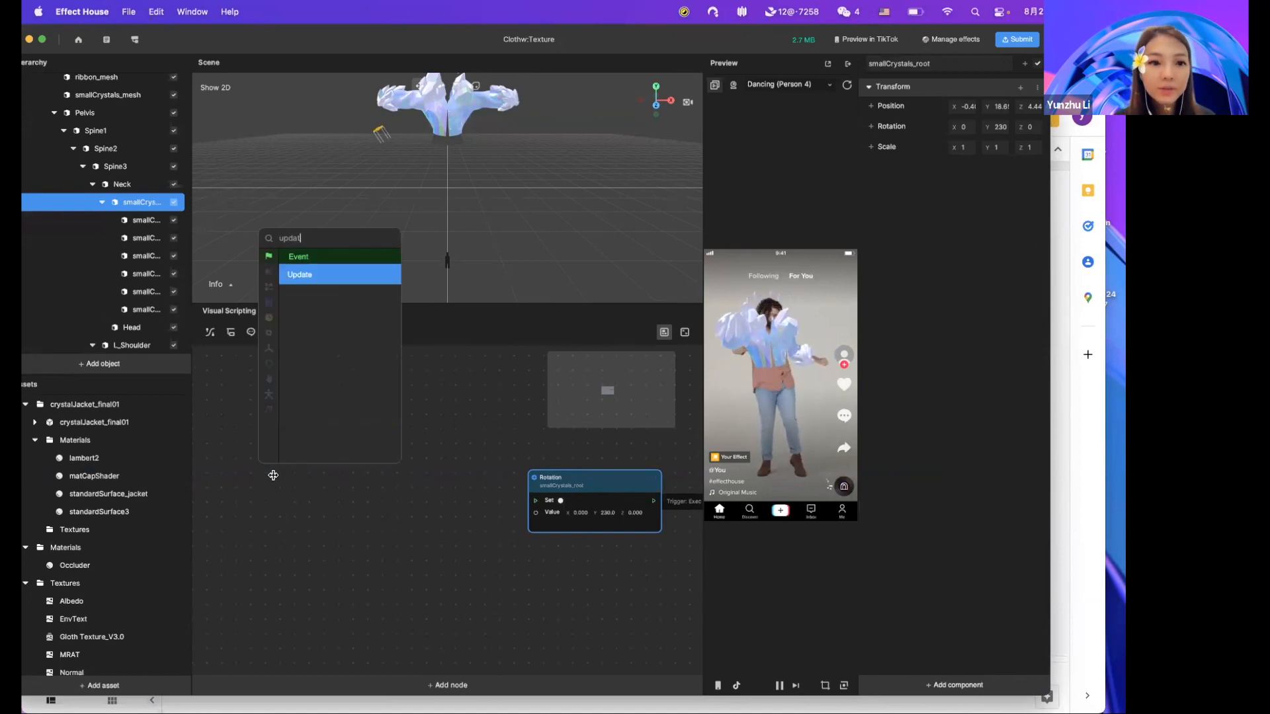
pyautogui.press('Return')
# Add a Start event node, align it beneath the Update node, and move the Rotation node slightly higher.
pyautogui.rightClick(268, 549)
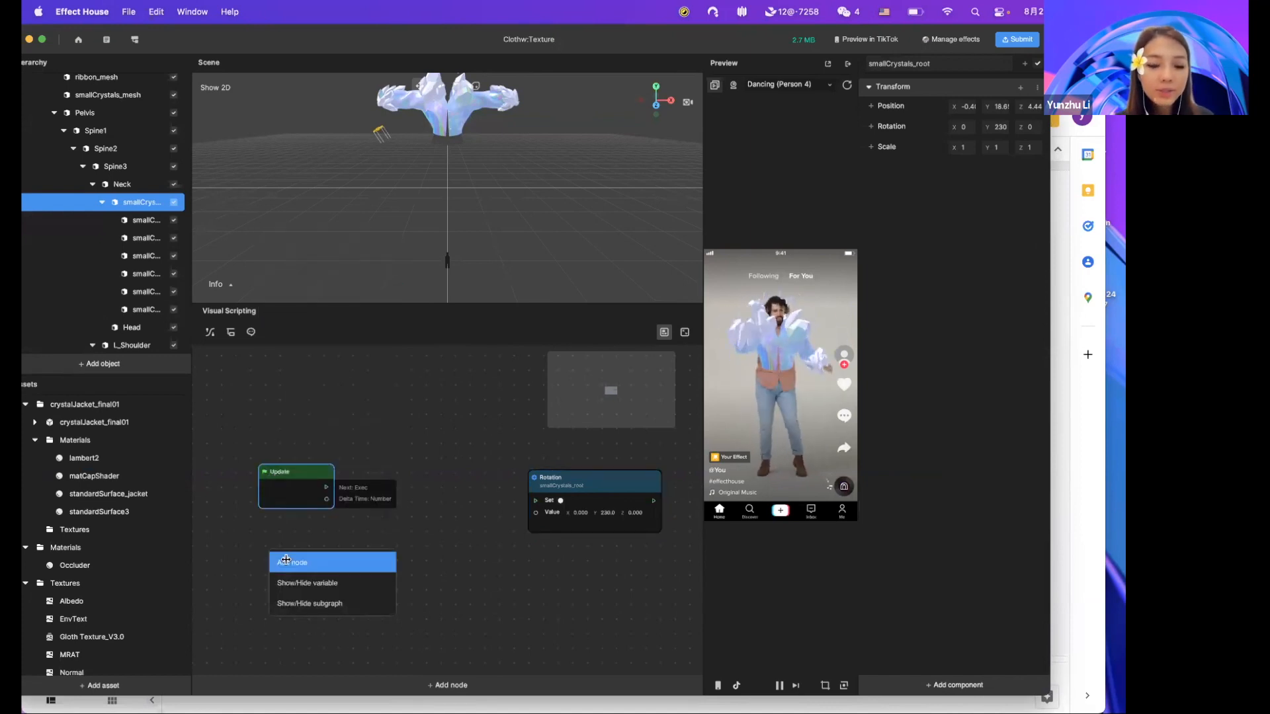
pyautogui.click(286, 559)
pyautogui.write('start')
pyautogui.press('Return')
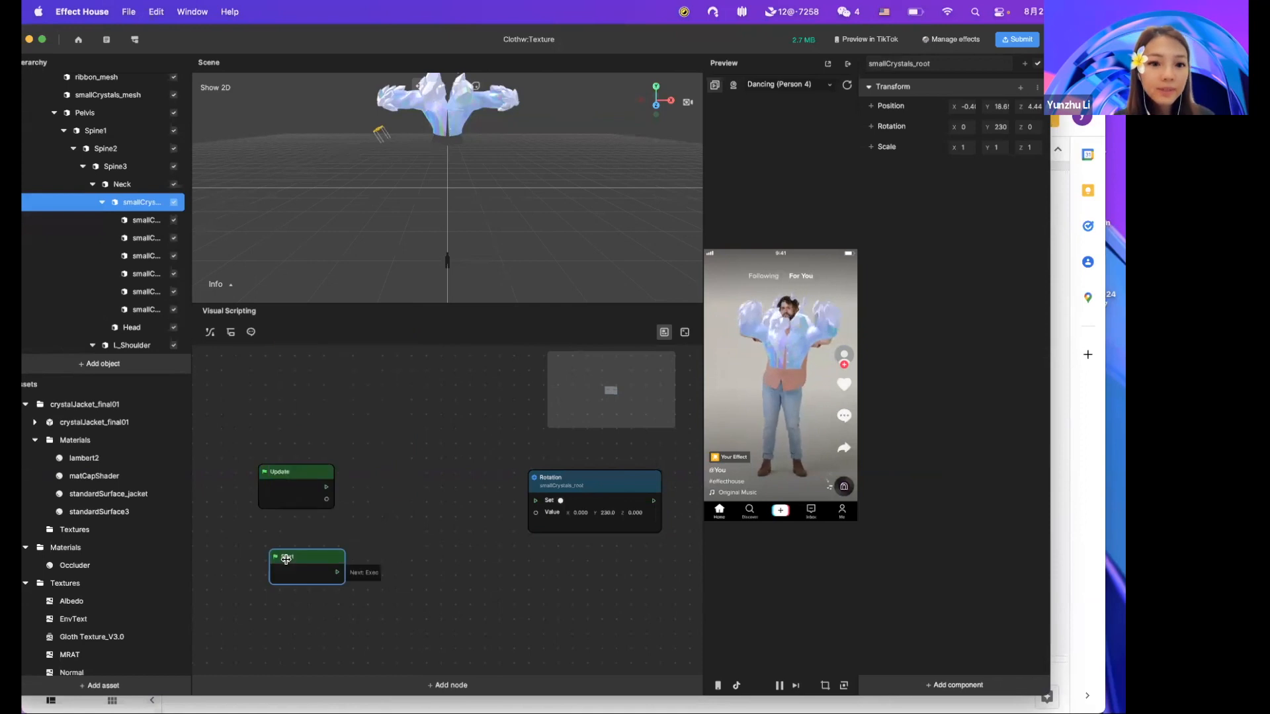
pyautogui.moveTo(624, 470); pyautogui.dragTo(636, 456)
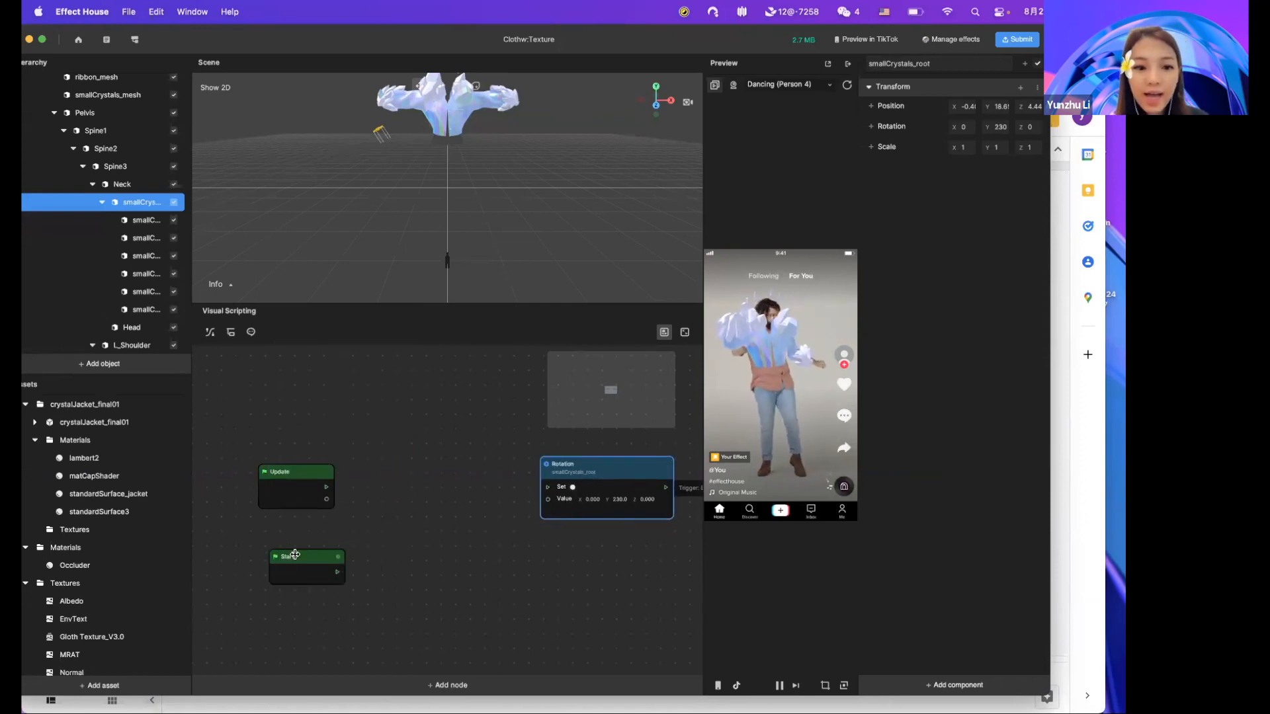
pyautogui.moveTo(295, 554); pyautogui.dragTo(284, 549)
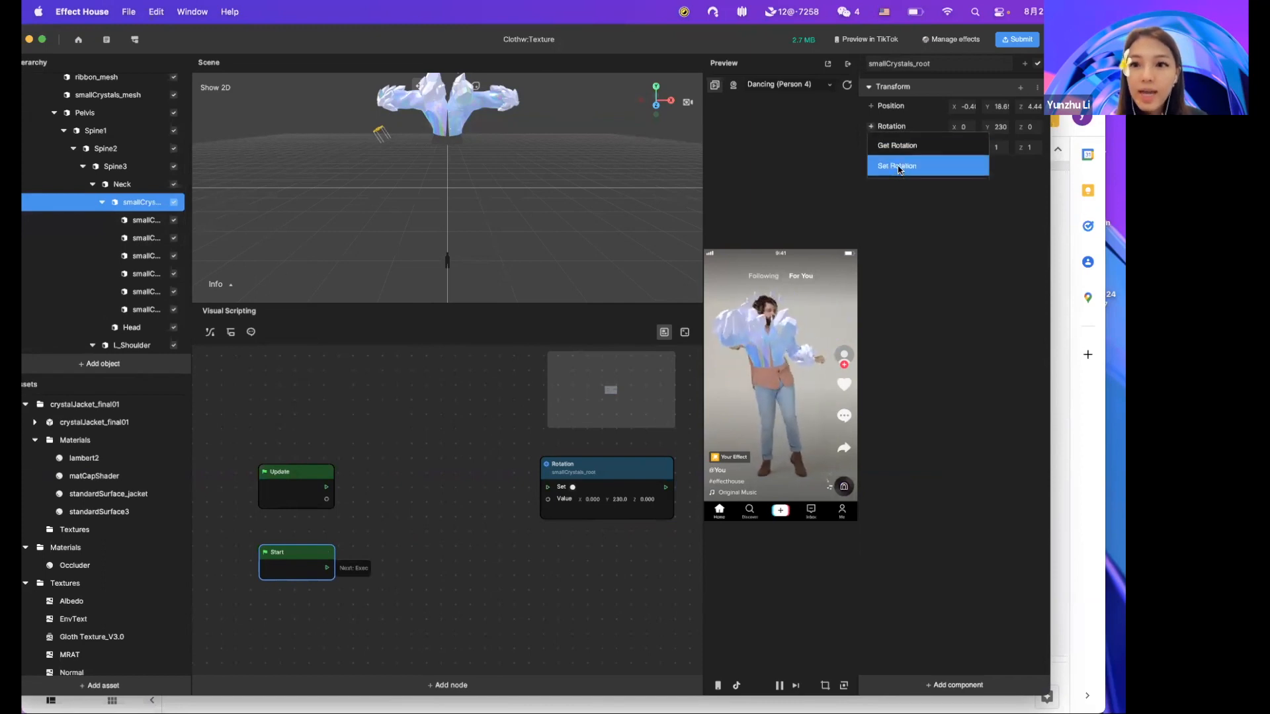
# Move the Rotation node farther from the event nodes and raise the Update node to make room above Start.
pyautogui.click(525, 497)
pyautogui.moveTo(624, 463); pyautogui.dragTo(660, 471)
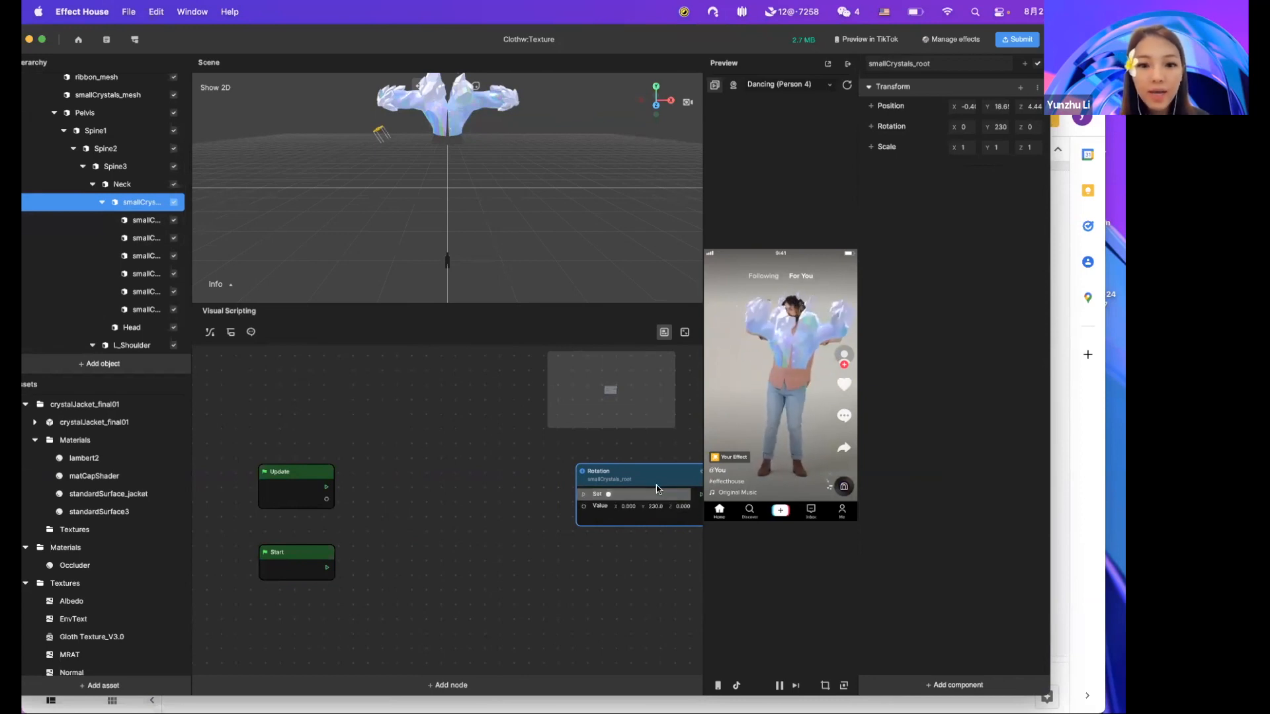
pyautogui.moveTo(657, 474); pyautogui.dragTo(653, 468)
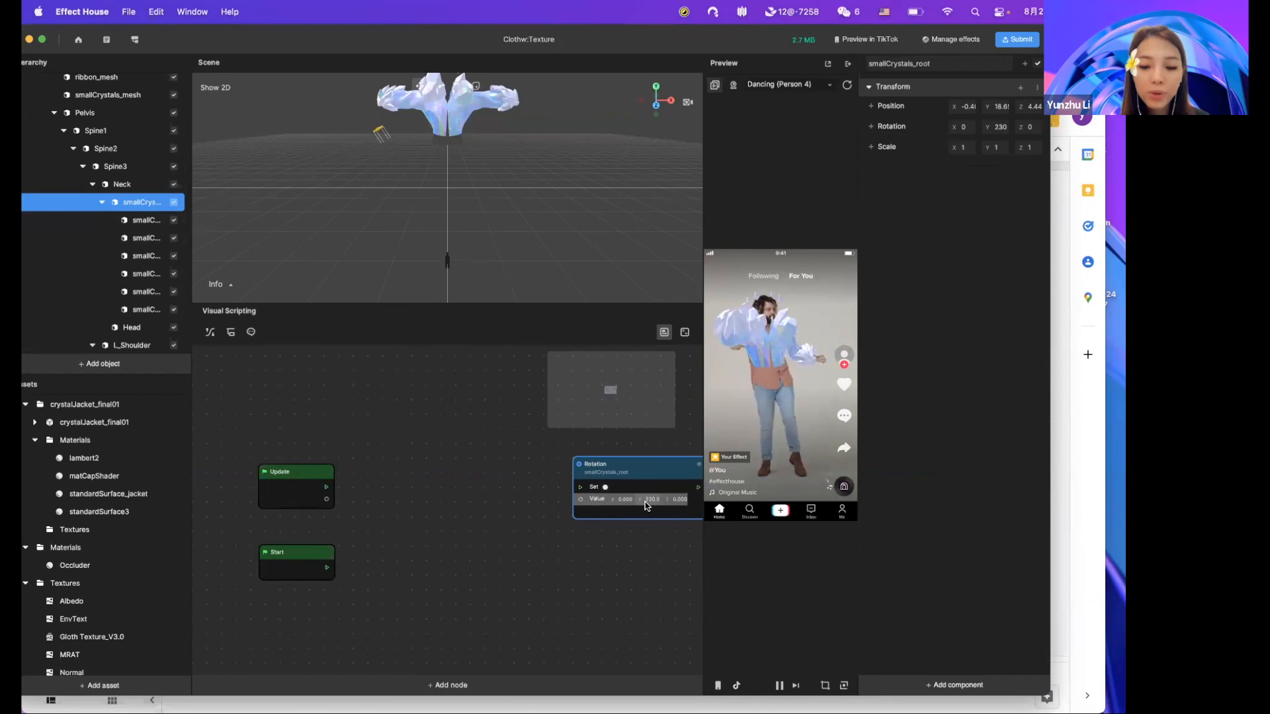
pyautogui.moveTo(285, 471); pyautogui.dragTo(285, 397)
# Add a Get Time node between the Update and Start nodes and shift it slightly outward to leave room for more nodes.
pyautogui.rightClick(276, 472)
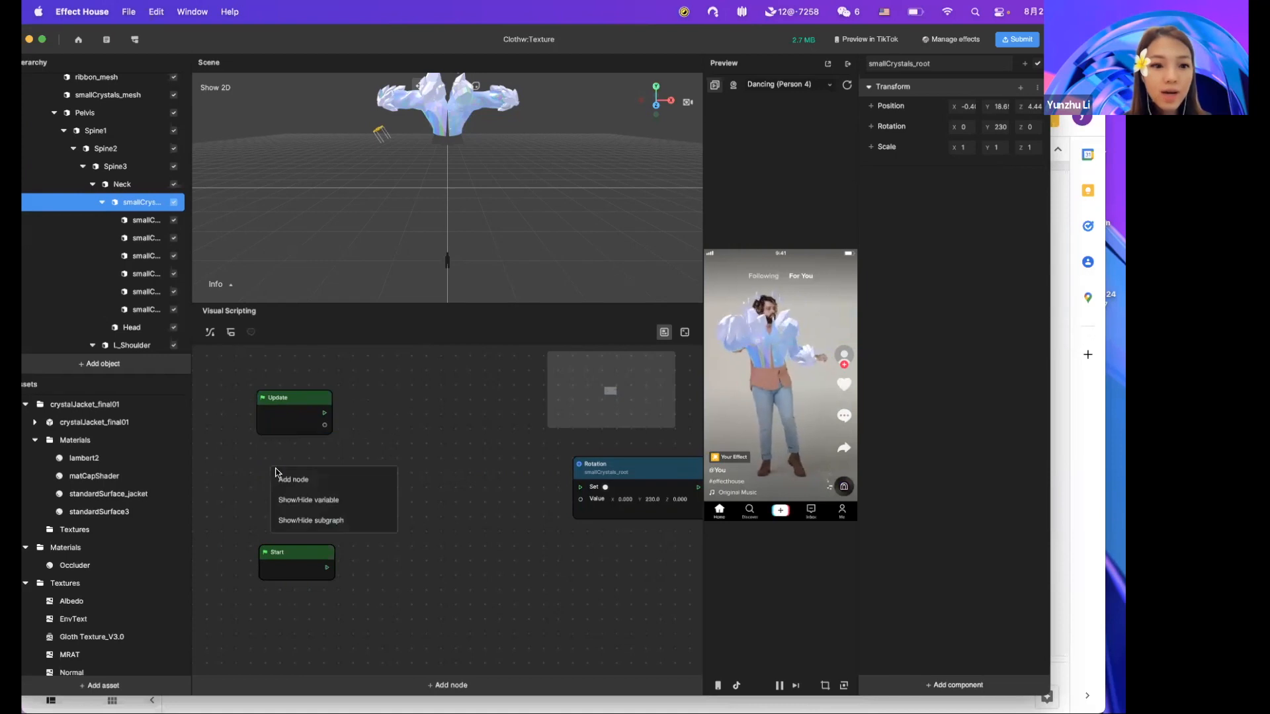
pyautogui.click(284, 478)
pyautogui.write('time')
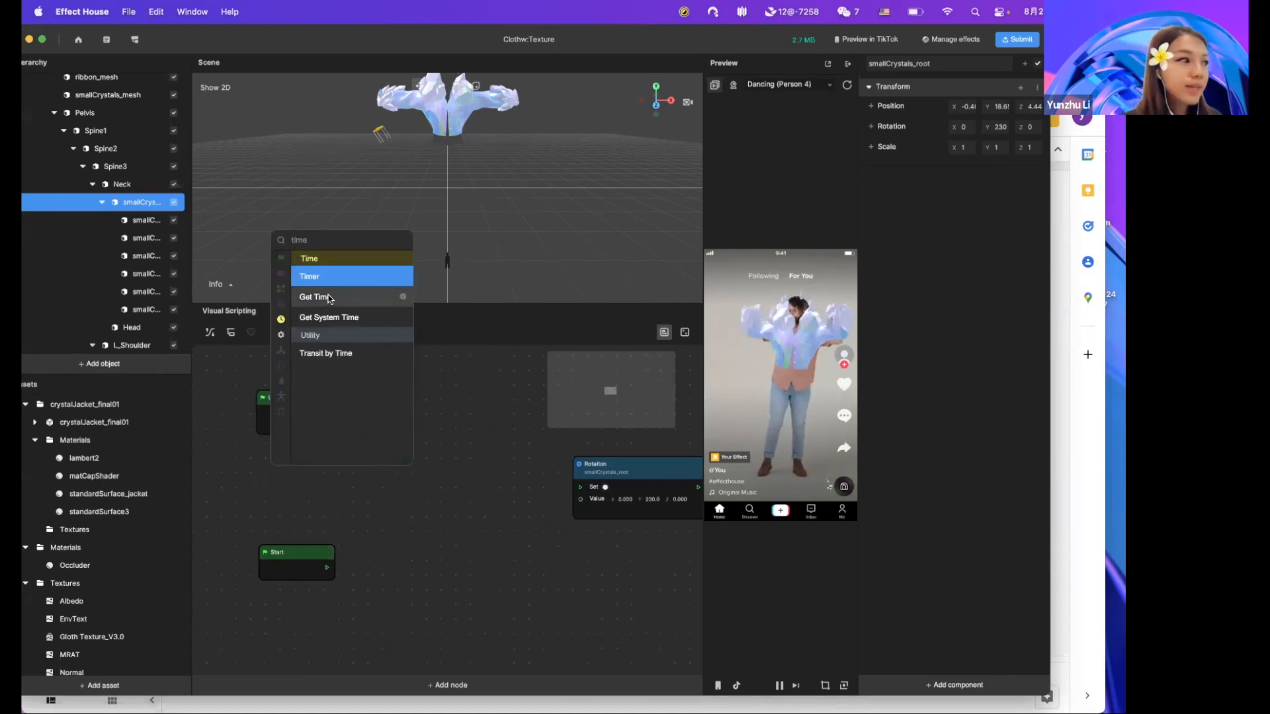
pyautogui.click(329, 299)
pyautogui.moveTo(294, 472); pyautogui.dragTo(258, 472)
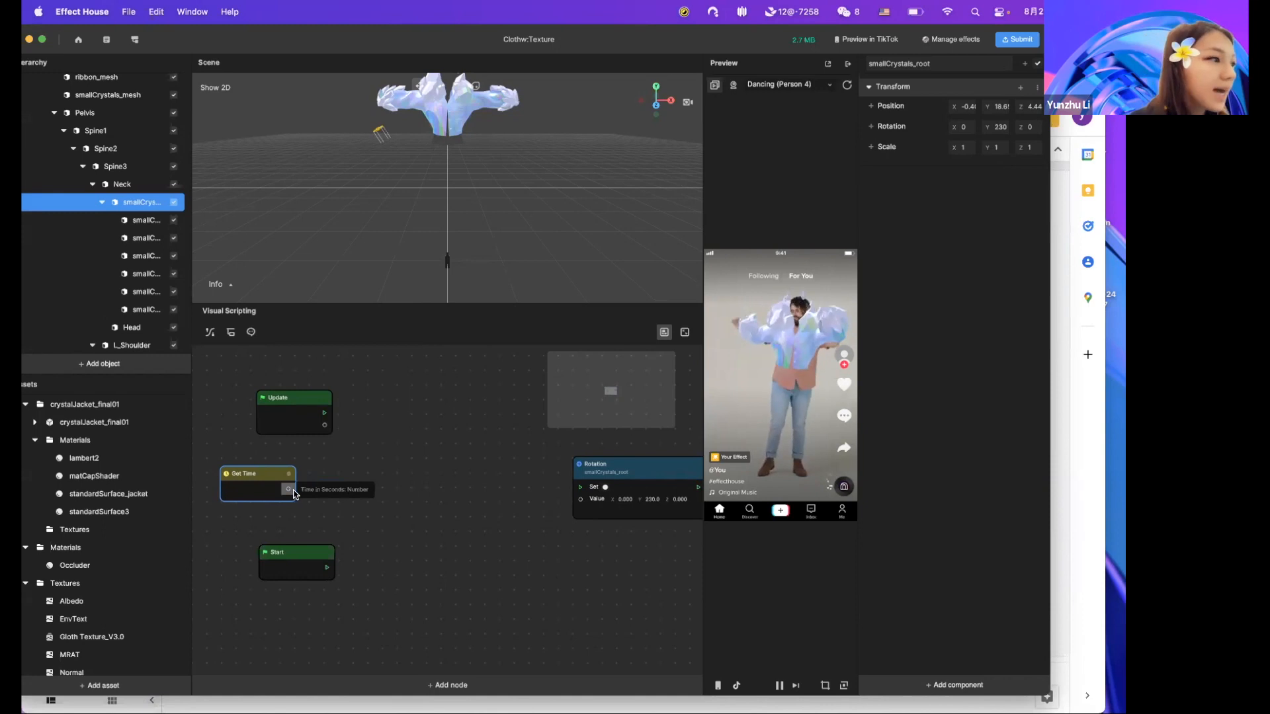
# Add a Divide node fed by the Get Time output, place it beside Get Time, and set its B value to 1.
pyautogui.moveTo(292, 492); pyautogui.dragTo(332, 472)
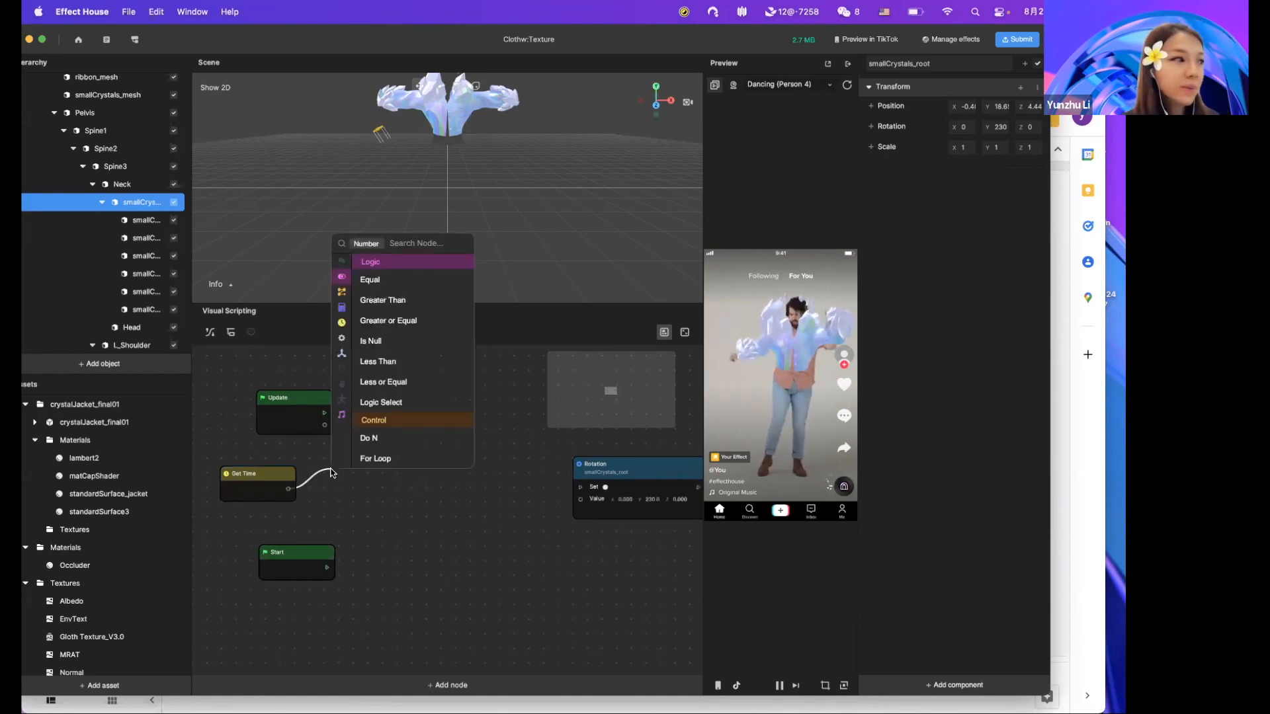
pyautogui.write('div')
pyautogui.press('Return')
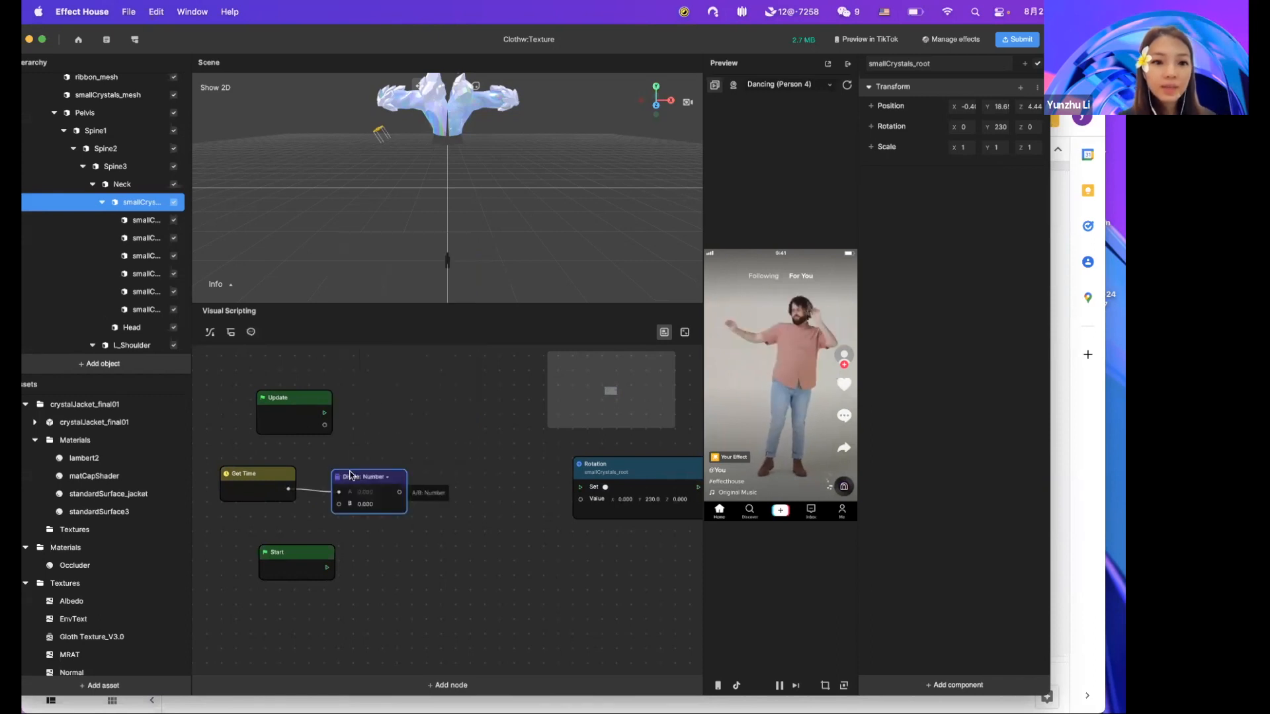
pyautogui.moveTo(367, 474); pyautogui.dragTo(367, 470)
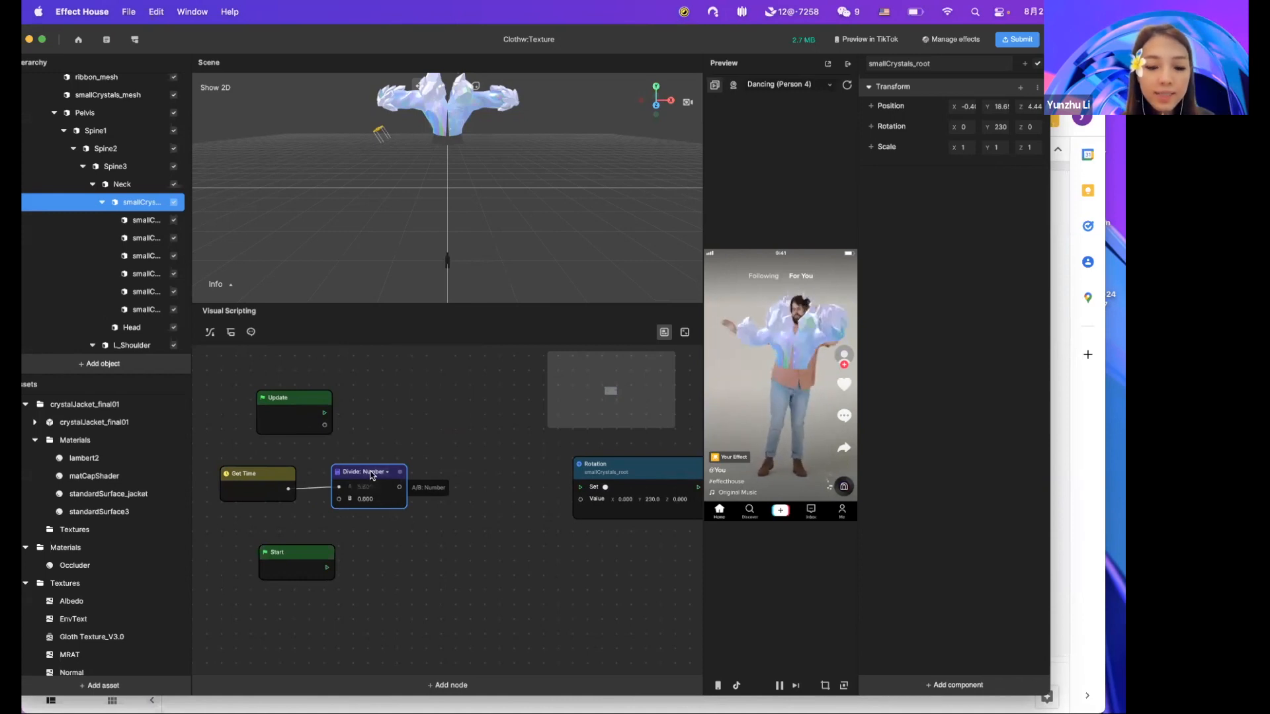
pyautogui.click(361, 472)
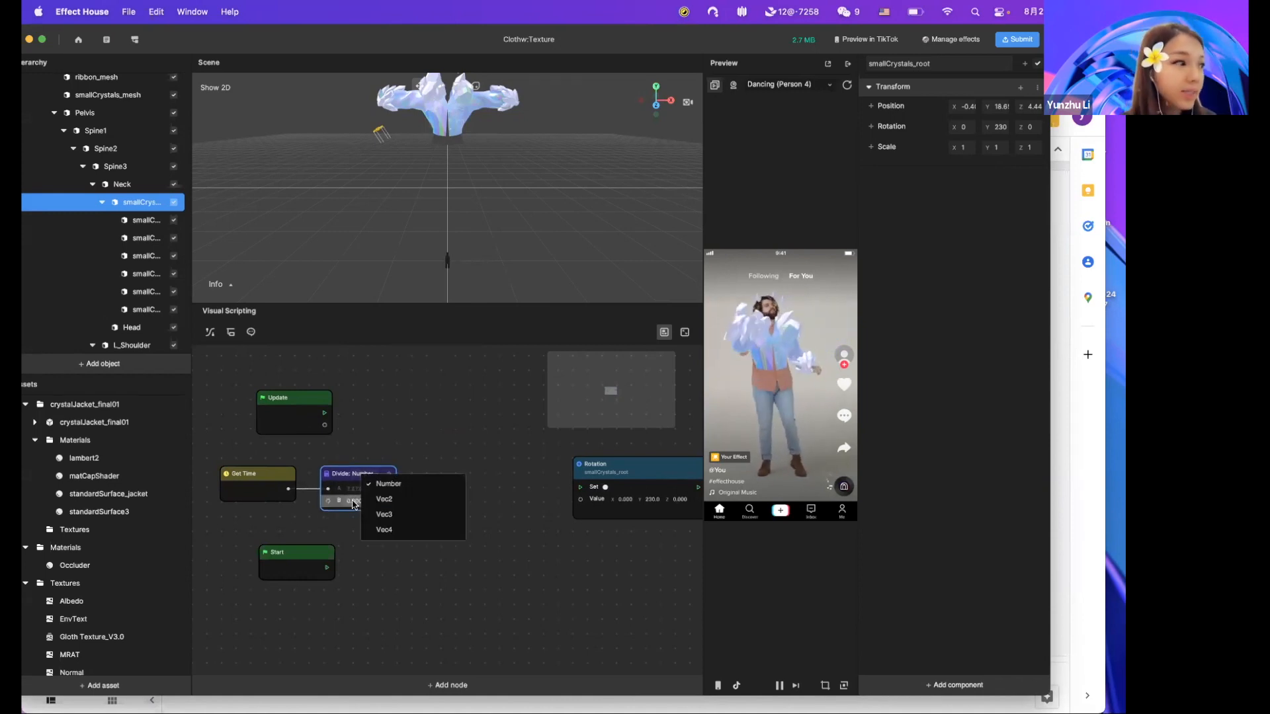
pyautogui.click(354, 504)
pyautogui.press('super+space')
pyautogui.press('super+space')
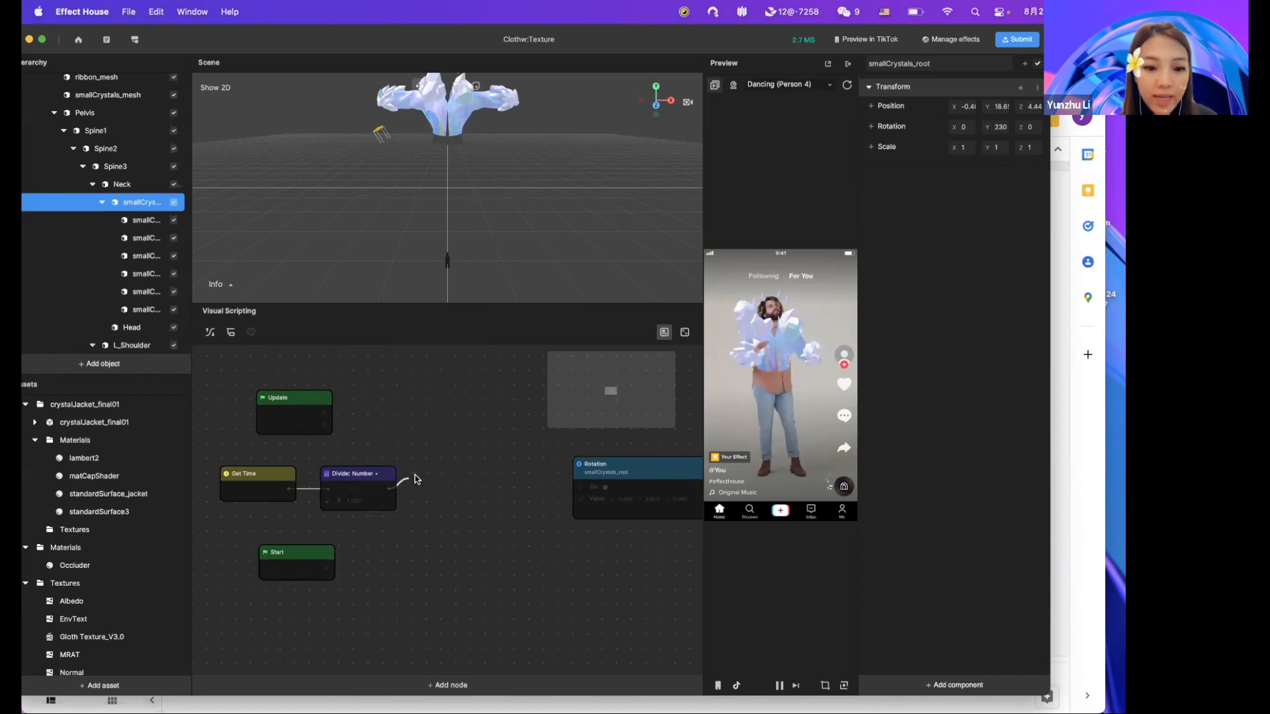
# Add a Multiply node fed by the Divide output and set its B value to 30.
pyautogui.moveTo(416, 478); pyautogui.dragTo(417, 479)
pyautogui.write('mult')
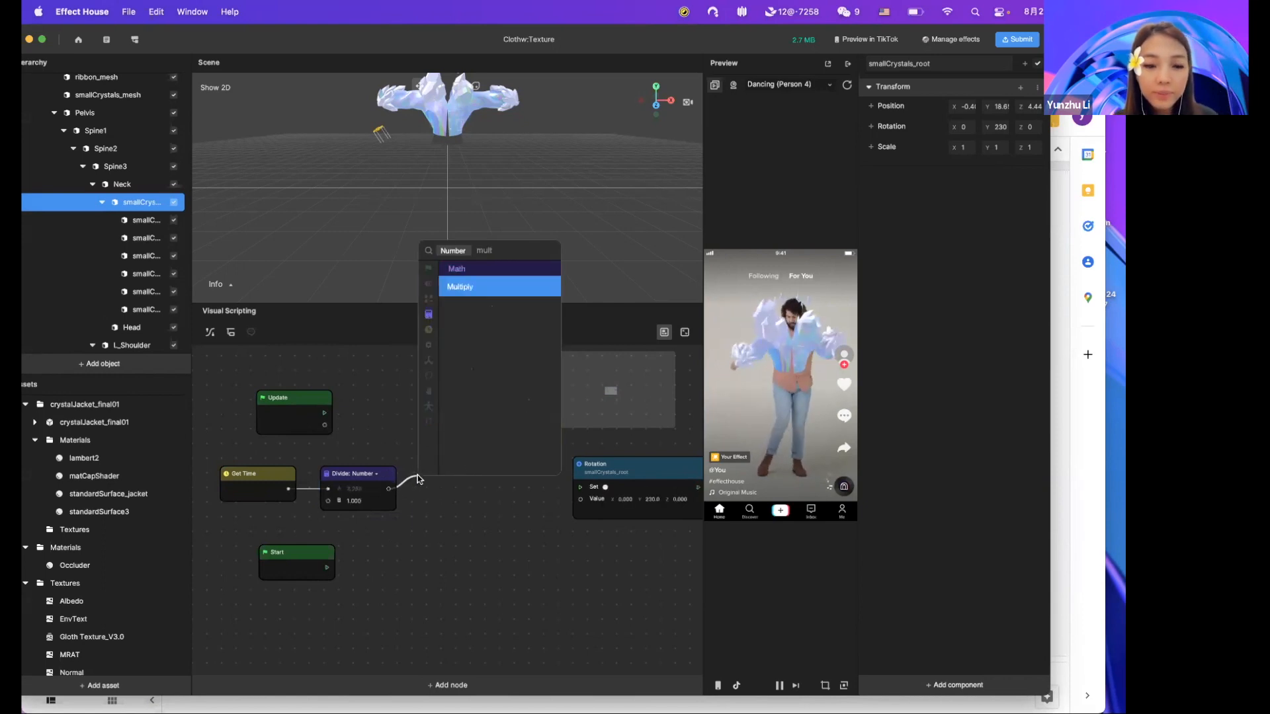
pyautogui.press('Return')
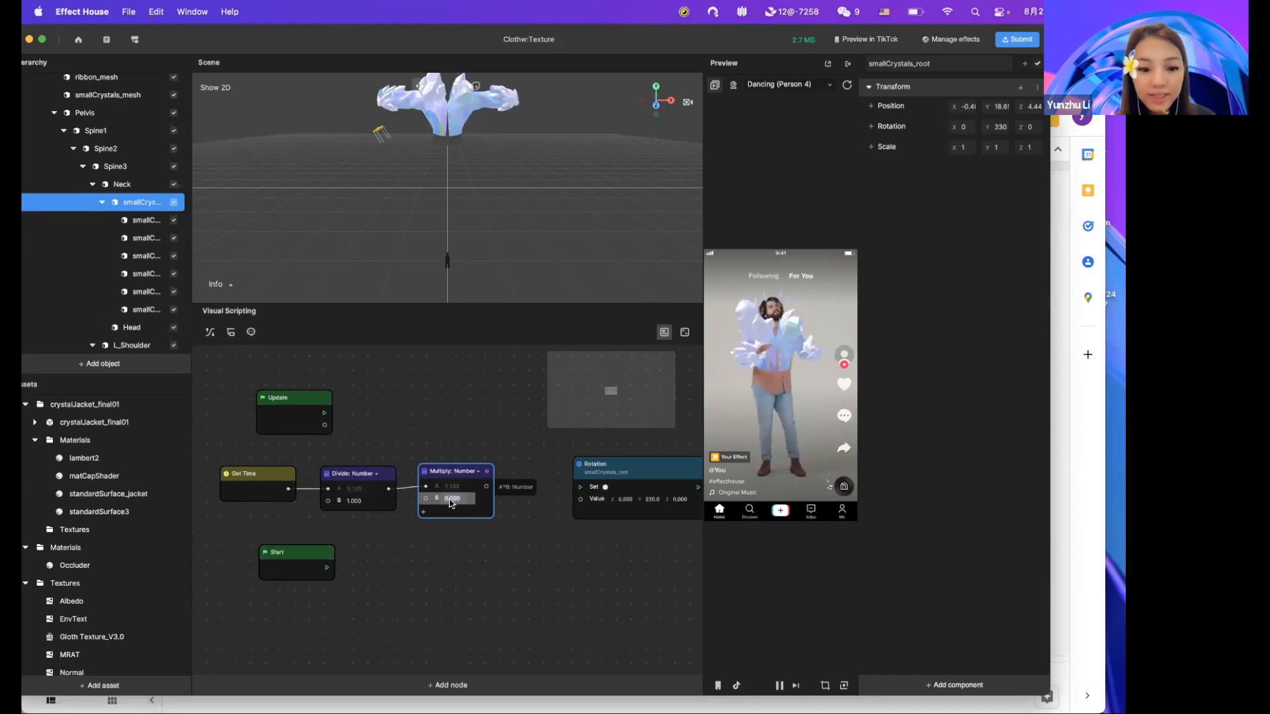
pyautogui.click(470, 533)
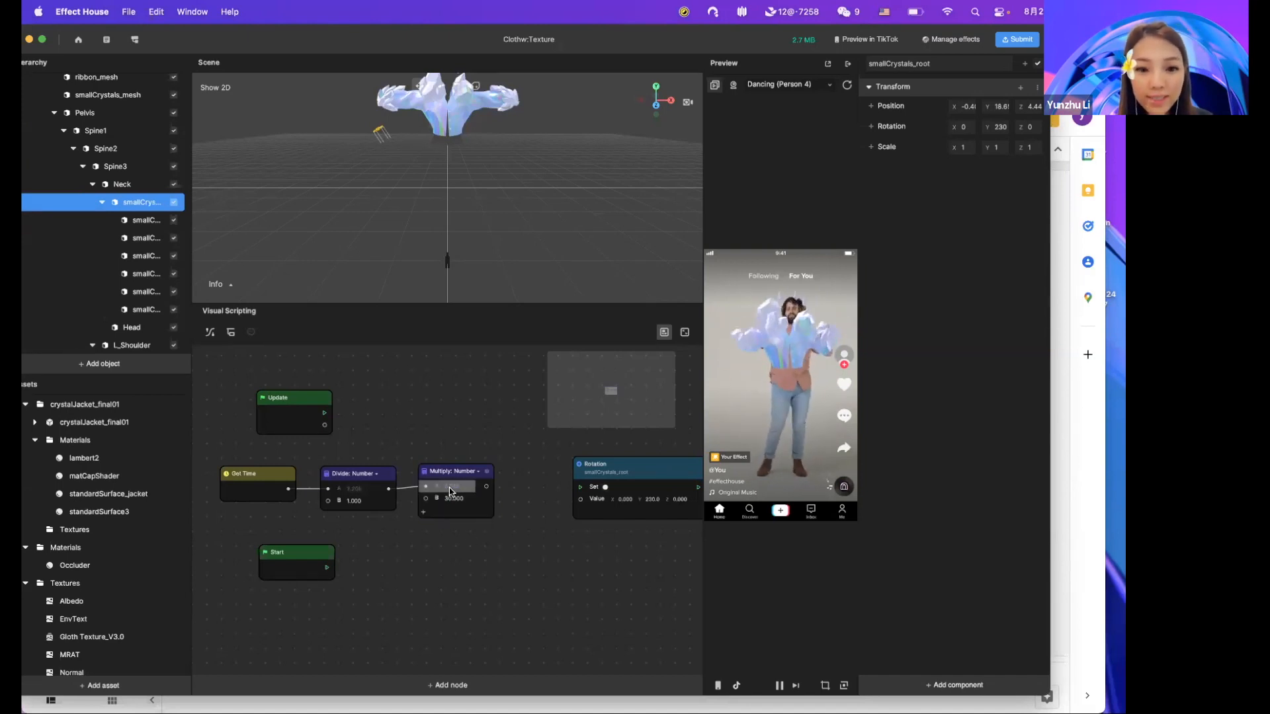
# Add a Combine node of type Vec3 fed by the Multiply output, moving the Rotation node away to make room.
pyautogui.moveTo(654, 478); pyautogui.dragTo(673, 472)
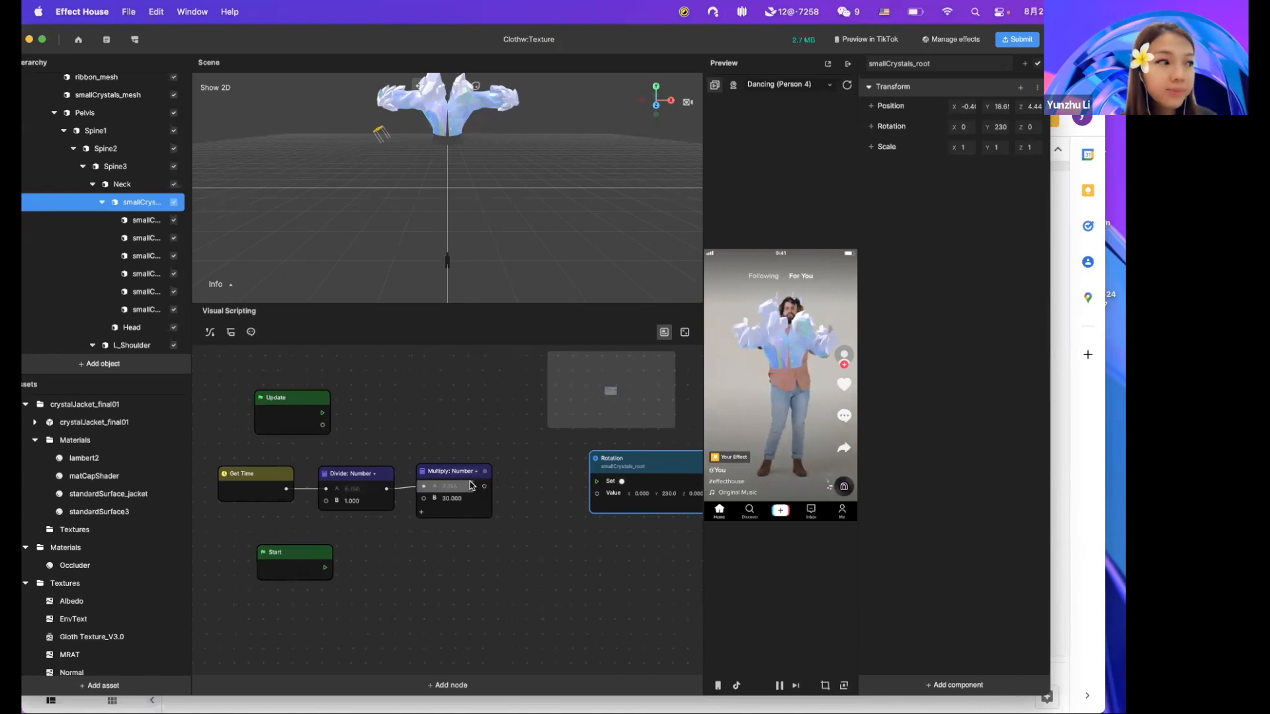
pyautogui.click(519, 569)
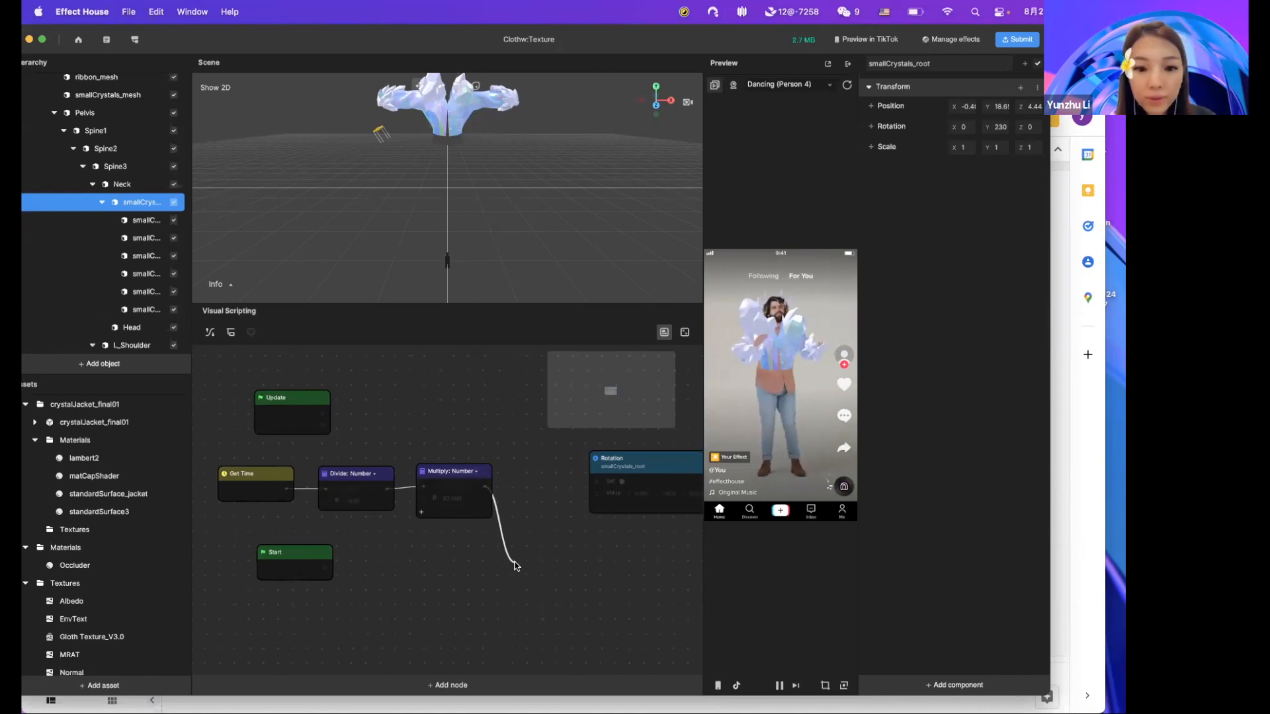
pyautogui.moveTo(517, 566); pyautogui.dragTo(516, 566)
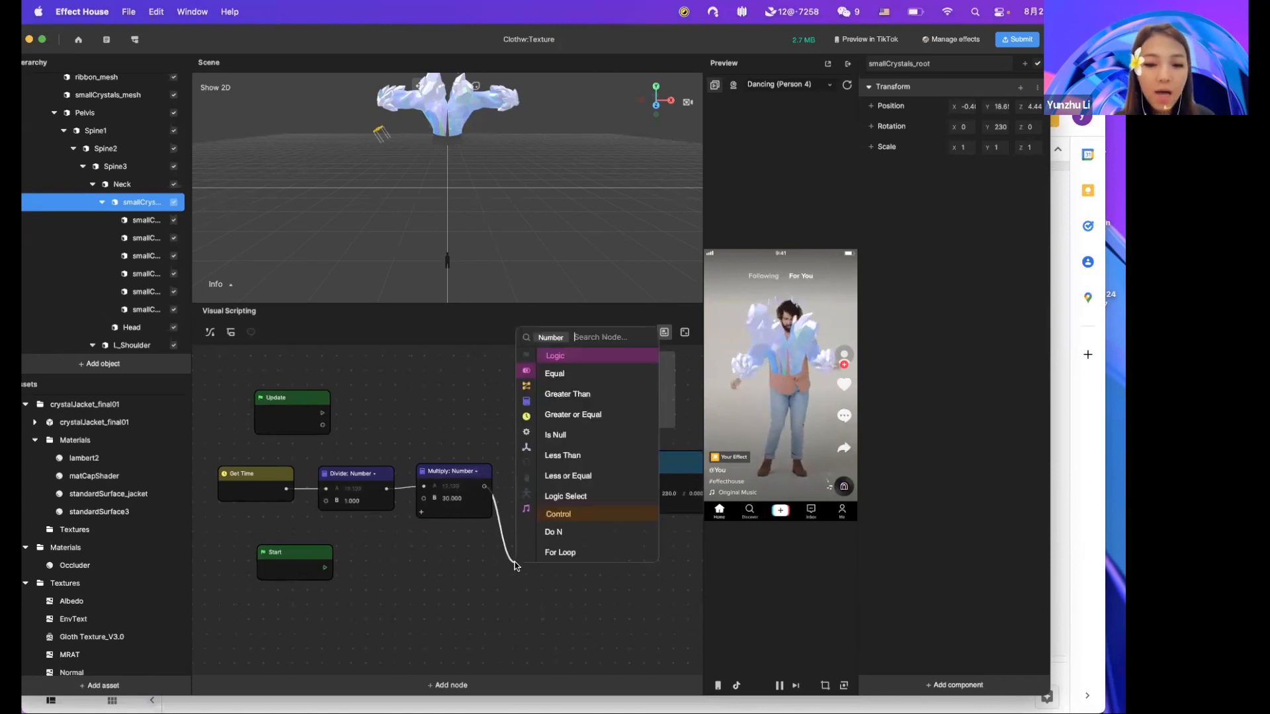
pyautogui.write('comine')
pyautogui.press('Return')
pyautogui.moveTo(560, 573); pyautogui.dragTo(552, 474)
pyautogui.moveTo(655, 463); pyautogui.dragTo(715, 439)
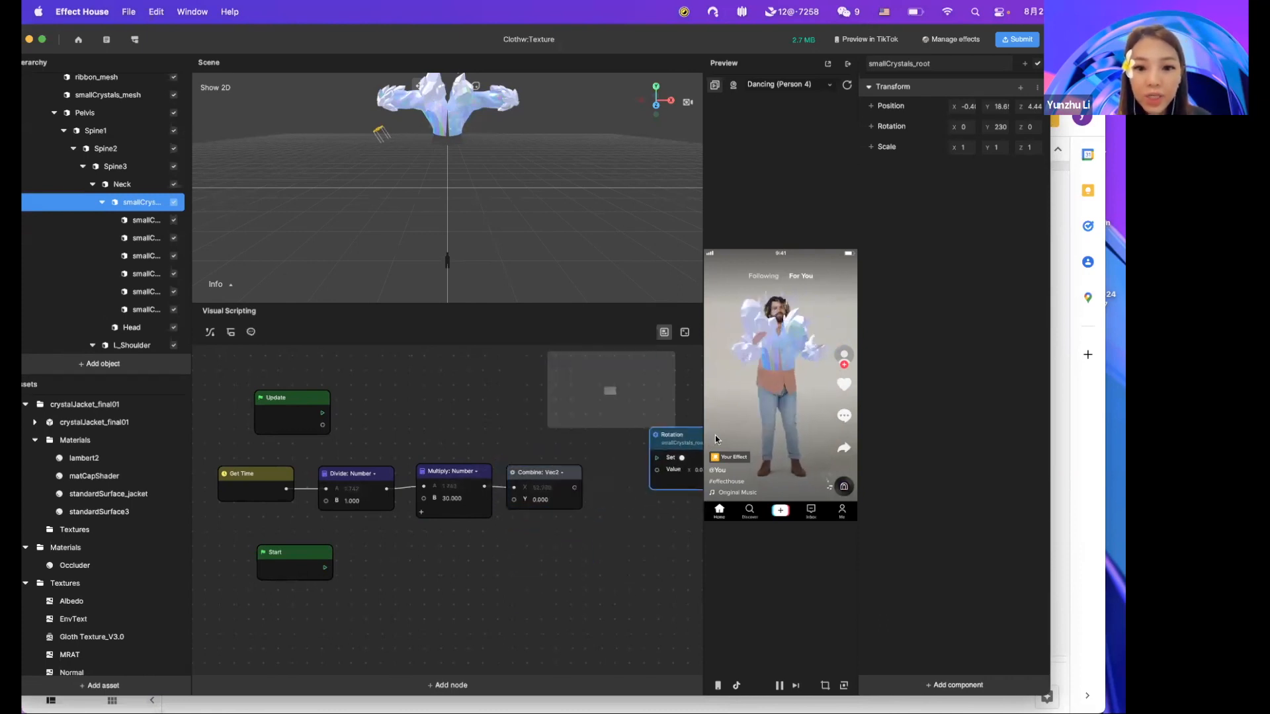
pyautogui.click(554, 476)
pyautogui.click(552, 503)
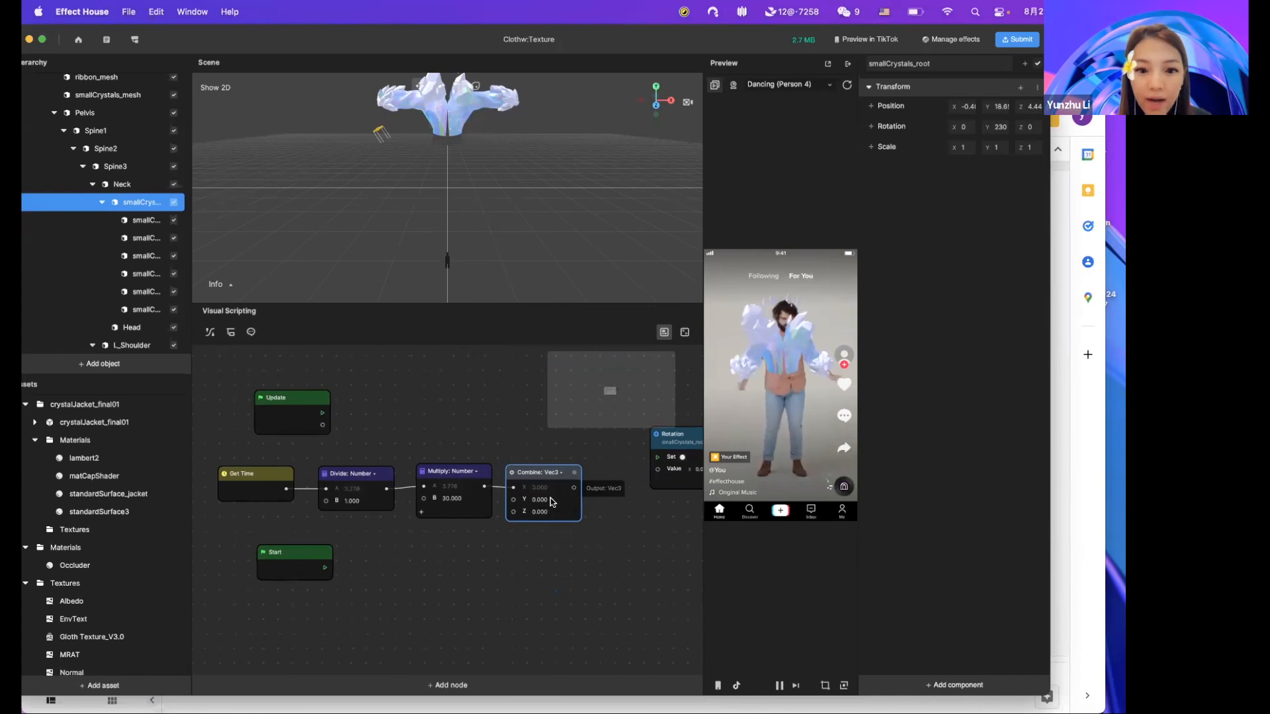
# Remove the link into the Combine node's X input and connect the Multiply output to its Y input instead.
pyautogui.moveTo(540, 477); pyautogui.dragTo(579, 478)
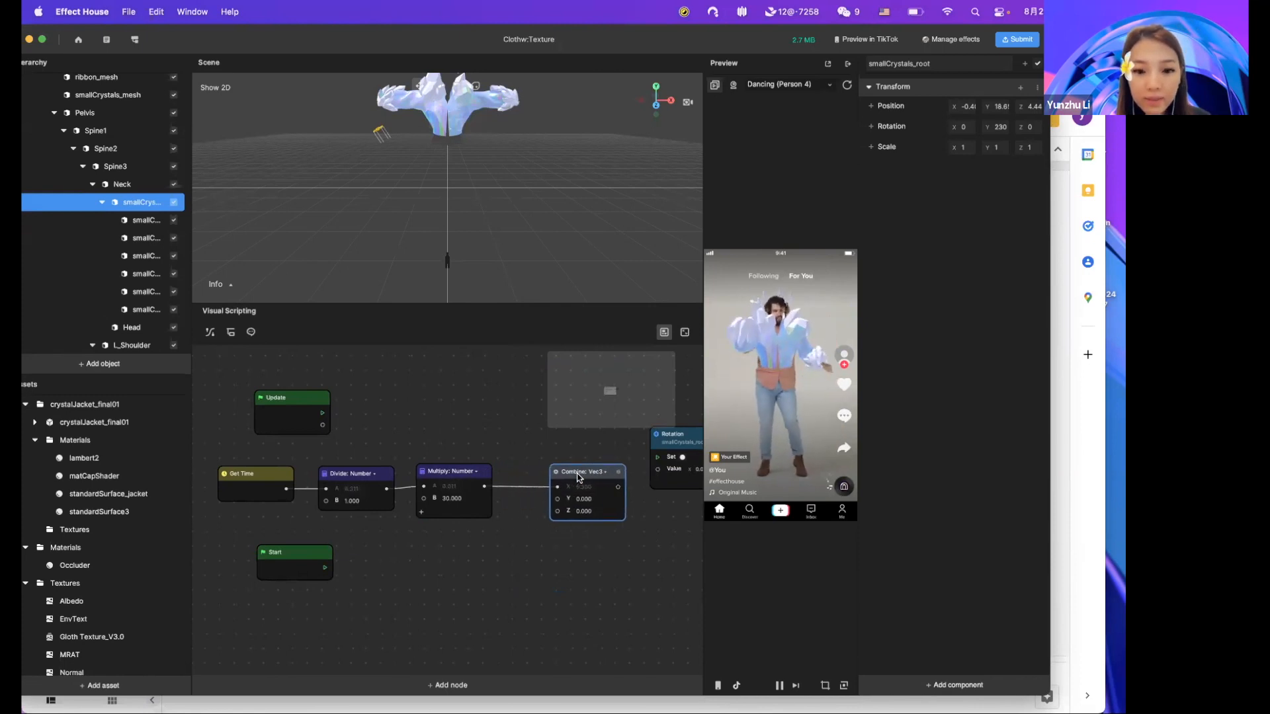
pyautogui.rightClick(525, 490)
pyautogui.click(518, 490)
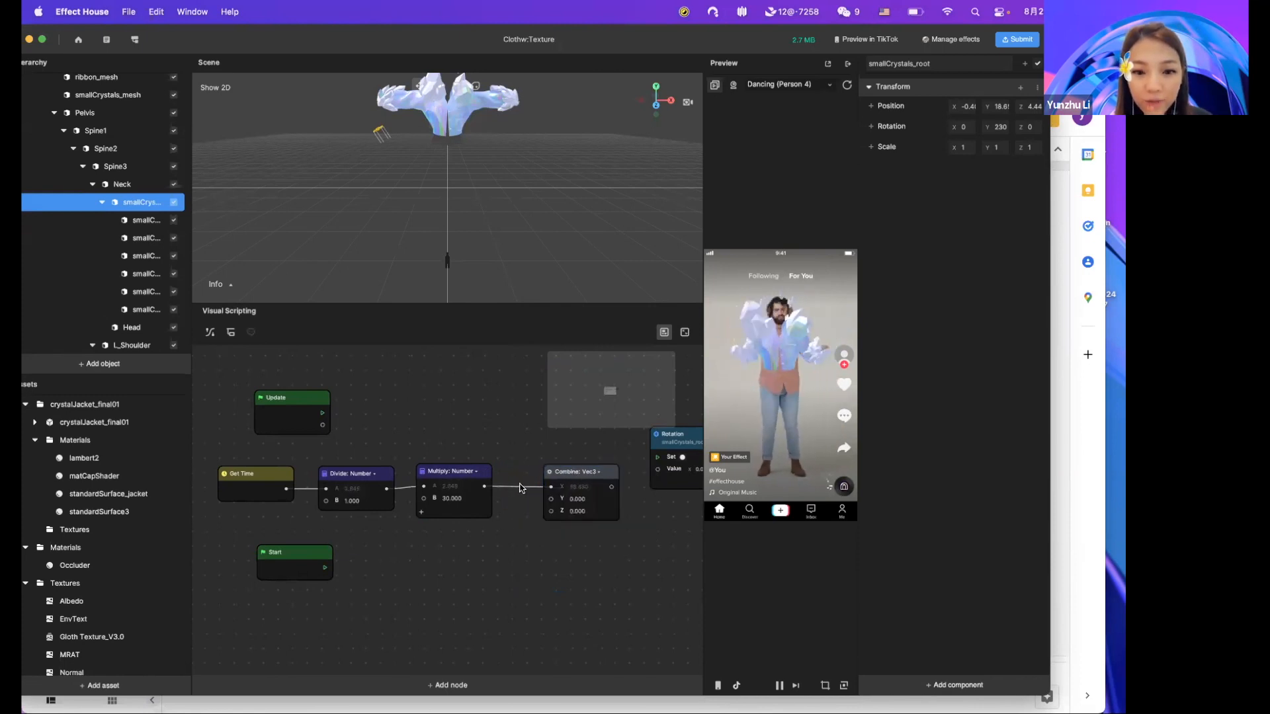
pyautogui.click(516, 488)
pyautogui.press('Delete')
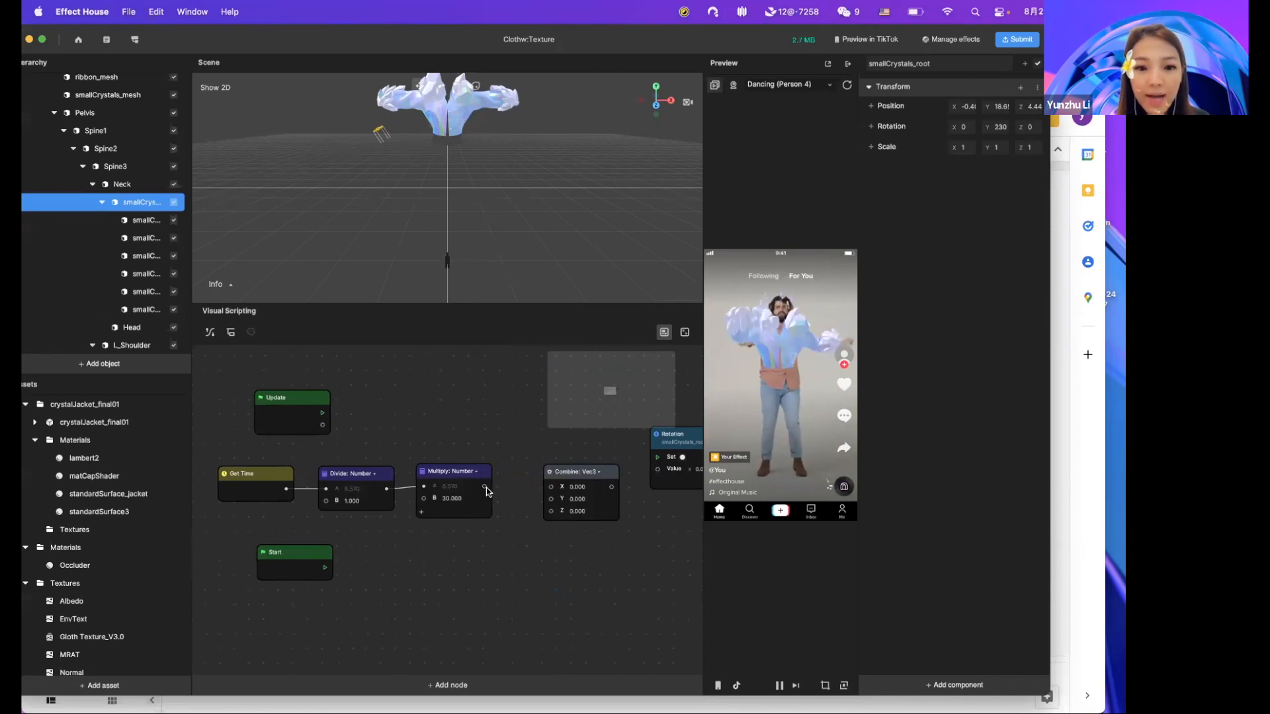
pyautogui.moveTo(485, 486); pyautogui.dragTo(548, 500)
pyautogui.moveTo(594, 469); pyautogui.dragTo(568, 467)
pyautogui.click(590, 491)
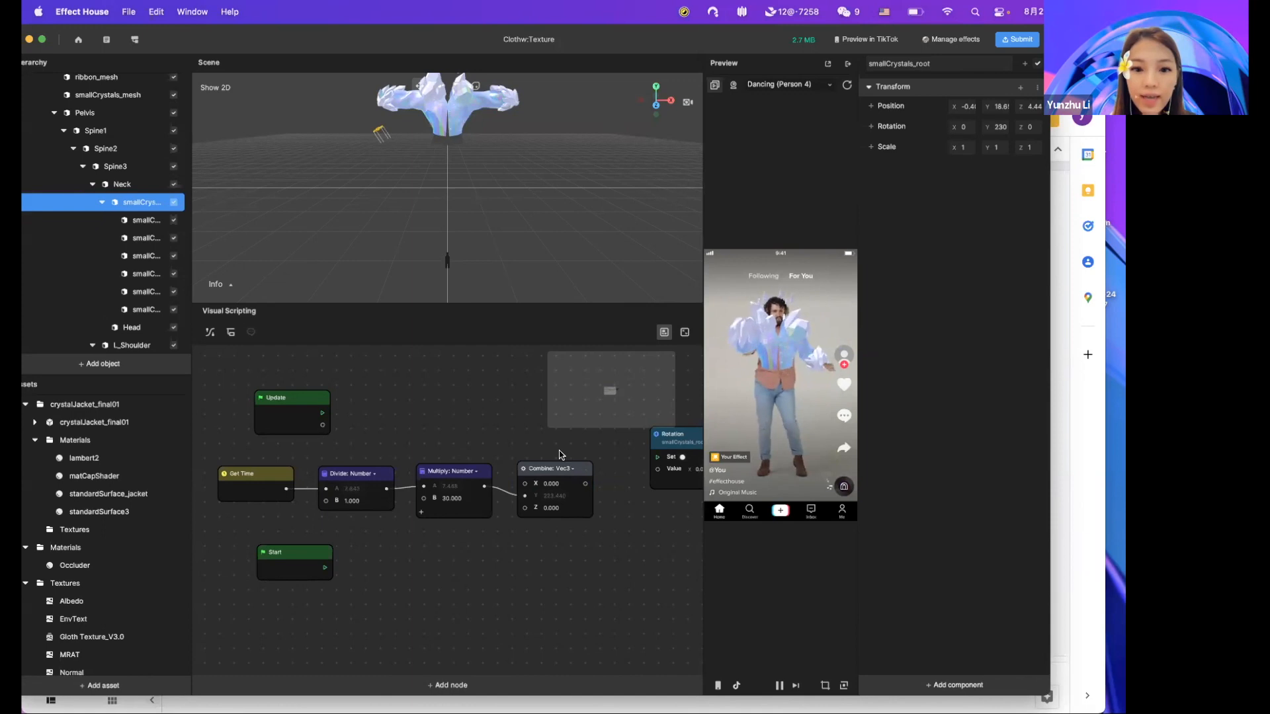
# Connect the Combine output to the Rotation node's Value and the Update event to its Set input, and restart the effect preview.
pyautogui.hscroll(5, 469, 450)
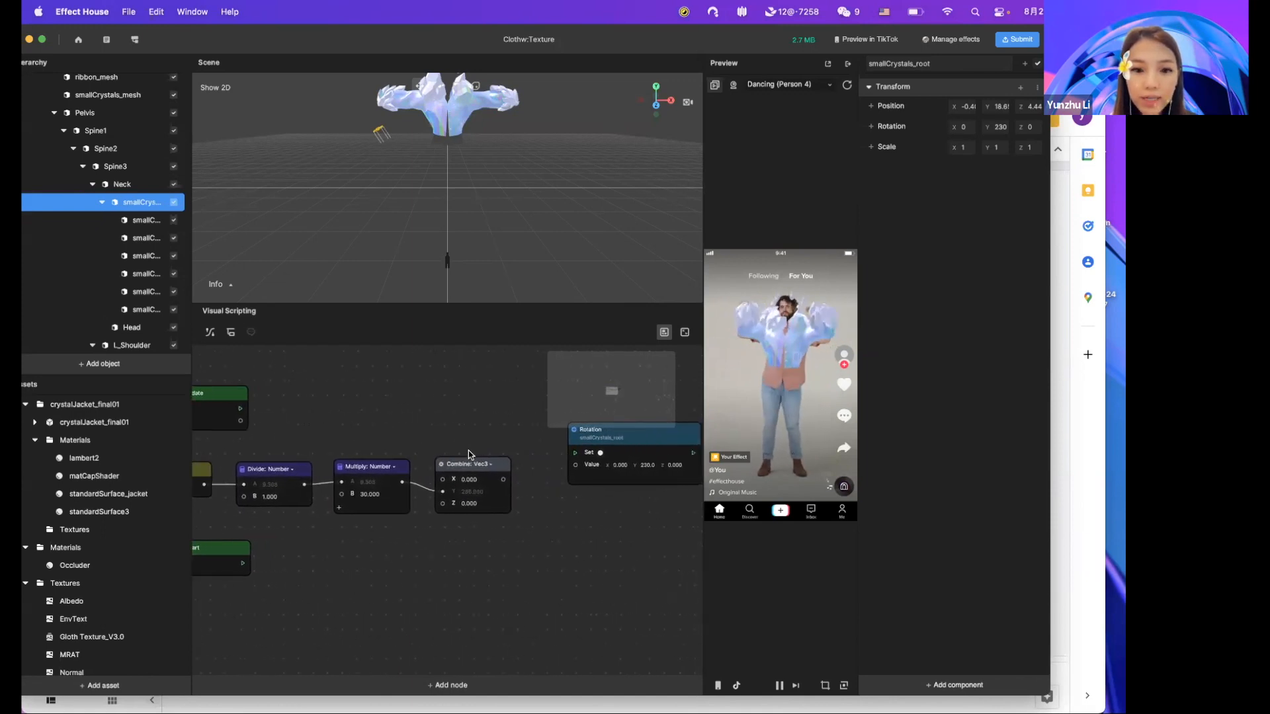
pyautogui.moveTo(503, 480); pyautogui.dragTo(576, 465)
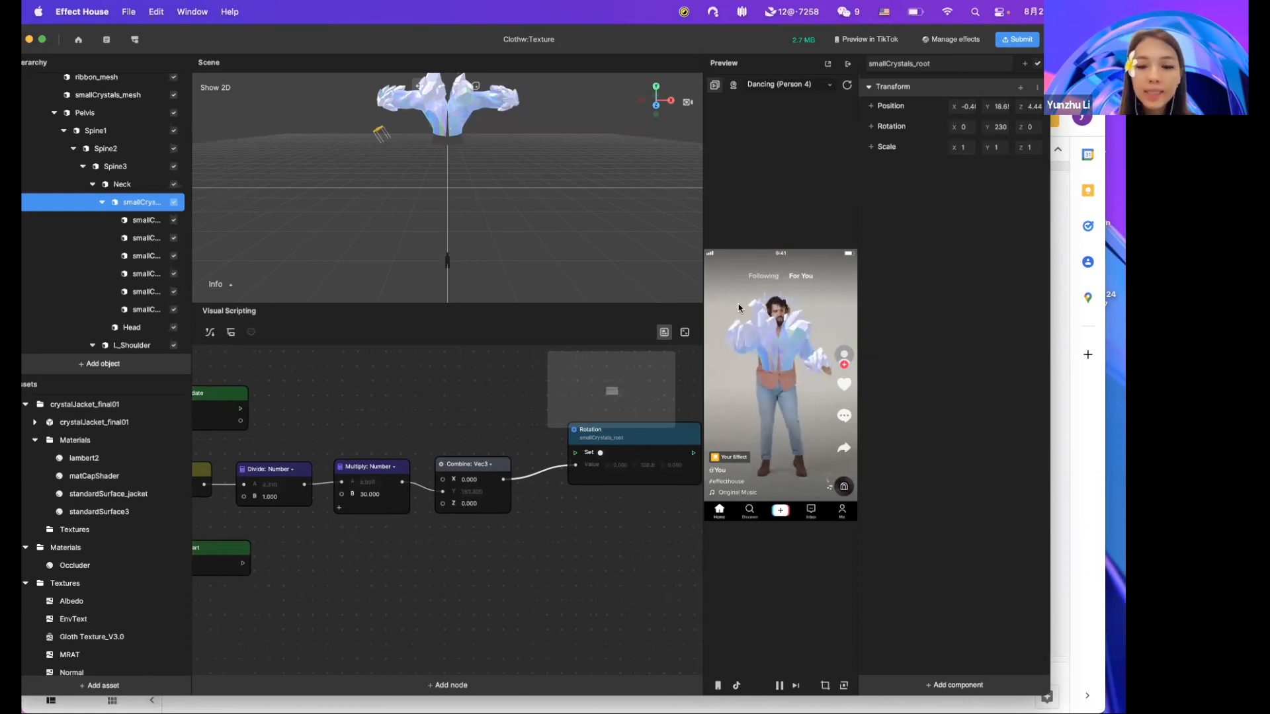
pyautogui.moveTo(225, 395); pyautogui.dragTo(576, 455)
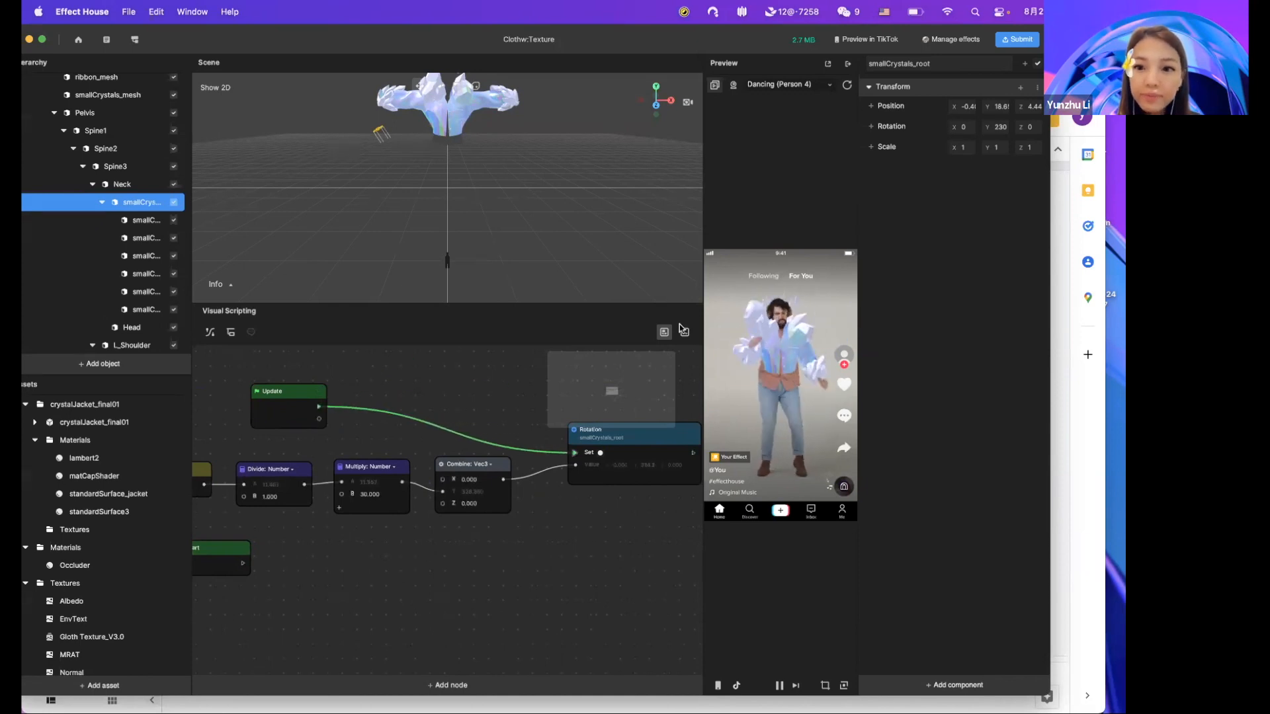
pyautogui.click(849, 86)
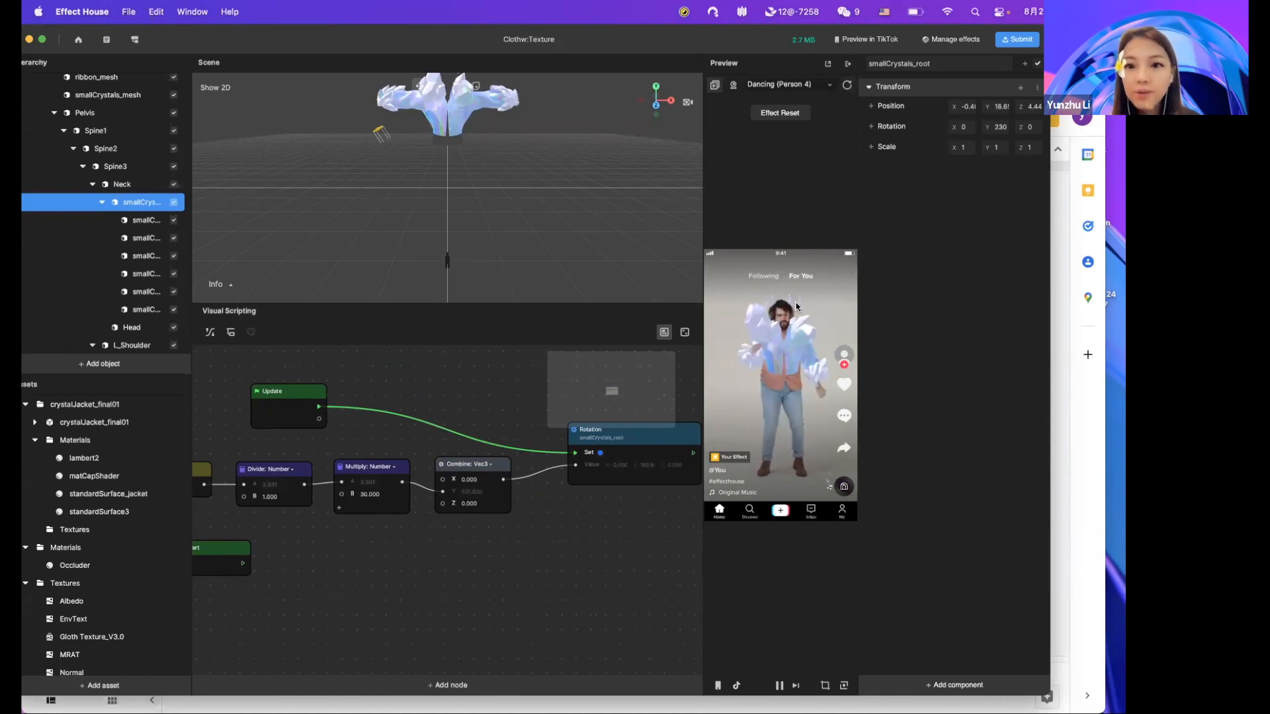
# Set the Multiply node's B value to 50 to speed up the crystal rotation.
pyautogui.click(378, 494)
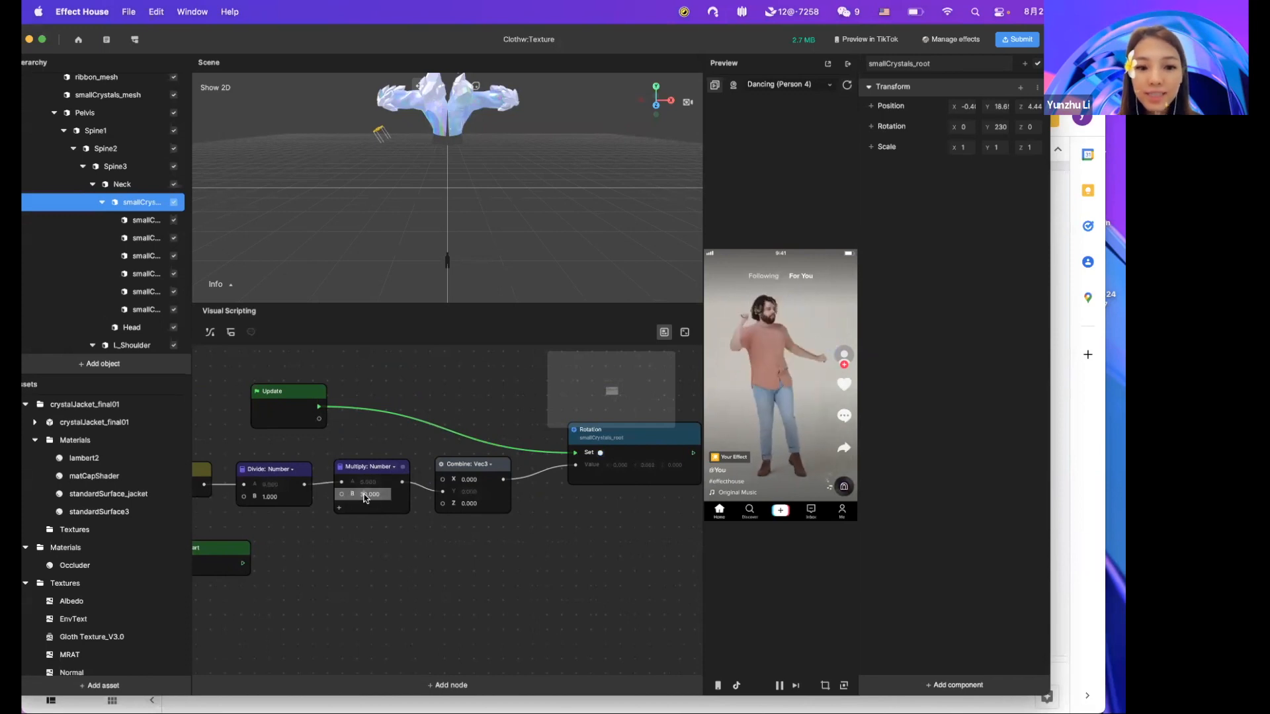
pyautogui.write('50')
pyautogui.click(487, 553)
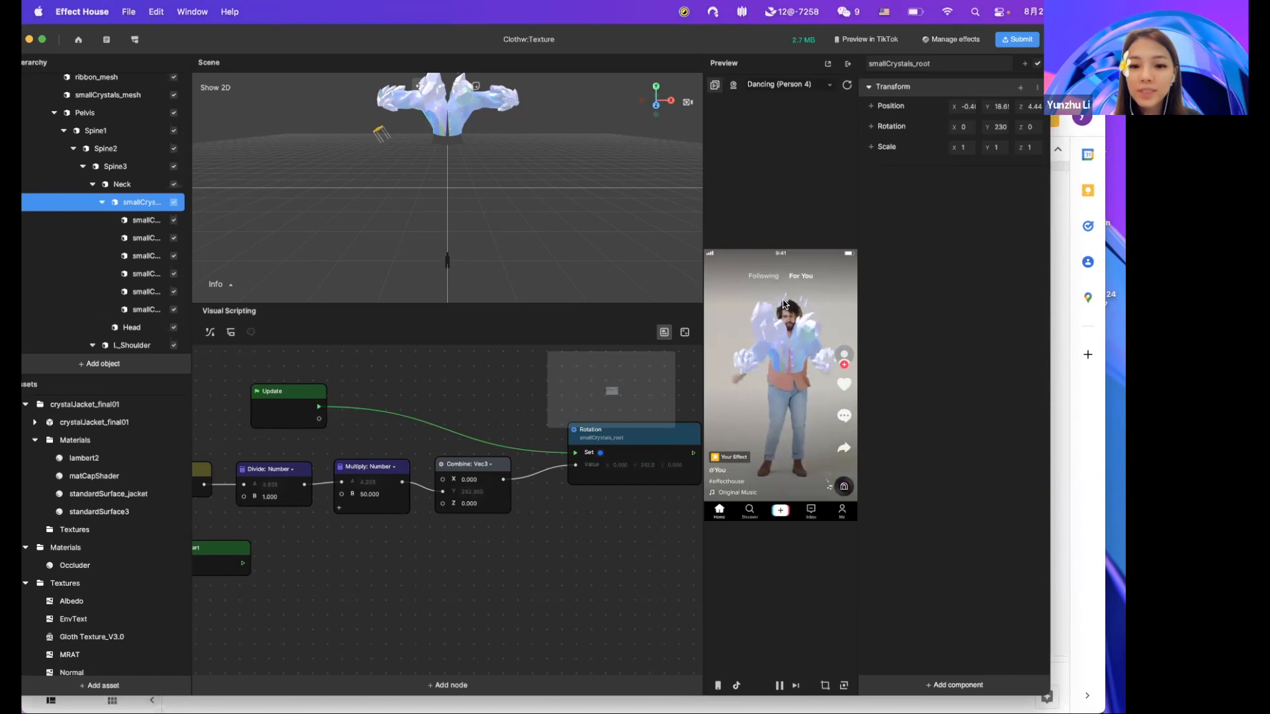
# Set the Multiply node's B value to 100 for a faster crystal rotation.
pyautogui.doubleClick(365, 498)
pyautogui.write('100')
pyautogui.press('Return')
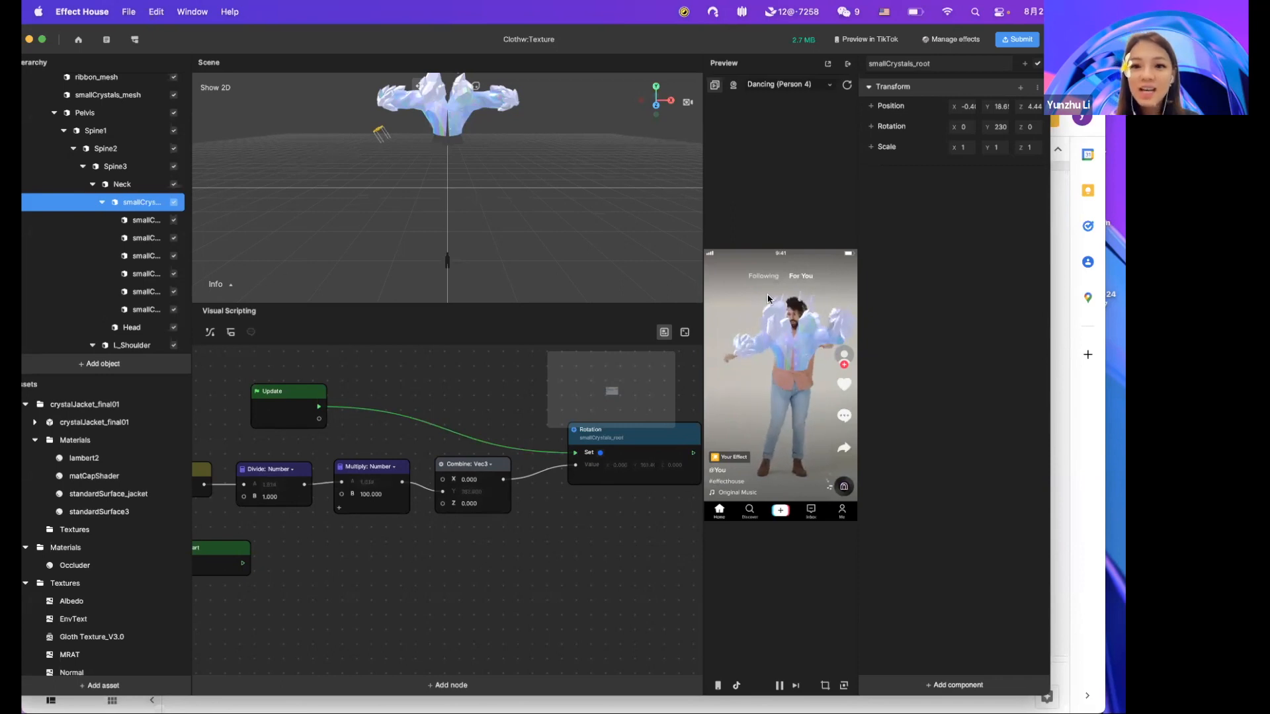
# Enlarge the effect preview, collapse the Pelvis hierarchy, and add a Bling post effect to the scene.
pyautogui.moveTo(703, 302); pyautogui.dragTo(650, 303)
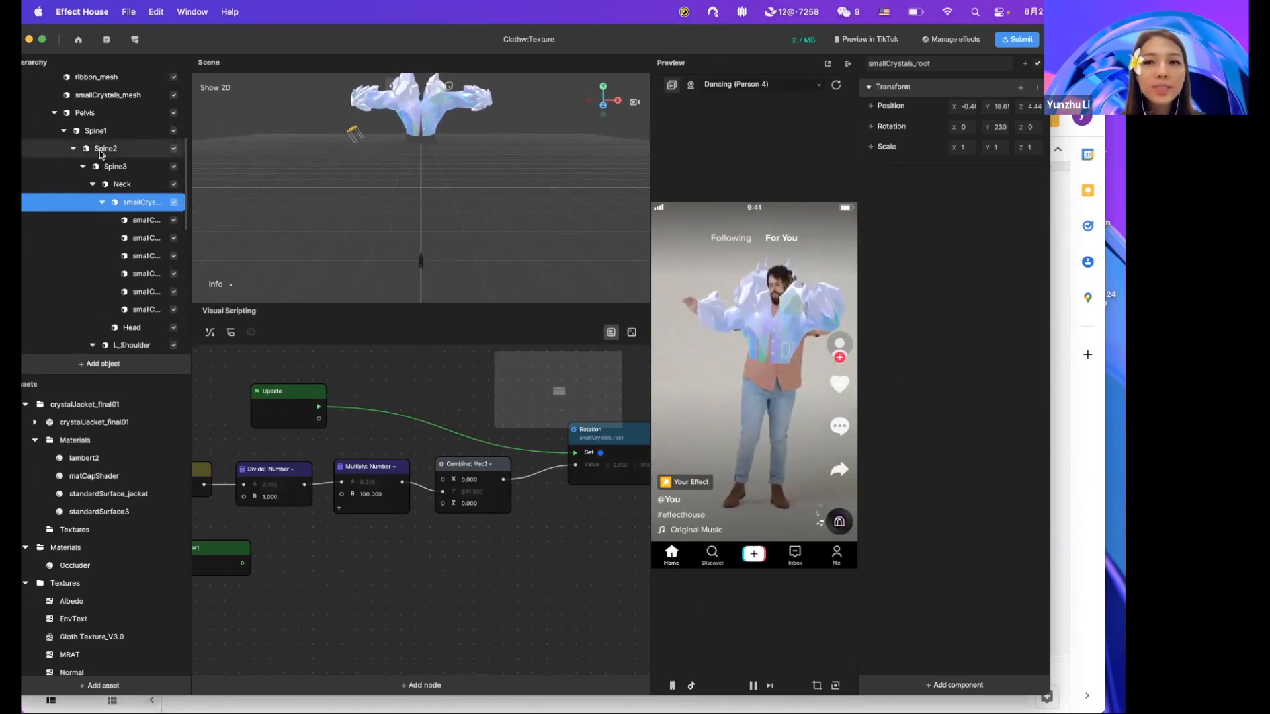
pyautogui.click(54, 113)
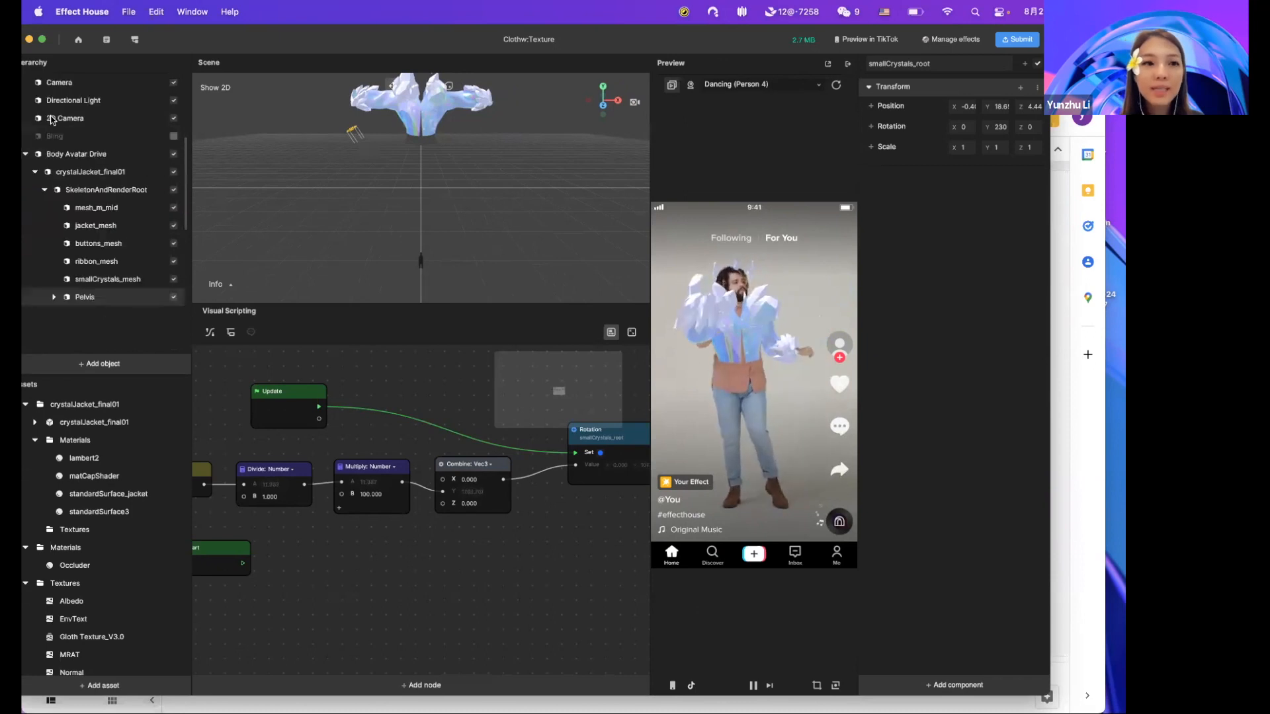
pyautogui.click(102, 365)
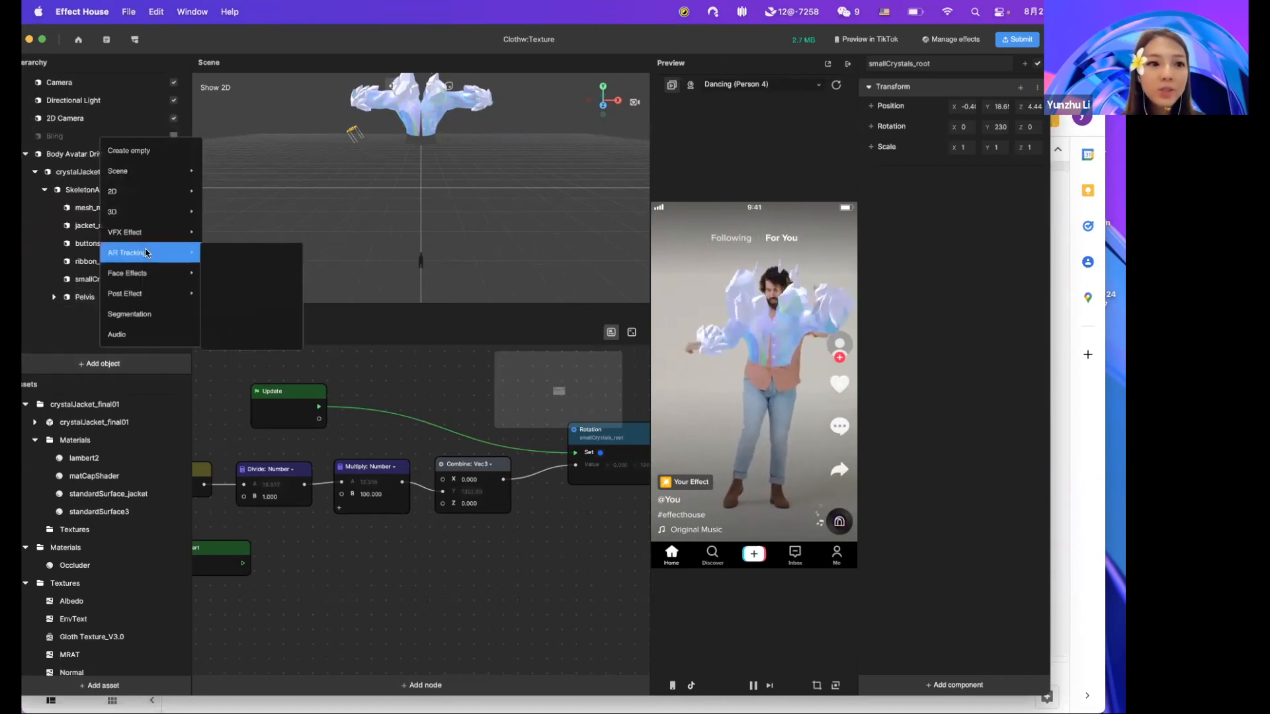
pyautogui.moveTo(143, 228)
pyautogui.moveTo(168, 293)
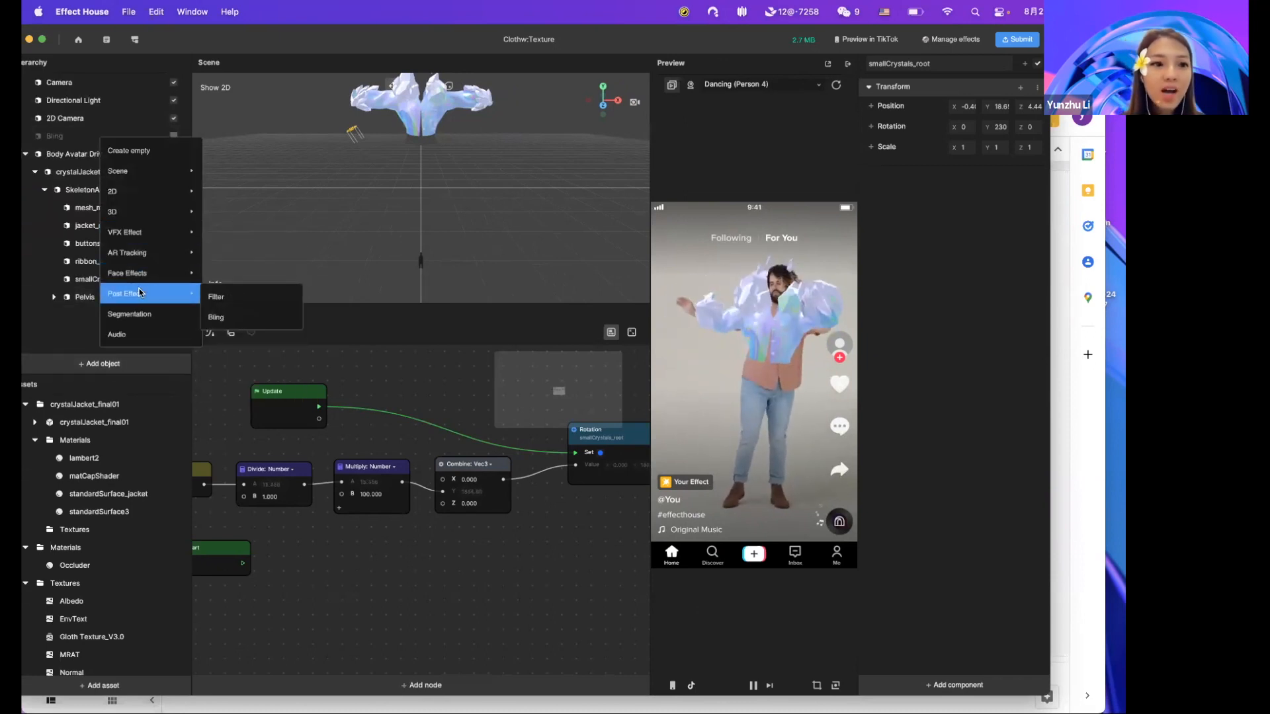
pyautogui.click(223, 318)
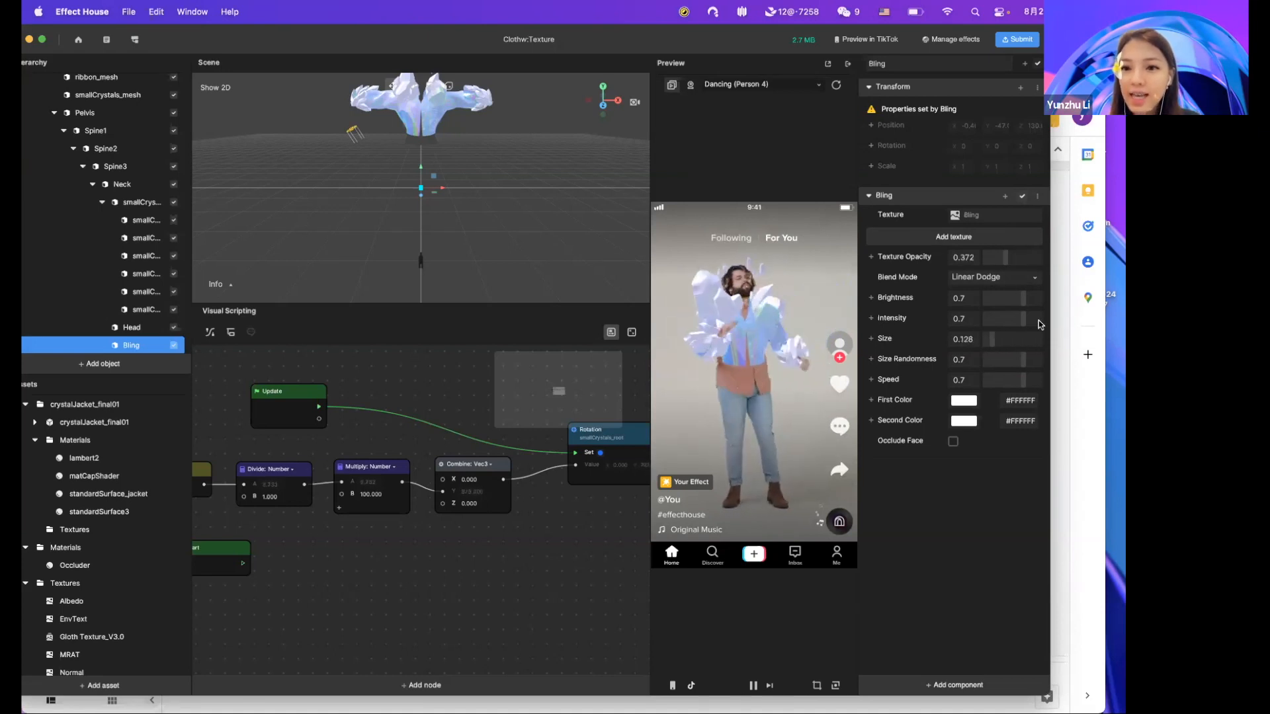
# Set the Bling effect's Intensity to 0.277, Size to 0.202, Size Randomness to 0.287 and Speed to 0.511, and enable Occlude Face.
pyautogui.moveTo(1017, 319); pyautogui.dragTo(1013, 383)
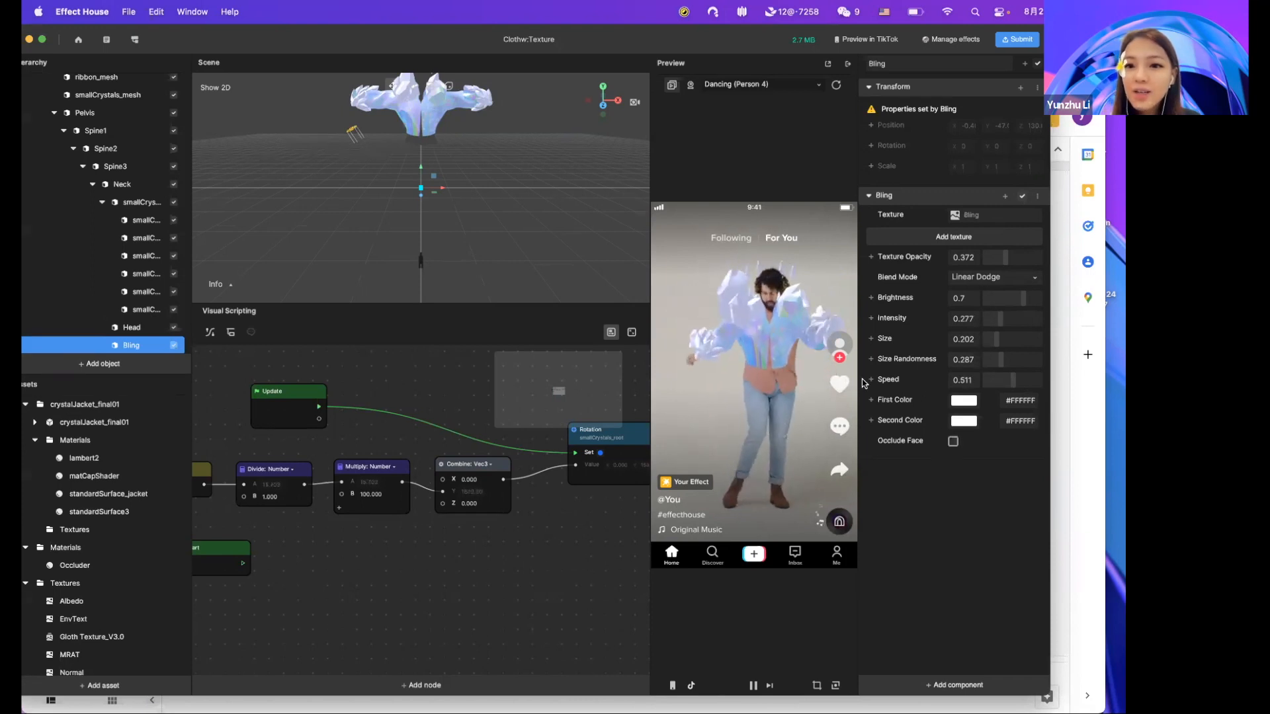
pyautogui.click(954, 441)
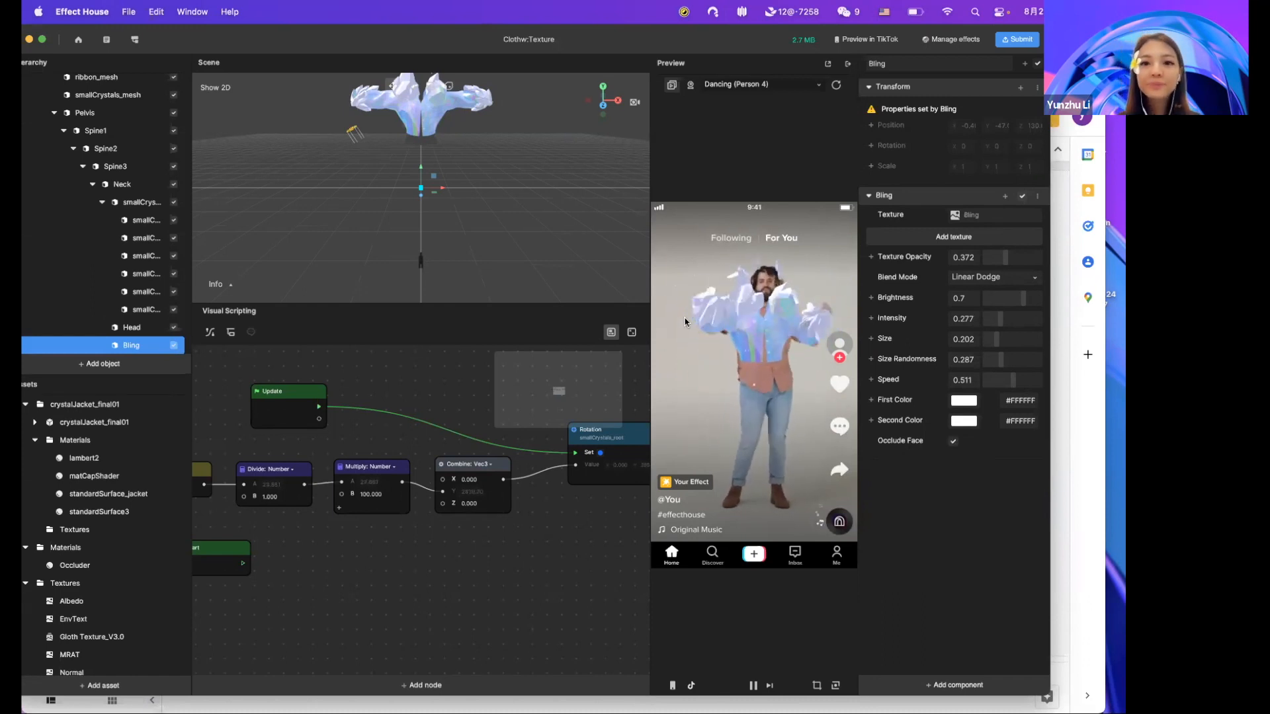
# Switch to the AR Fashion workshop deck in Google Slides, present it, and advance past the Optimization title to the technical guidelines slide.
pyautogui.moveTo(179, 45); pyautogui.dragTo(193, 78)
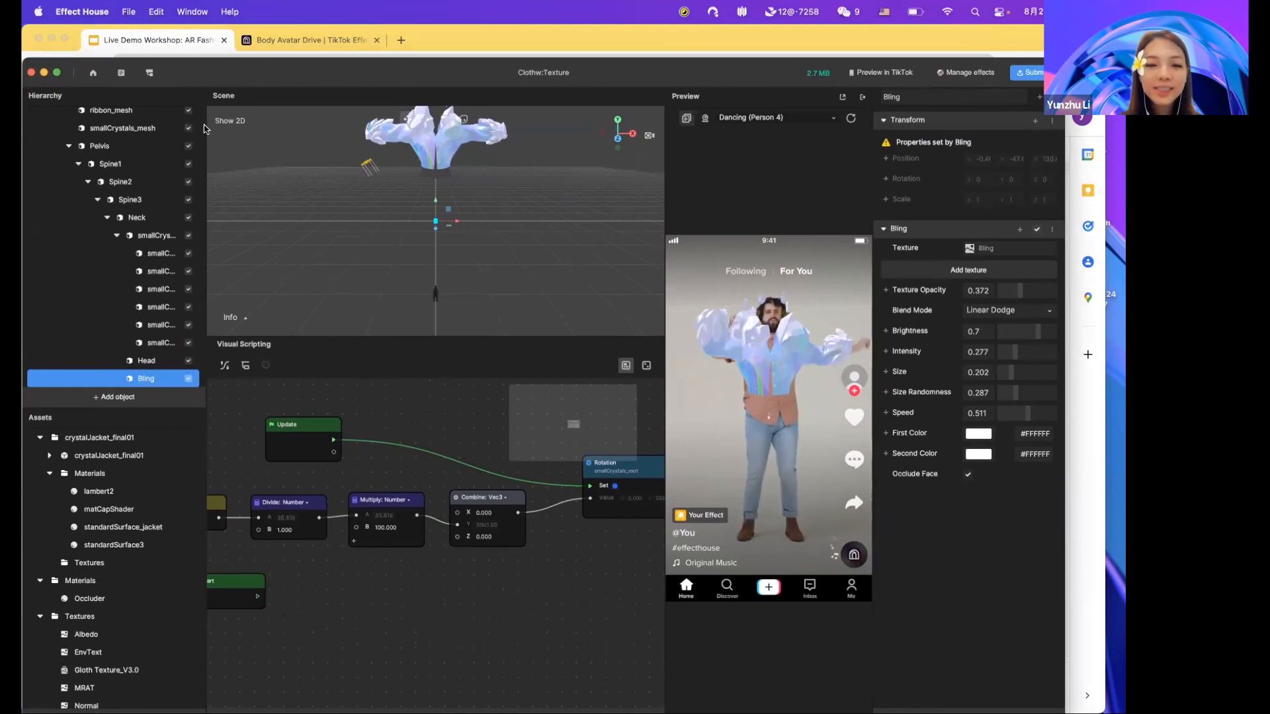
pyautogui.click(44, 73)
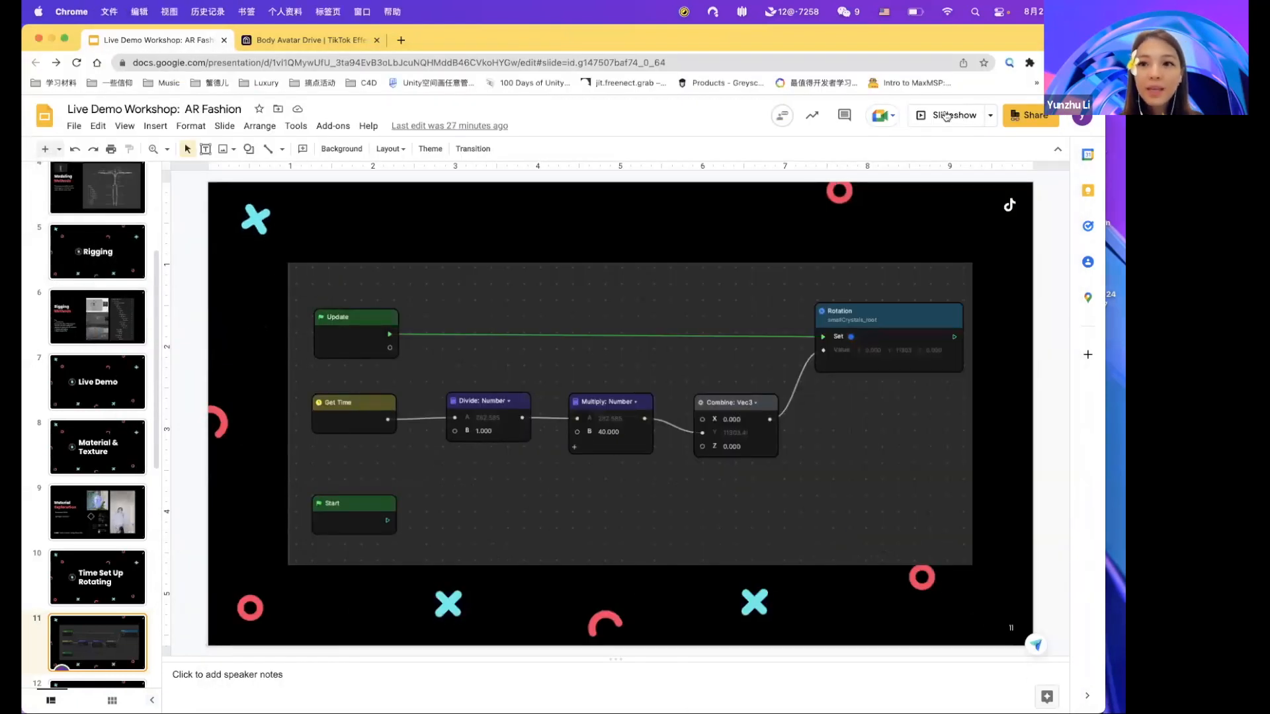
pyautogui.click(946, 116)
pyautogui.press('Right')
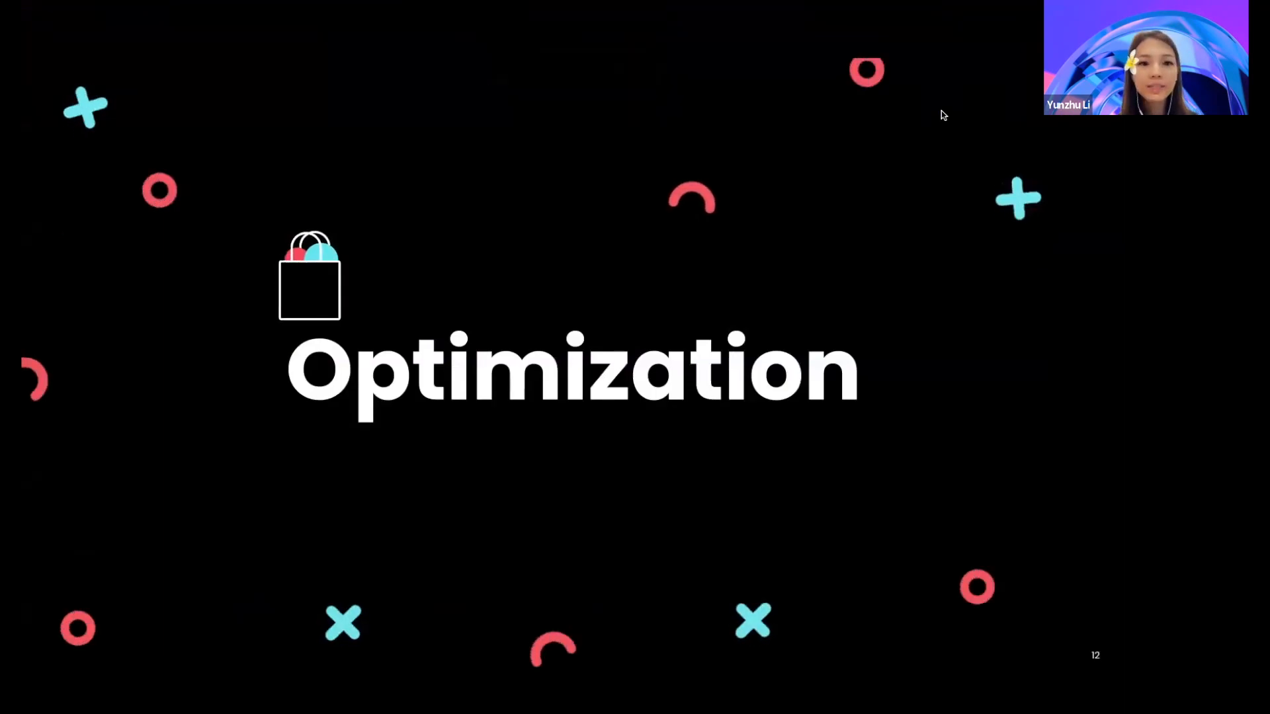
pyautogui.press('Right')
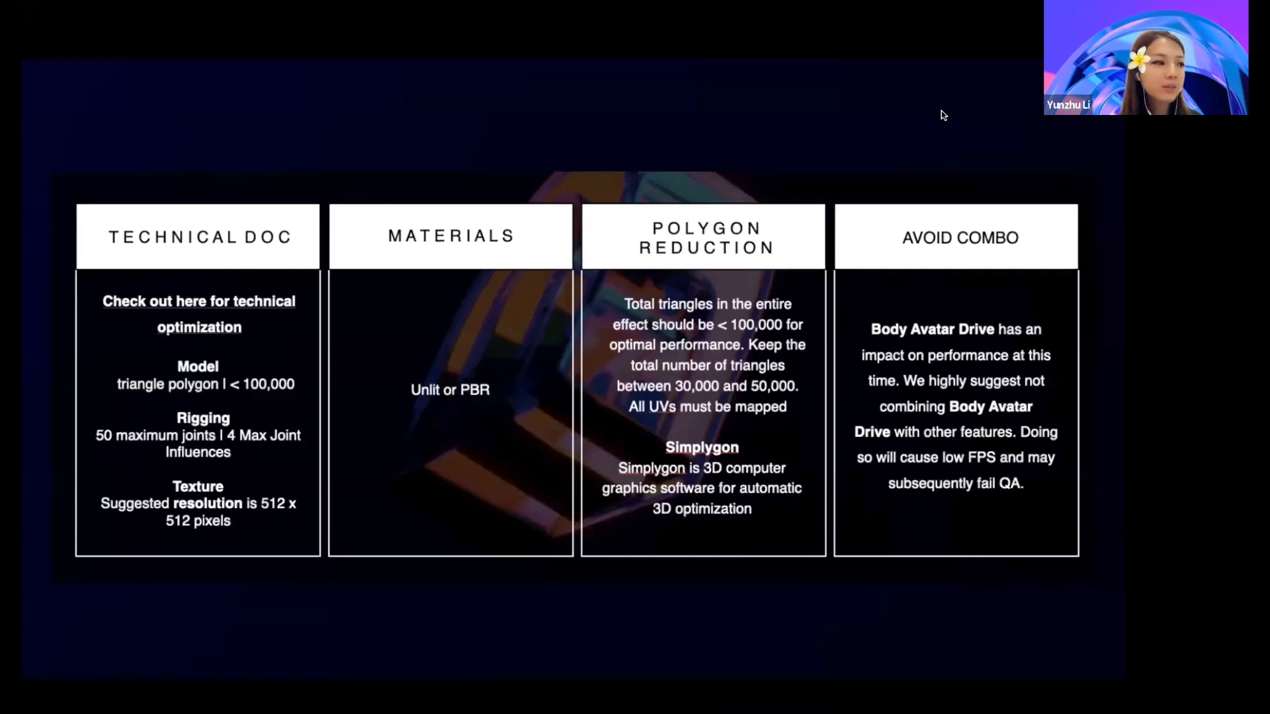